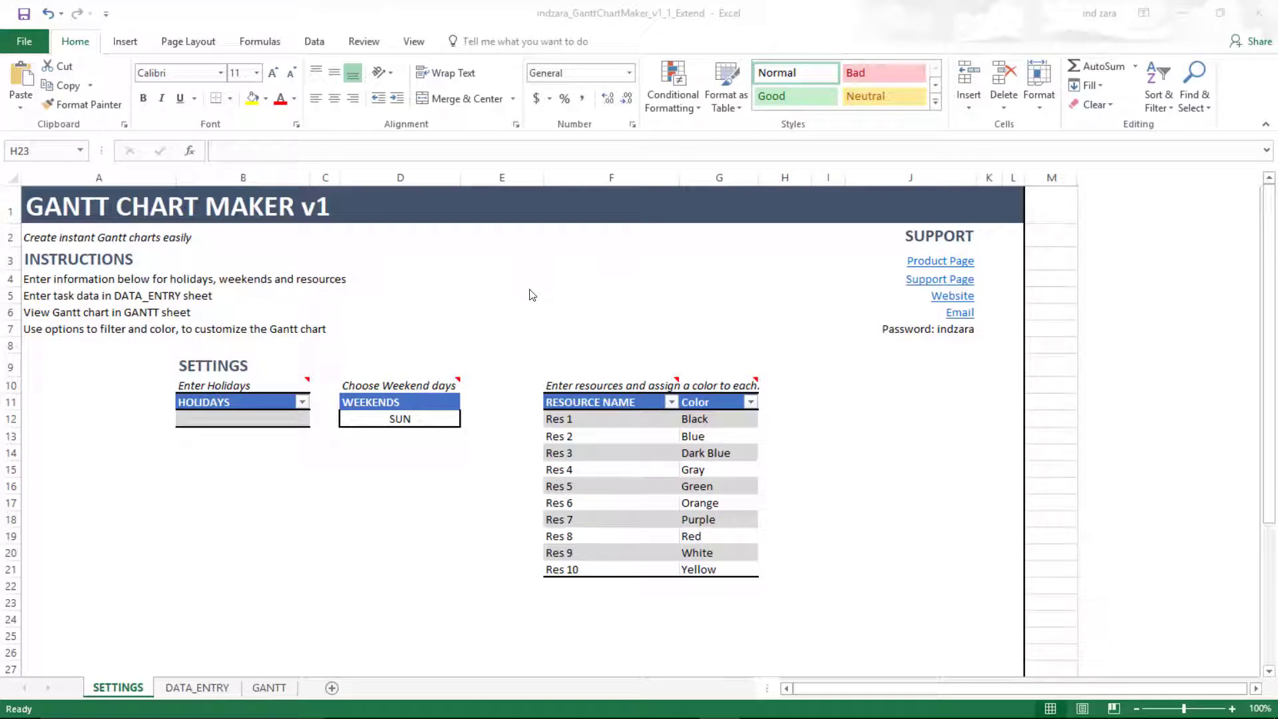
# - On the DATA_ENTRY sheet, select rows 111–120 to count the ten Project Fourteen tasks
pyautogui.click(216, 686)
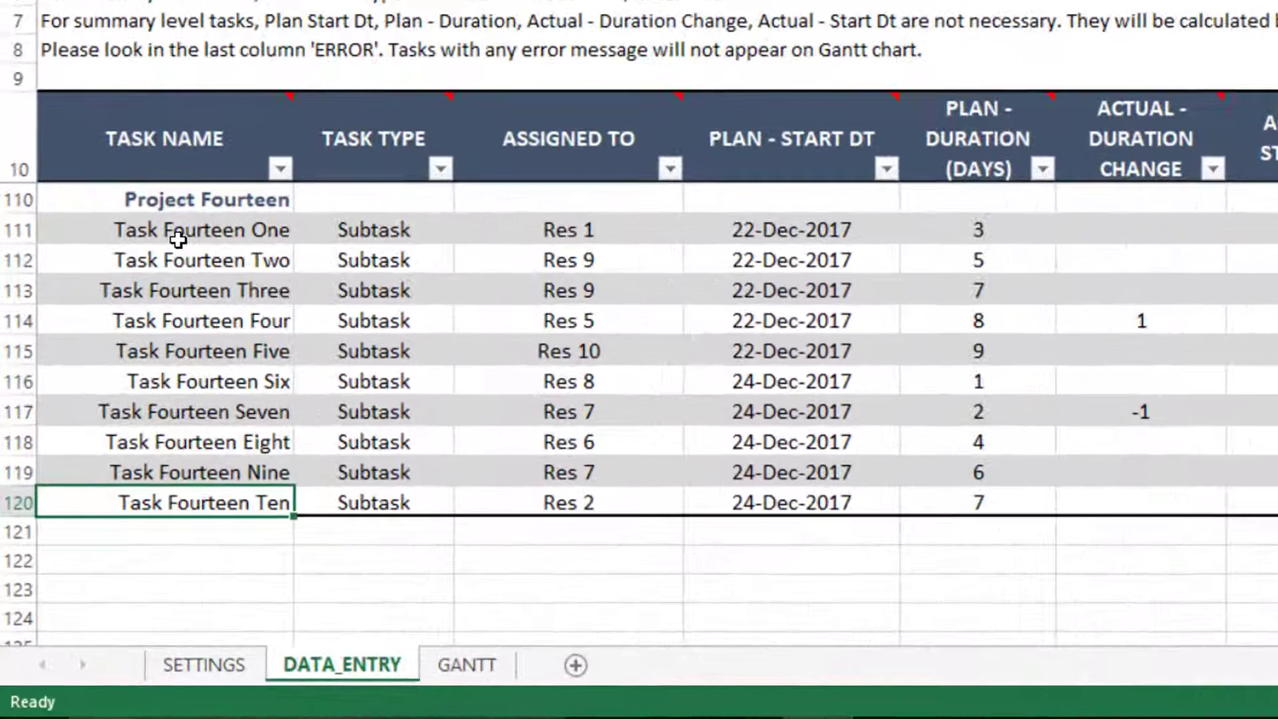
pyautogui.scroll(1, 176, 229)
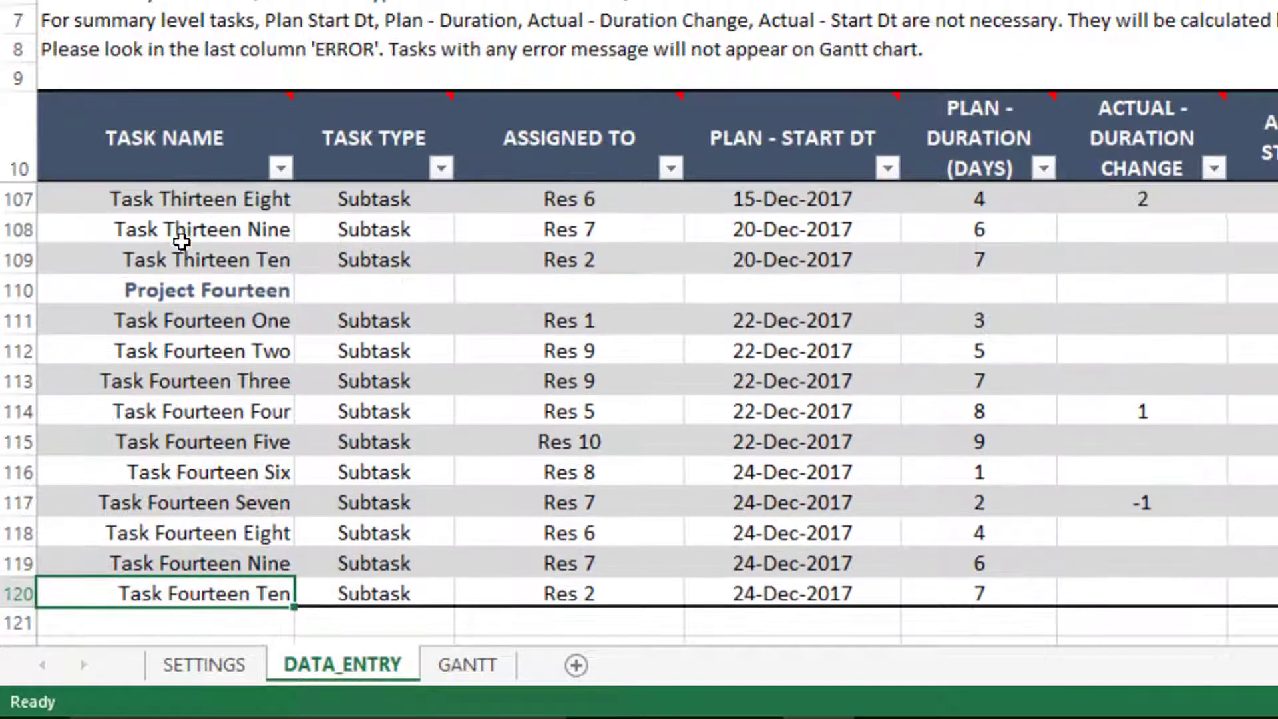
pyautogui.click(185, 293)
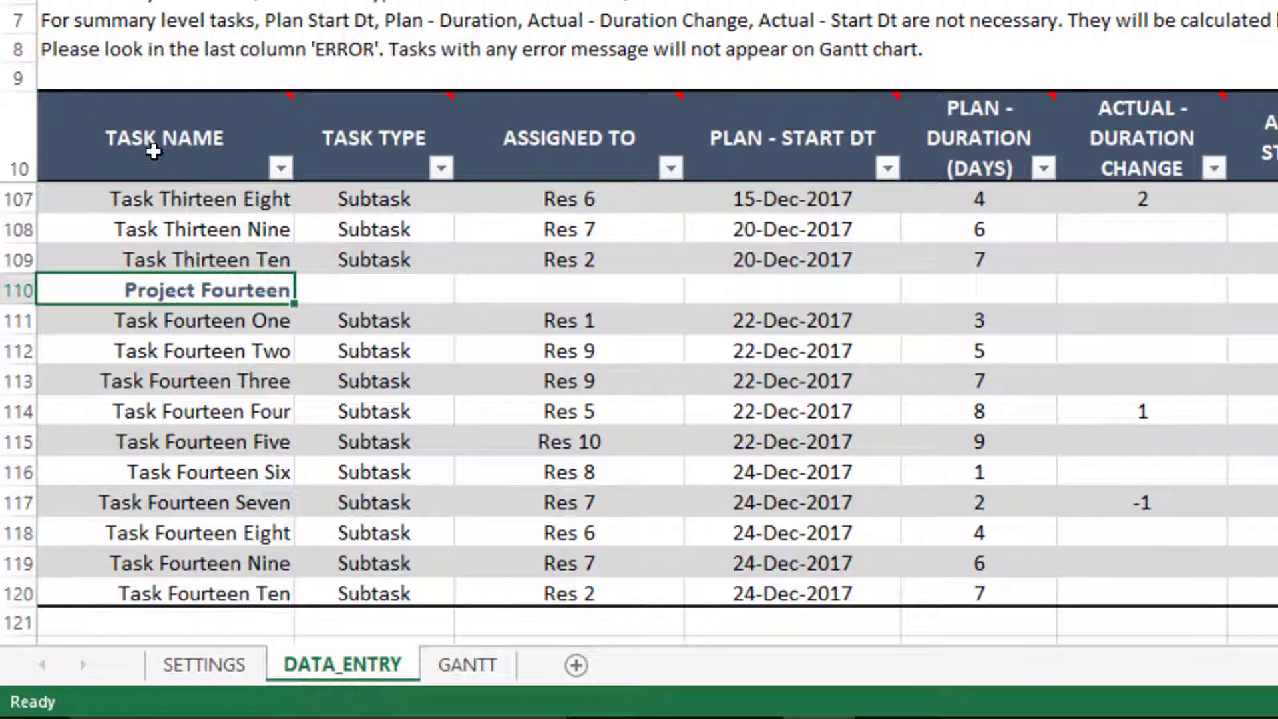
pyautogui.moveTo(186, 323); pyautogui.dragTo(180, 591)
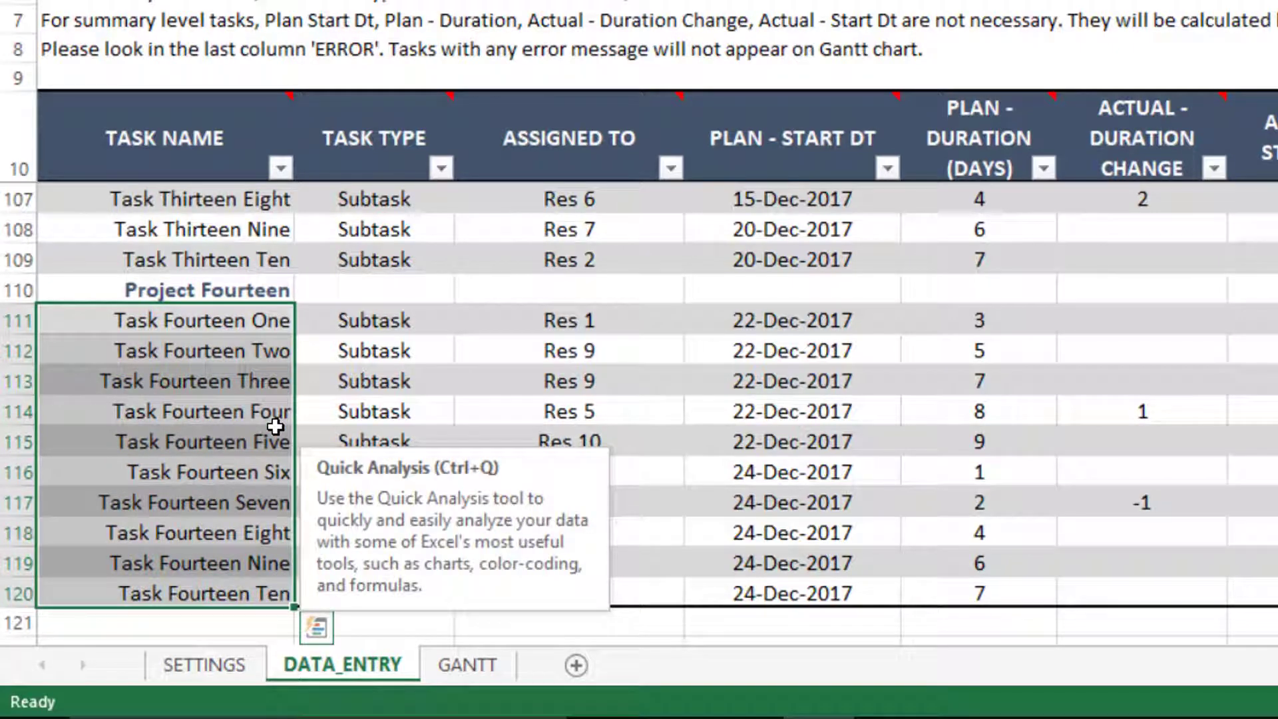
pyautogui.click(266, 359)
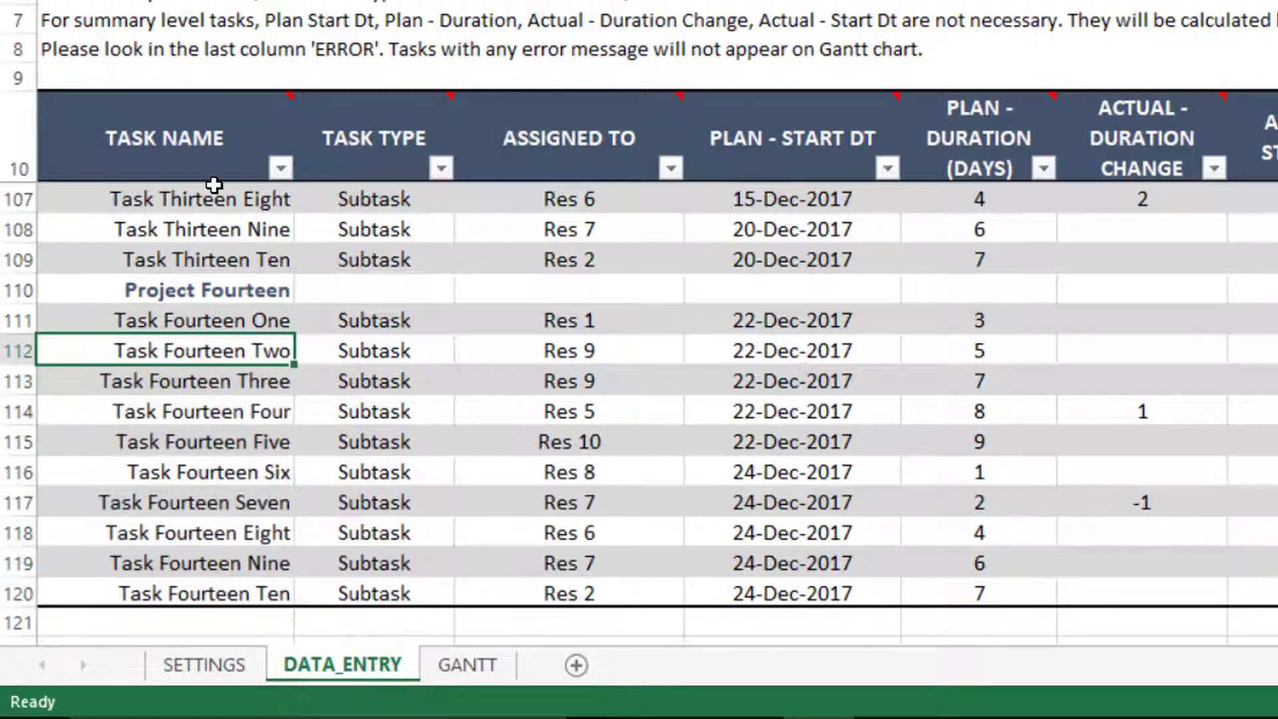
# - Compare GANTT's list, which stops at Task Fourteen One, with DATA_ENTRY's Task Fourteen One–Ten
pyautogui.click(468, 664)
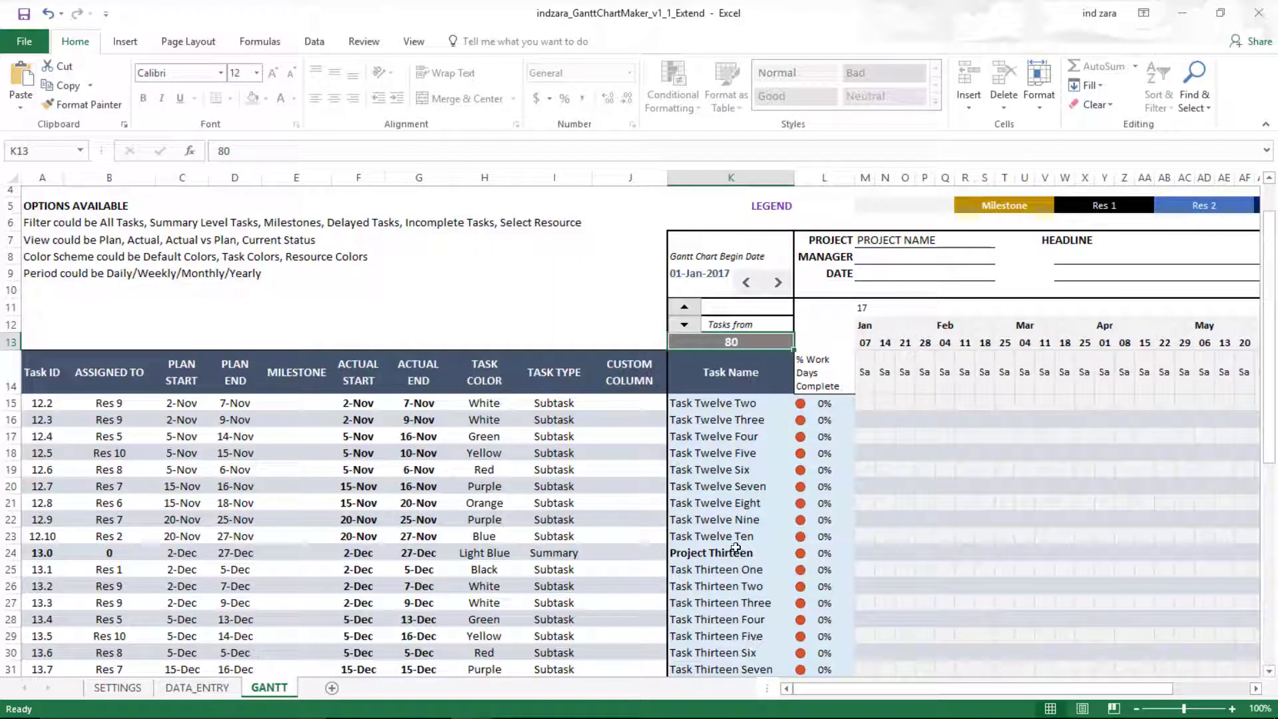
pyautogui.scroll(-2, 743, 429)
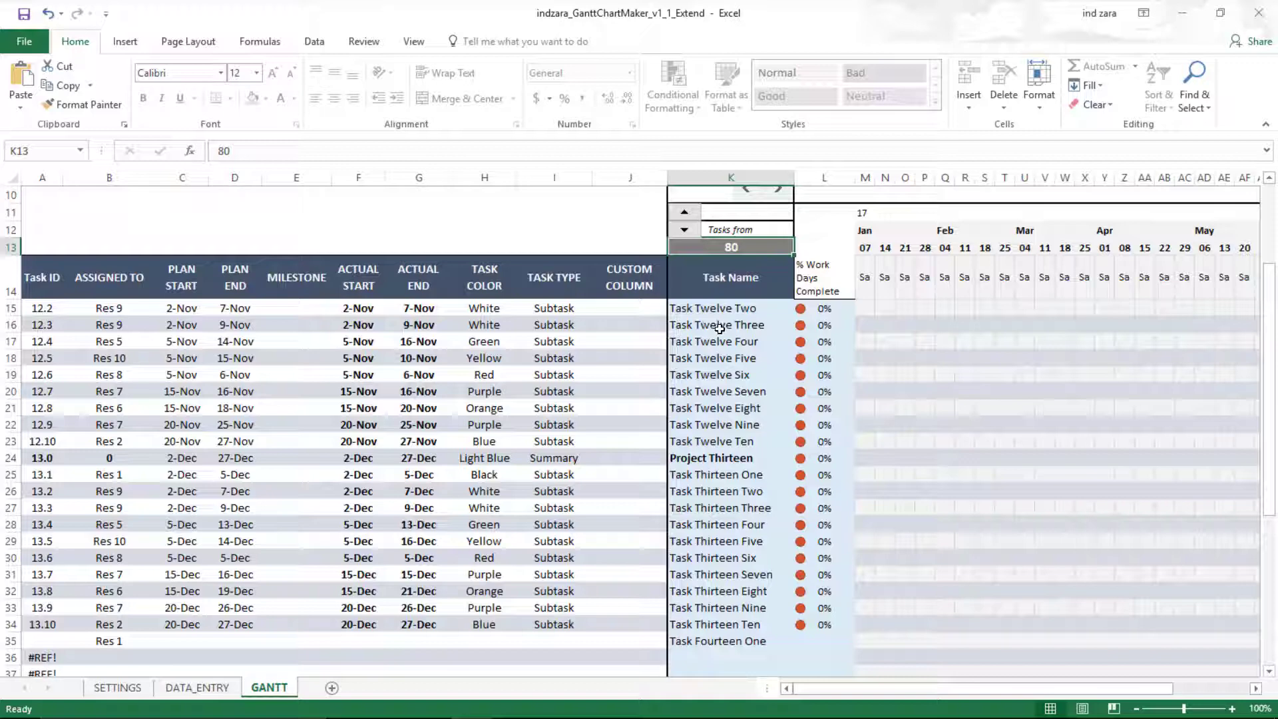
pyautogui.click(198, 687)
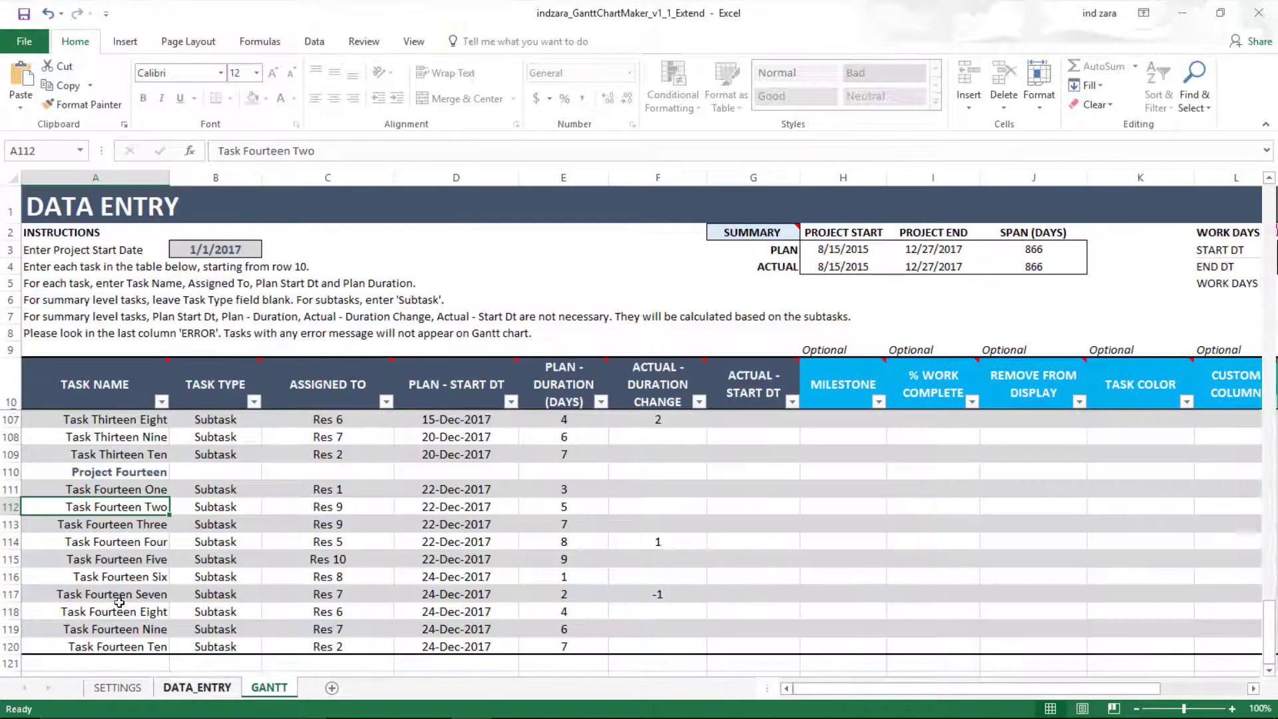
pyautogui.moveTo(100, 489); pyautogui.dragTo(117, 647)
pyautogui.click(269, 688)
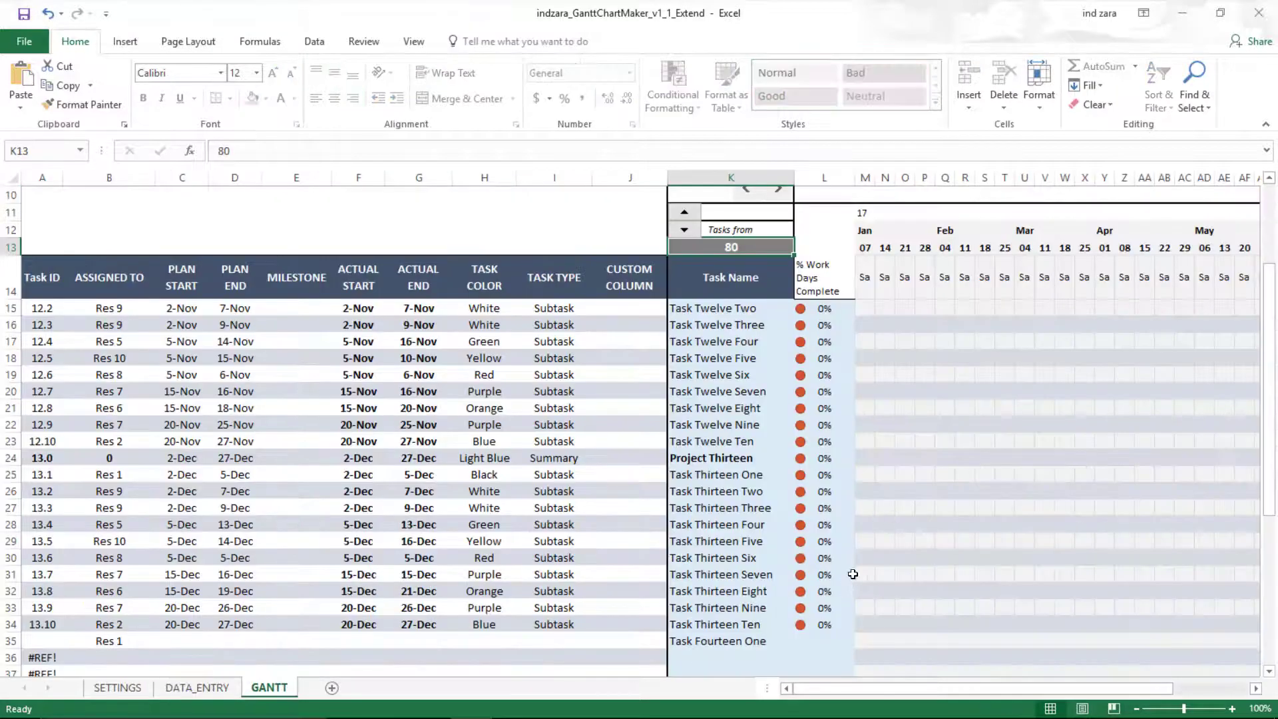
pyautogui.scroll(-5, 823, 482)
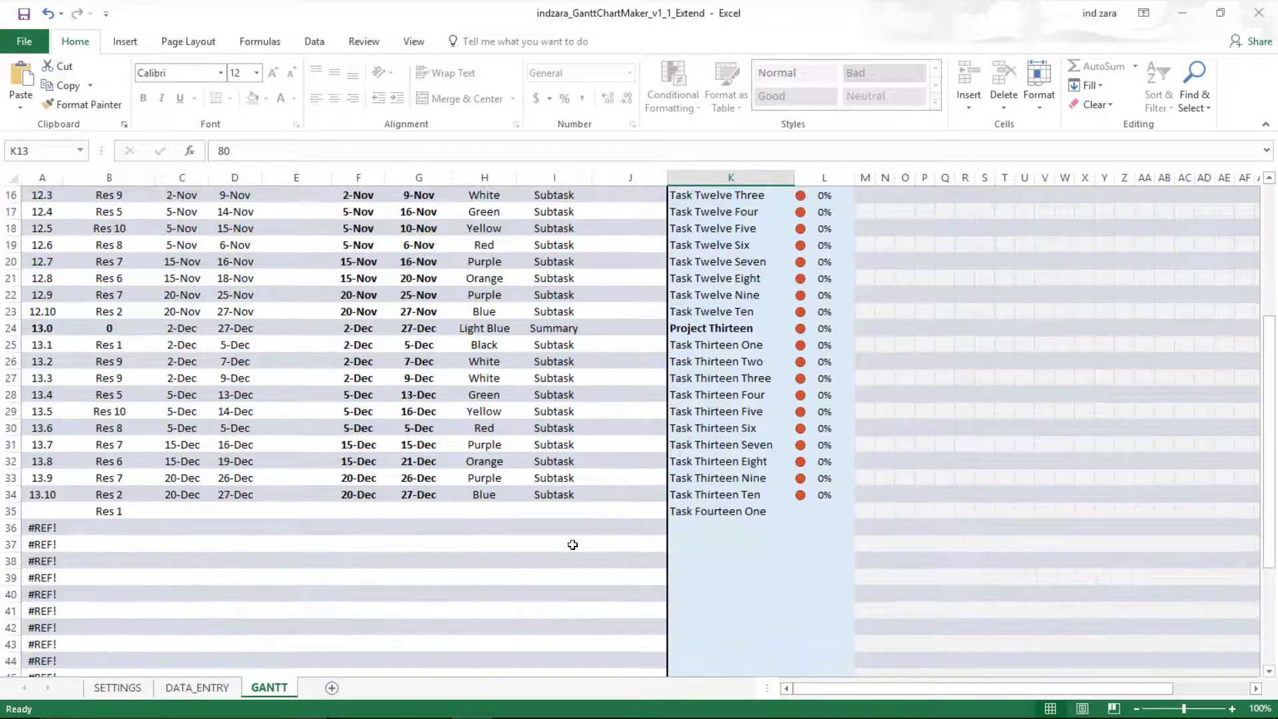
pyautogui.scroll(2, 702, 502)
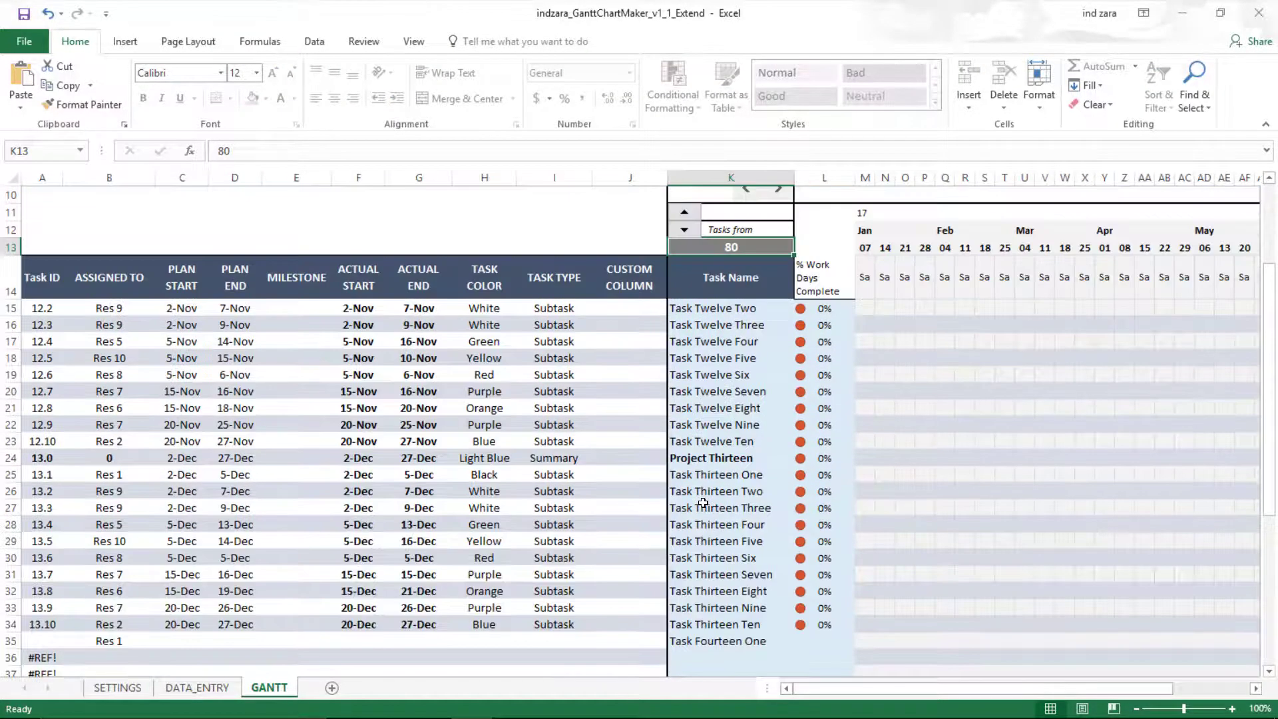
pyautogui.scroll(1, 703, 503)
# - Unhide the CALC sheet from the GANTT tab's menu, revealing its table ending at Task ID 14.0
pyautogui.rightClick(280, 692)
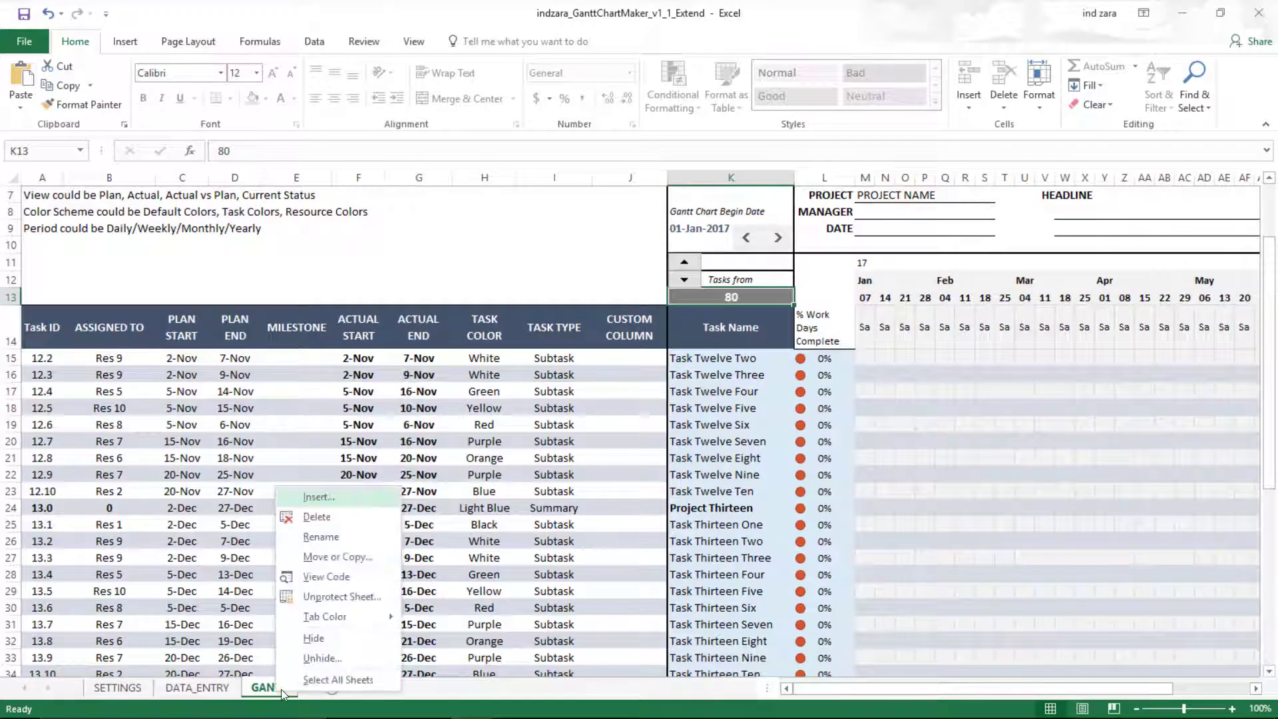
pyautogui.click(308, 659)
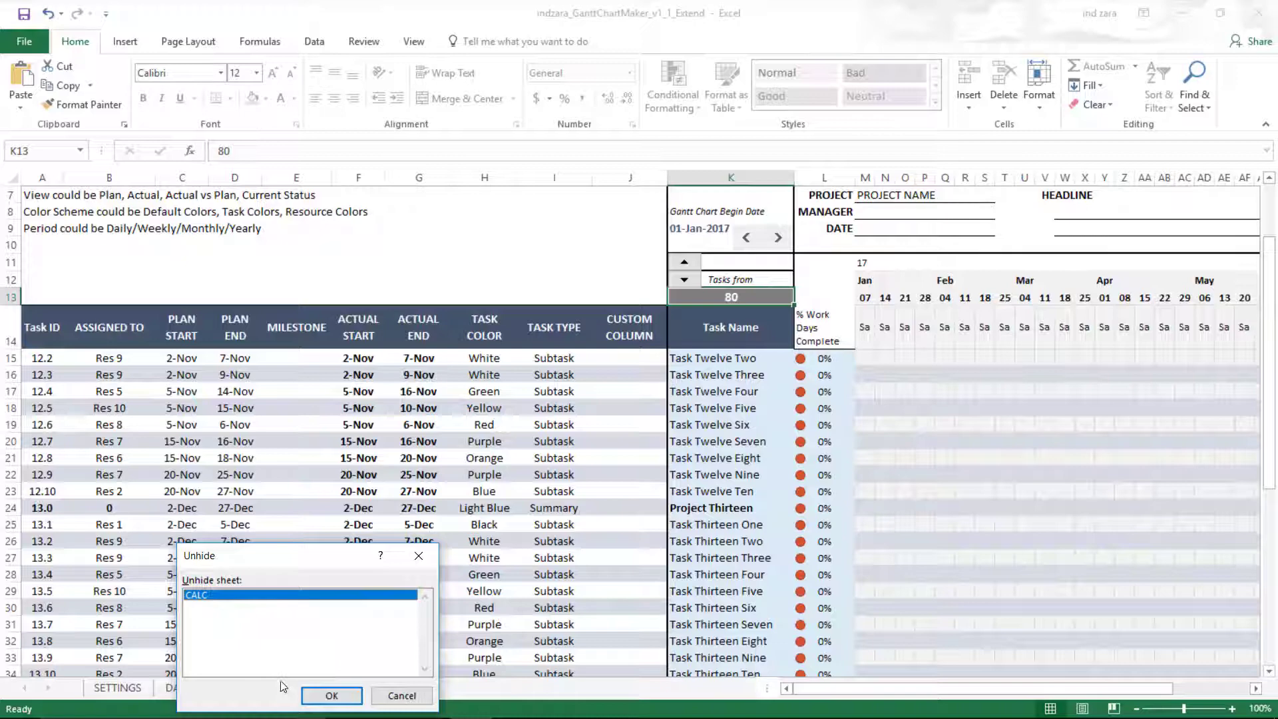
pyautogui.click(331, 695)
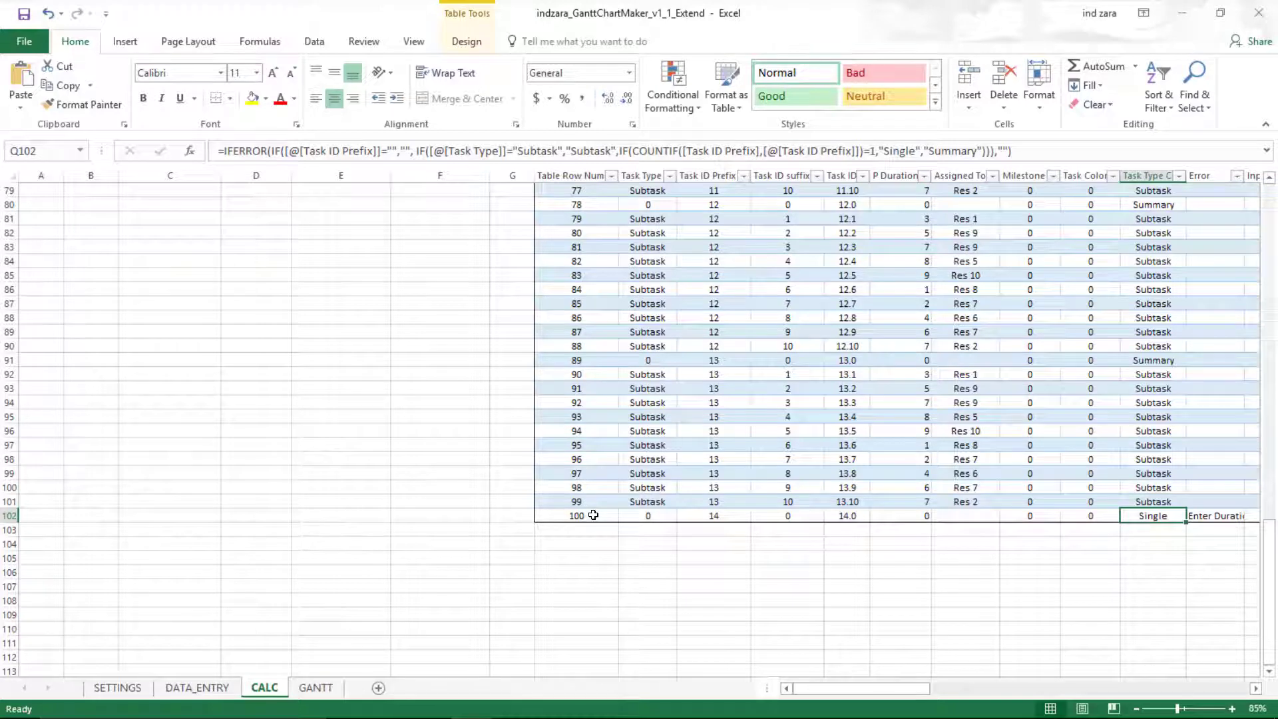
pyautogui.scroll(11, 593, 514)
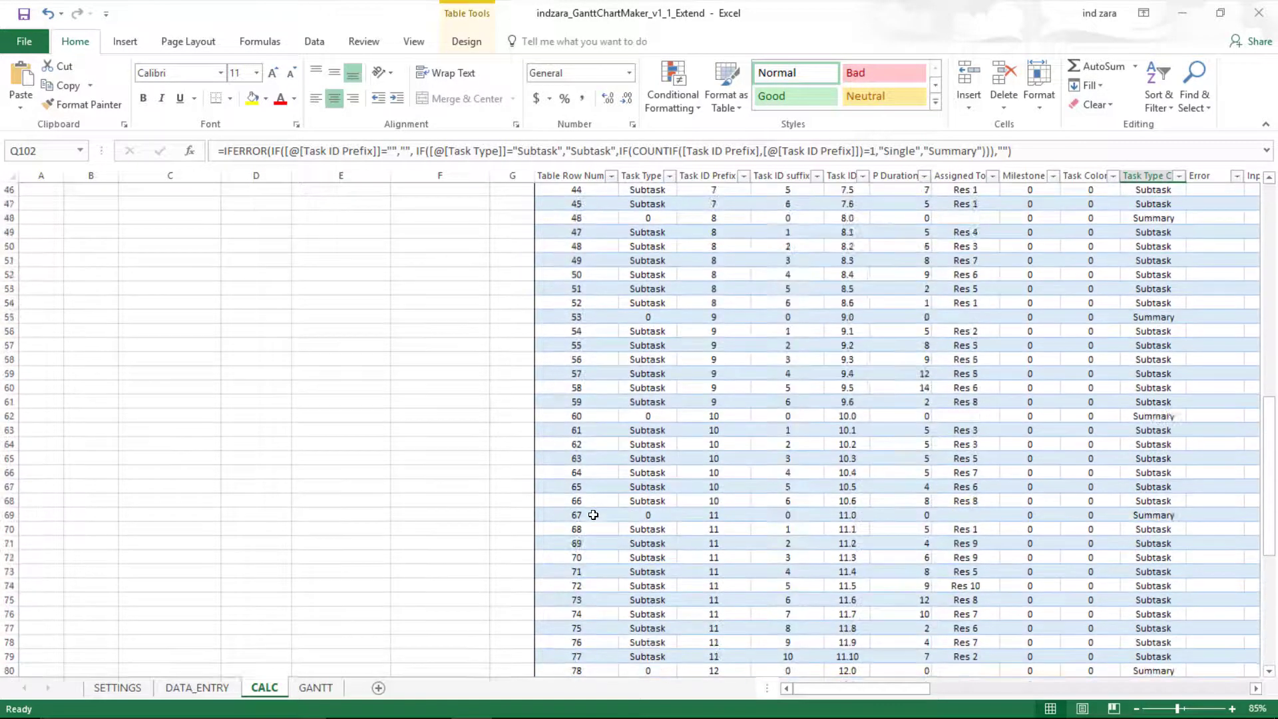
pyautogui.click(635, 403)
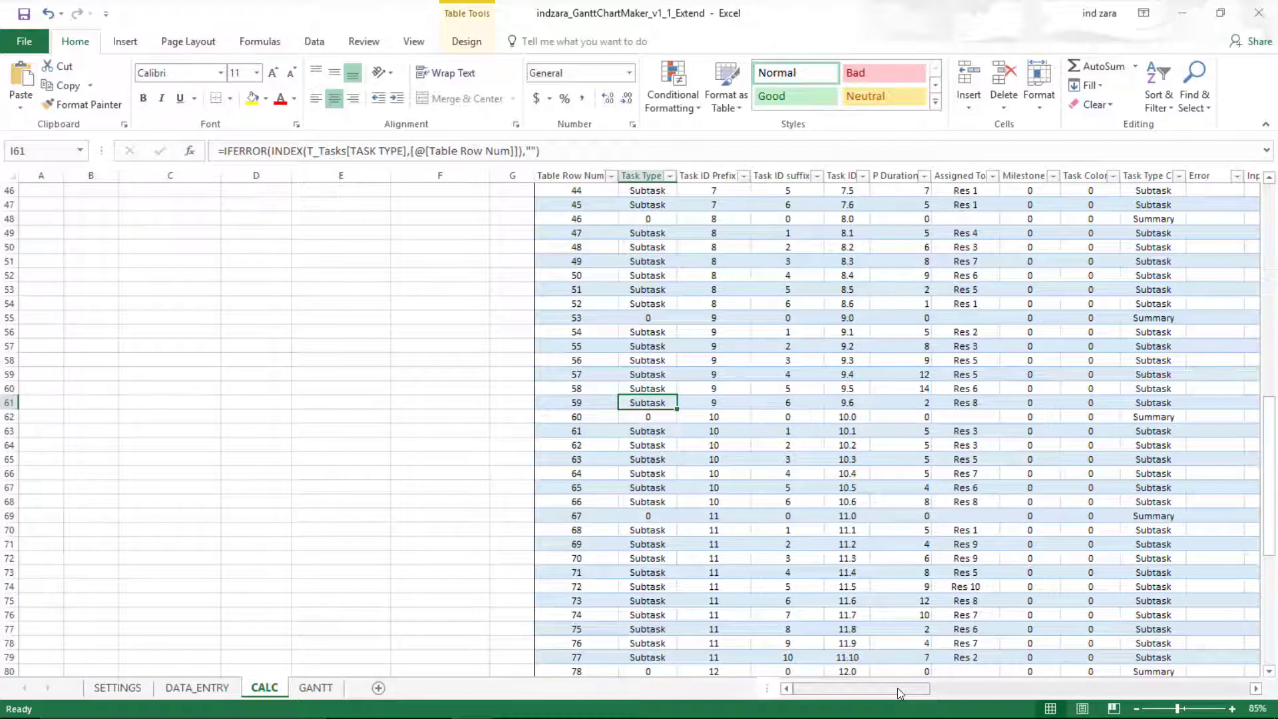
pyautogui.moveTo(898, 689); pyautogui.dragTo(934, 694)
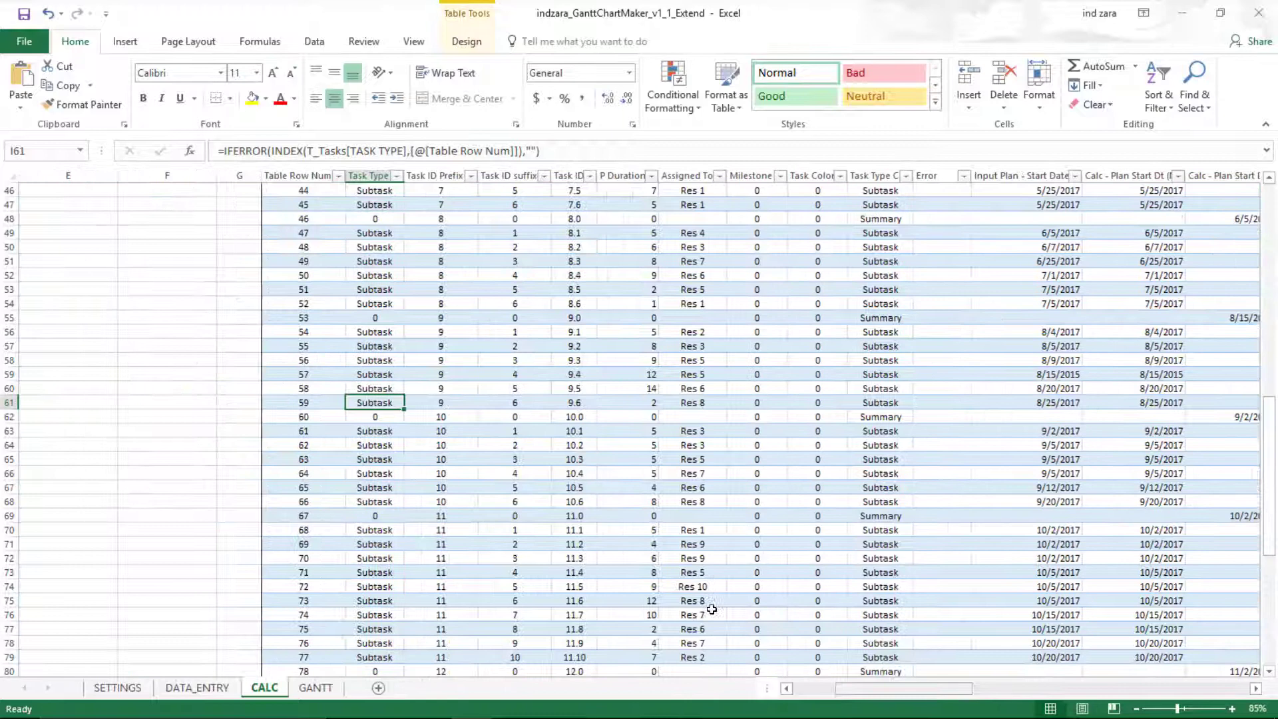
pyautogui.click(330, 471)
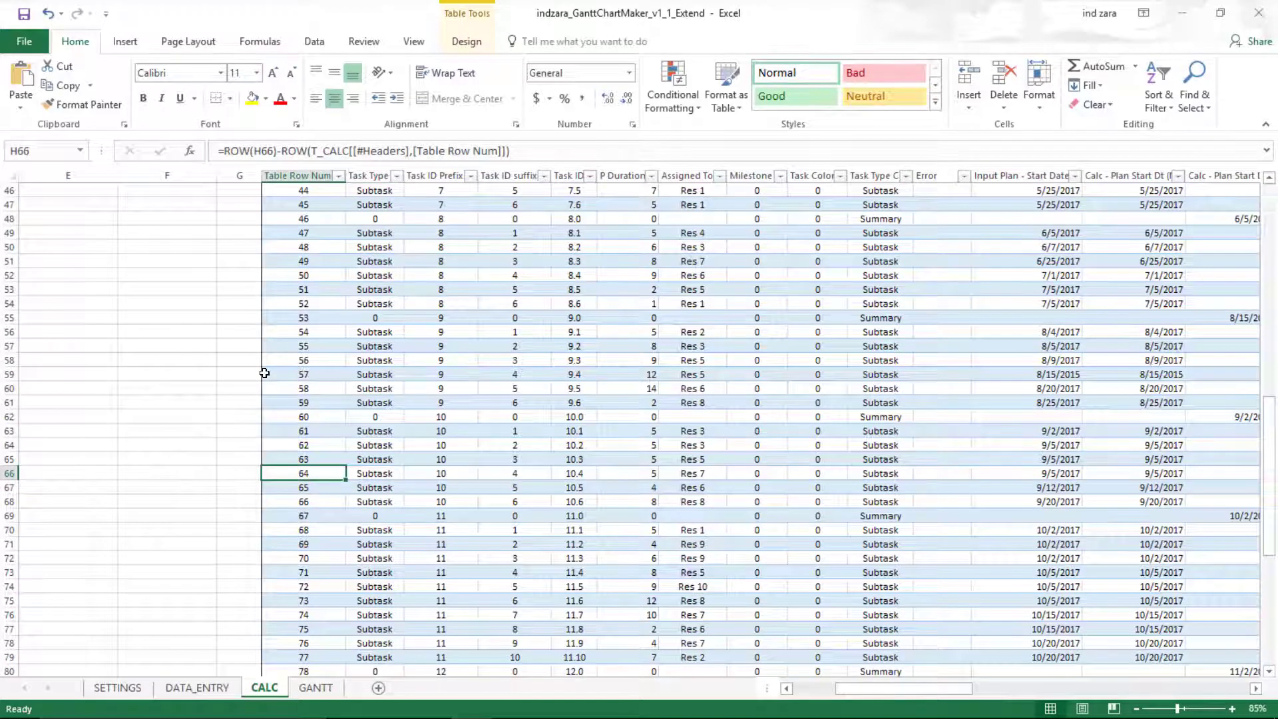
pyautogui.hotkey('ctrl', 'End')
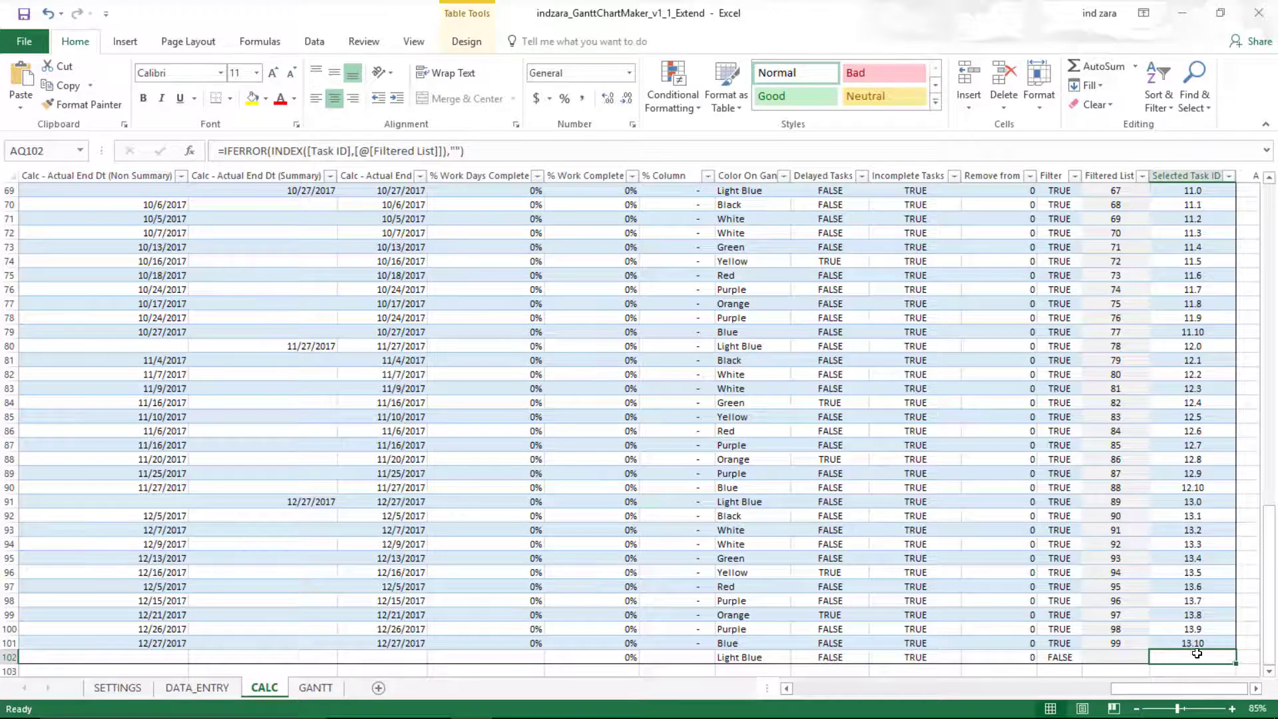
pyautogui.scroll(-1, 1196, 653)
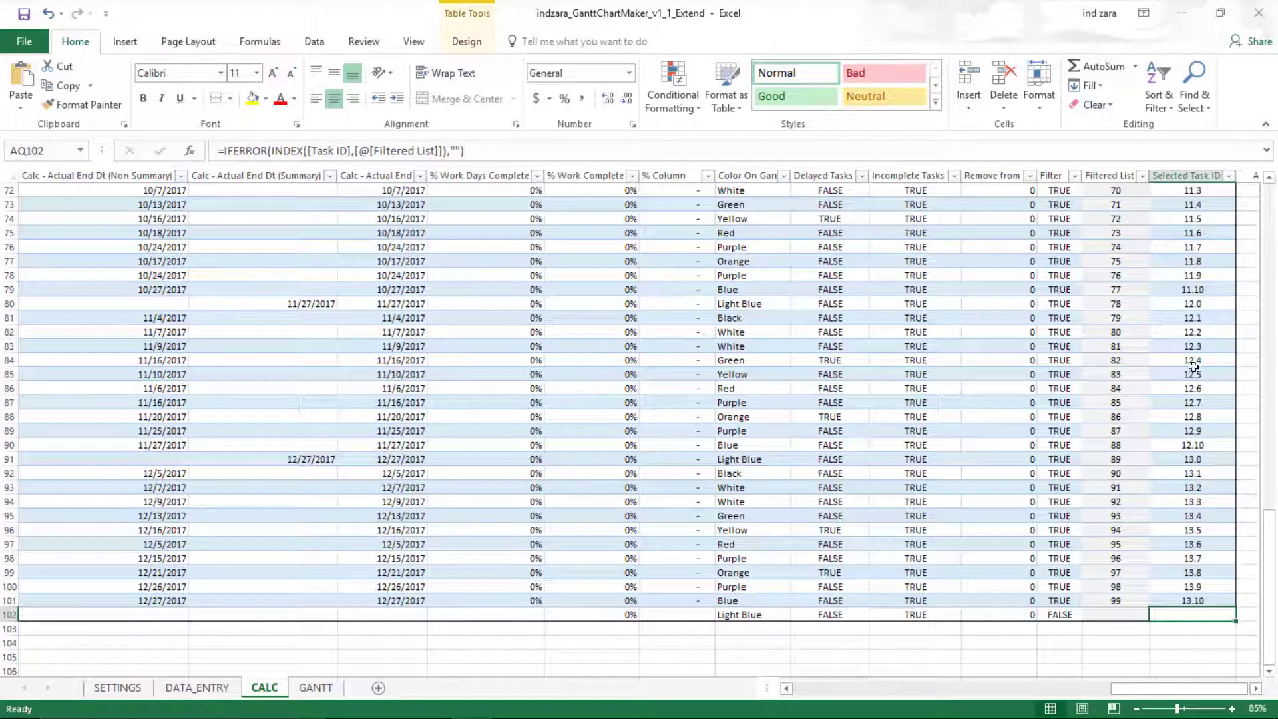
pyautogui.click(1221, 629)
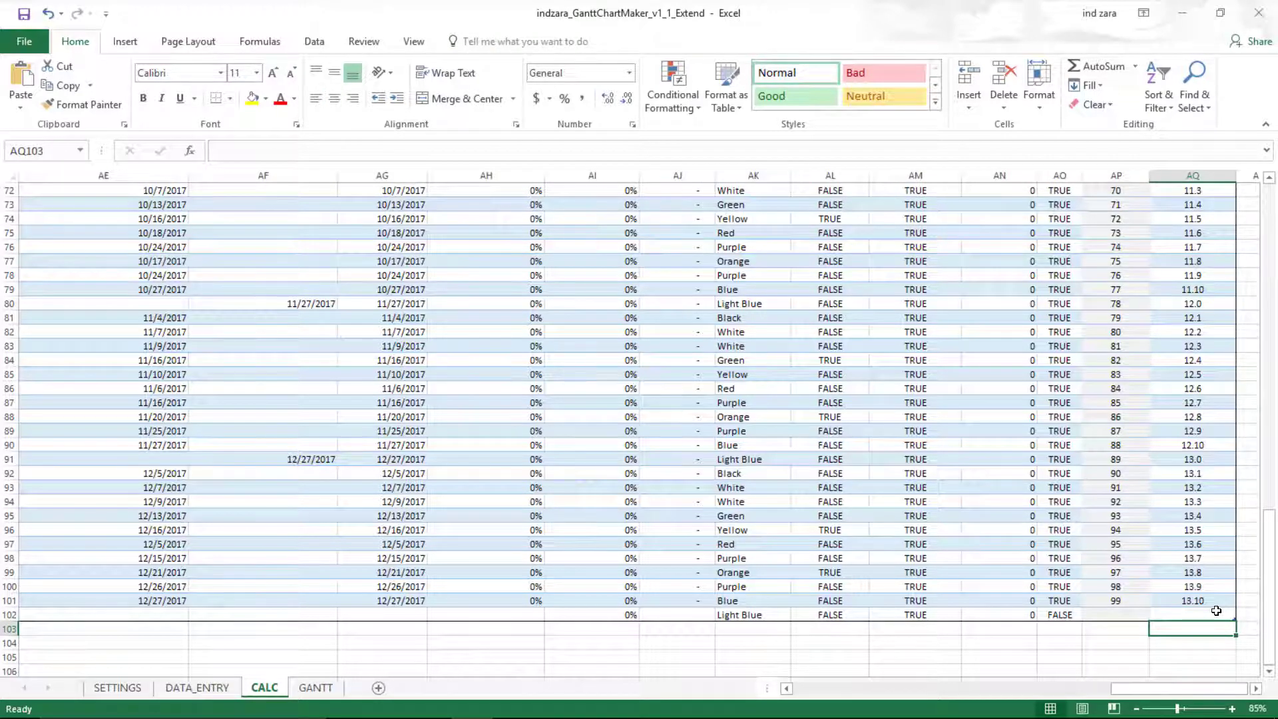
pyautogui.click(1216, 610)
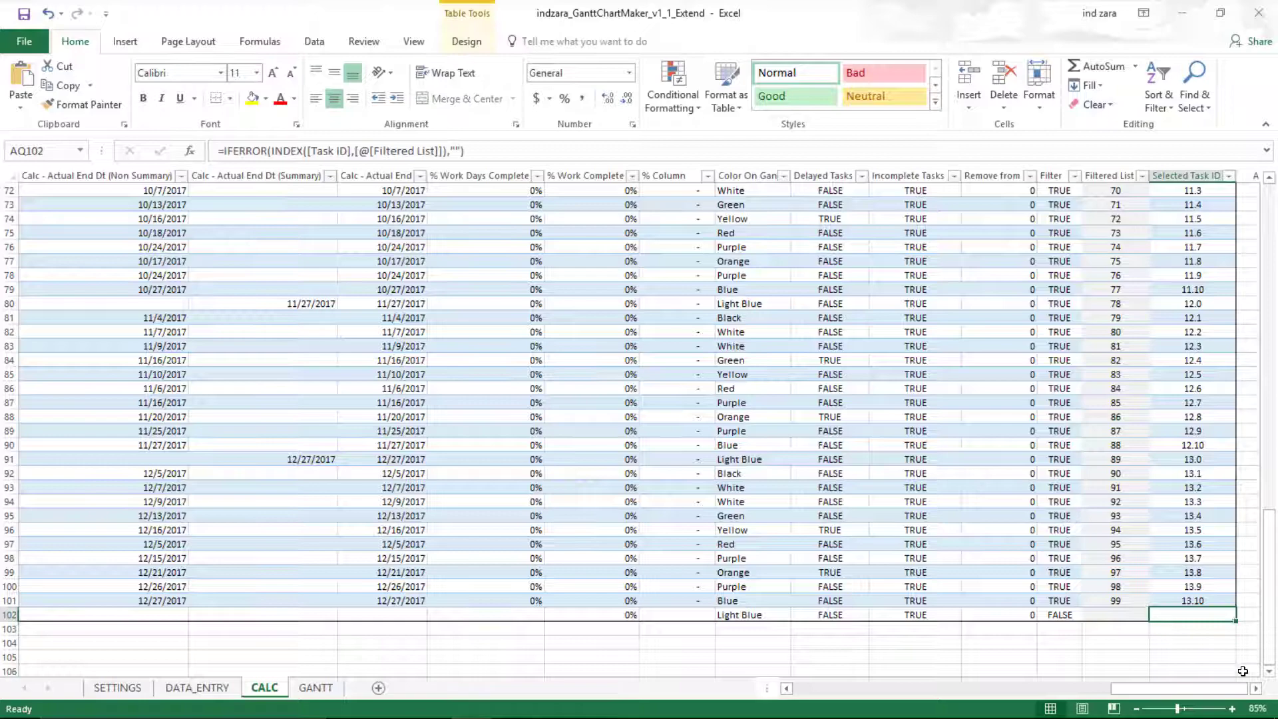
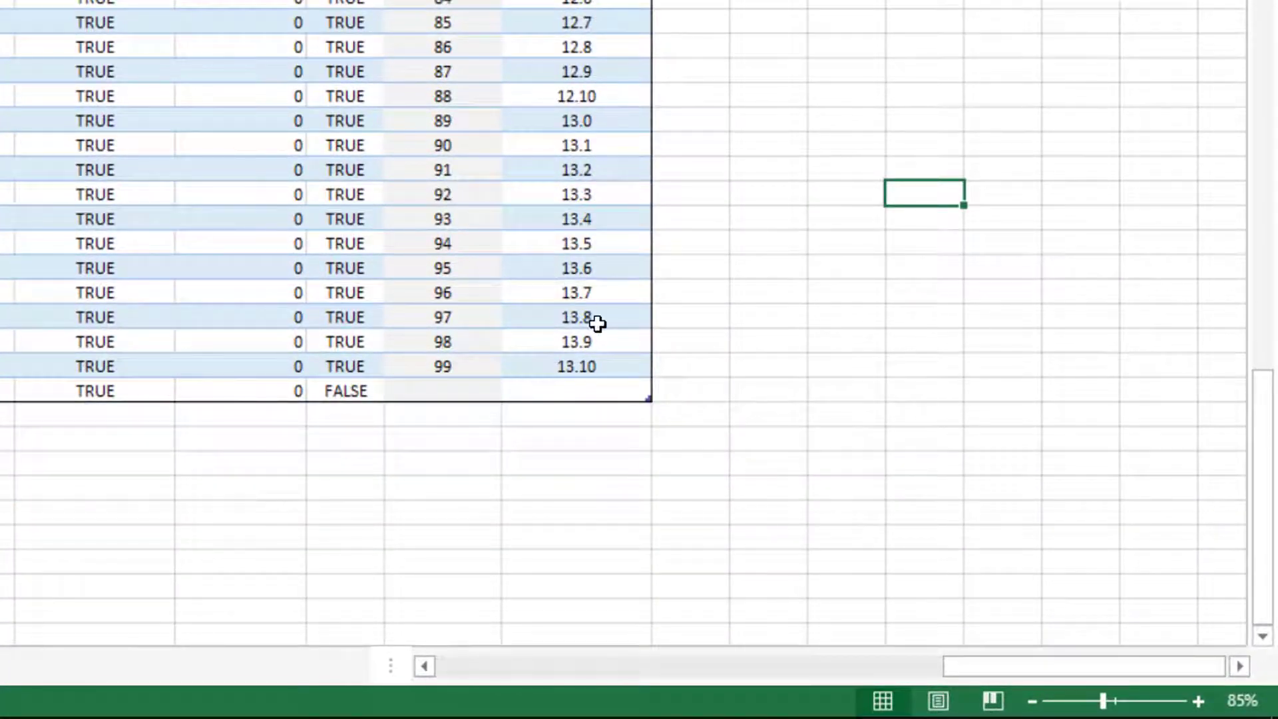
# - Resize the CALC table to end at row 112, filling calculated values through item 14.10
pyautogui.scroll(-2, 649, 414)
pyautogui.scroll(-1, 649, 414)
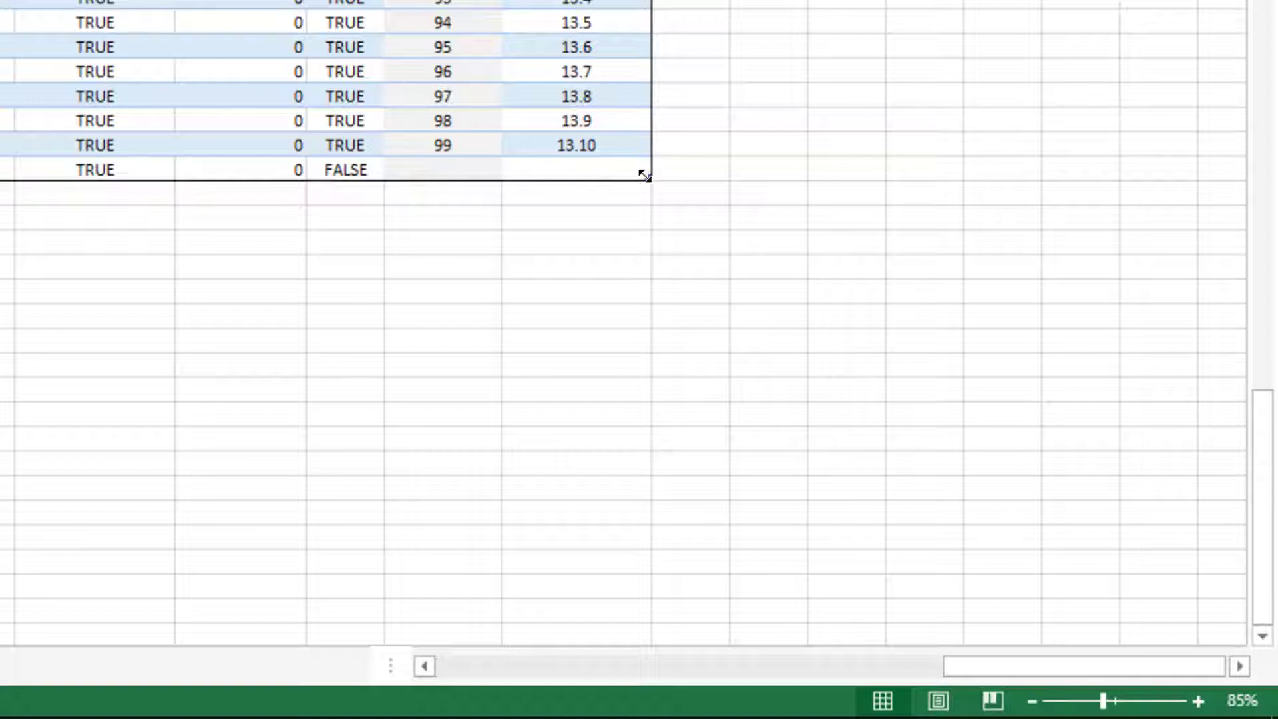
pyautogui.moveTo(645, 175); pyautogui.dragTo(637, 436)
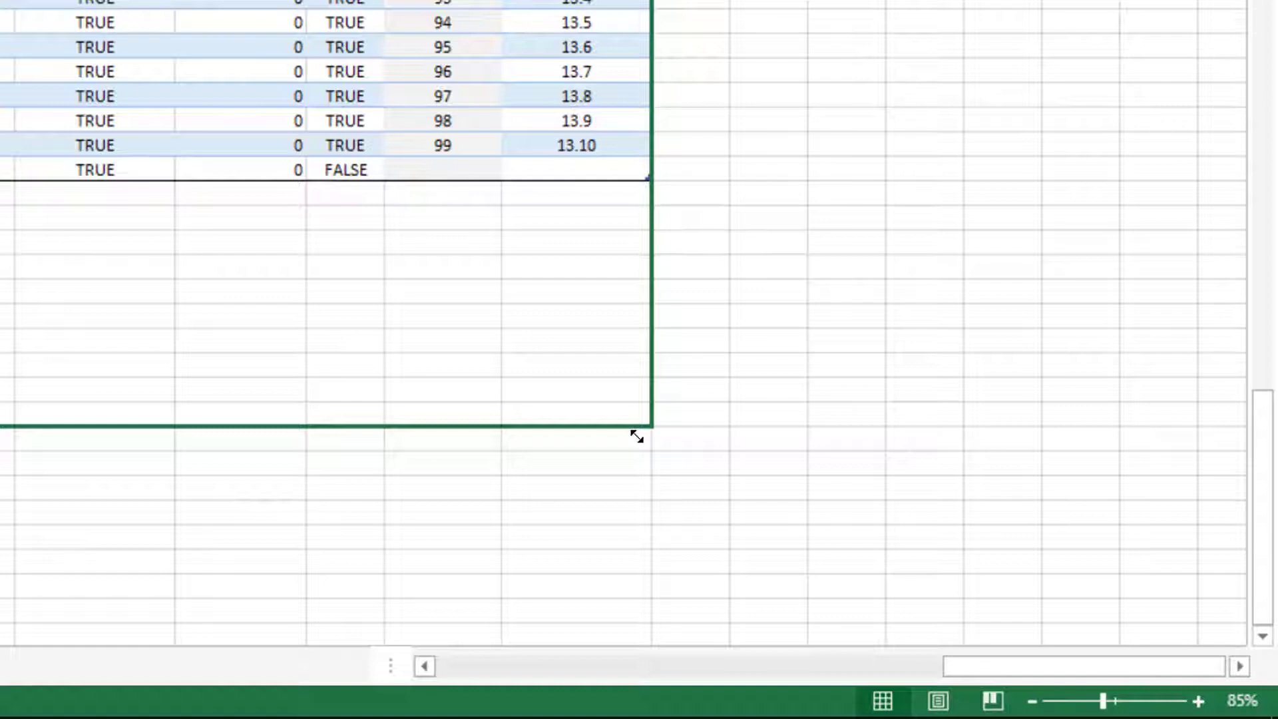
pyautogui.moveTo(637, 437); pyautogui.dragTo(637, 436)
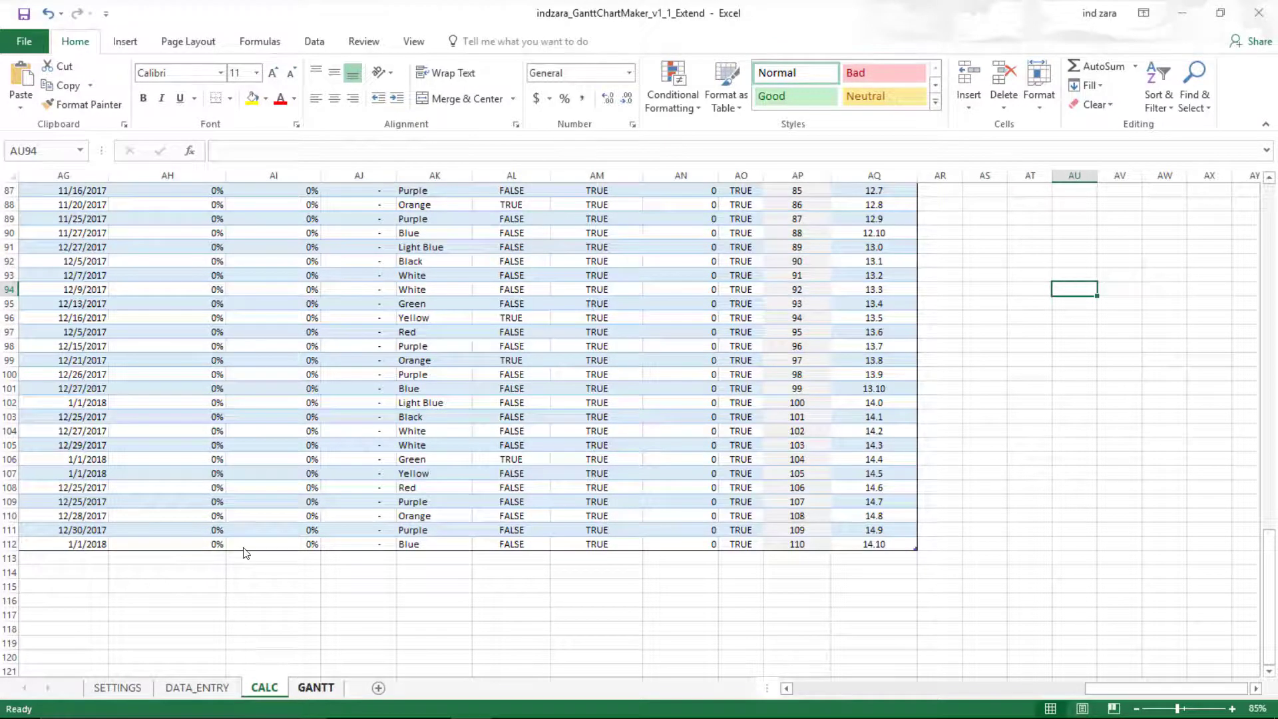
pyautogui.click(308, 687)
pyautogui.scroll(-7, 696, 525)
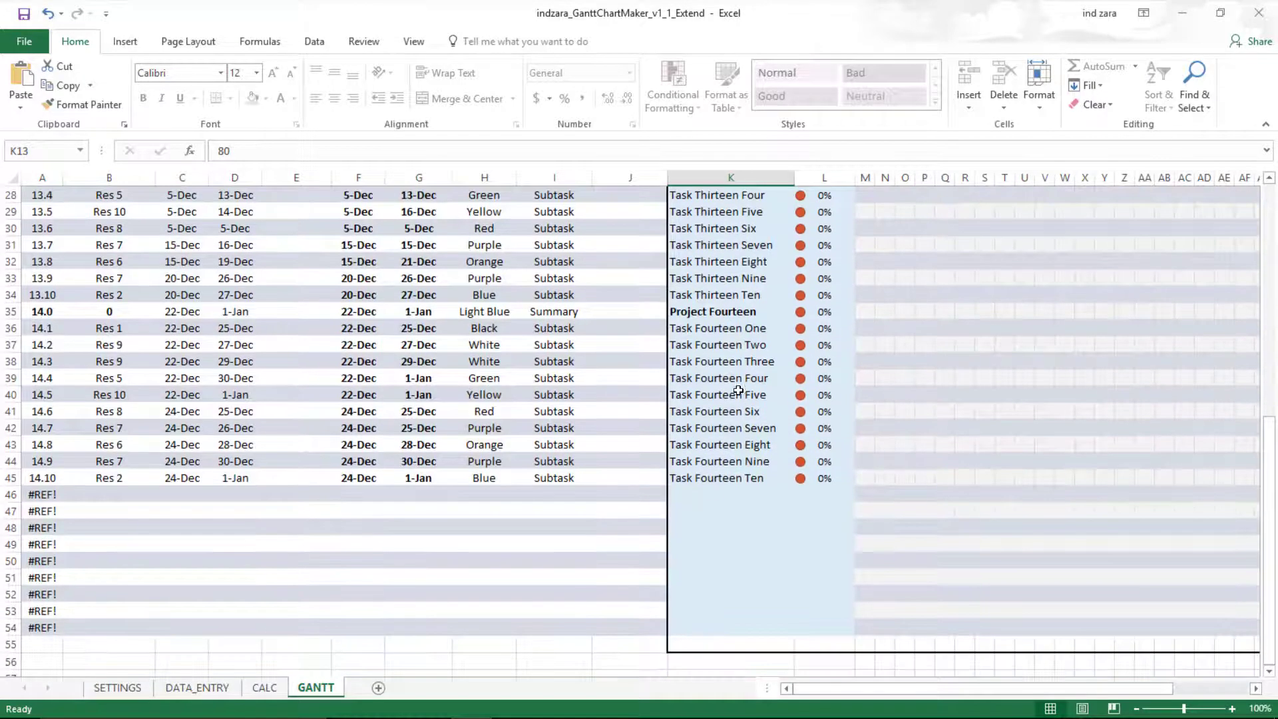
pyautogui.moveTo(735, 329); pyautogui.dragTo(744, 476)
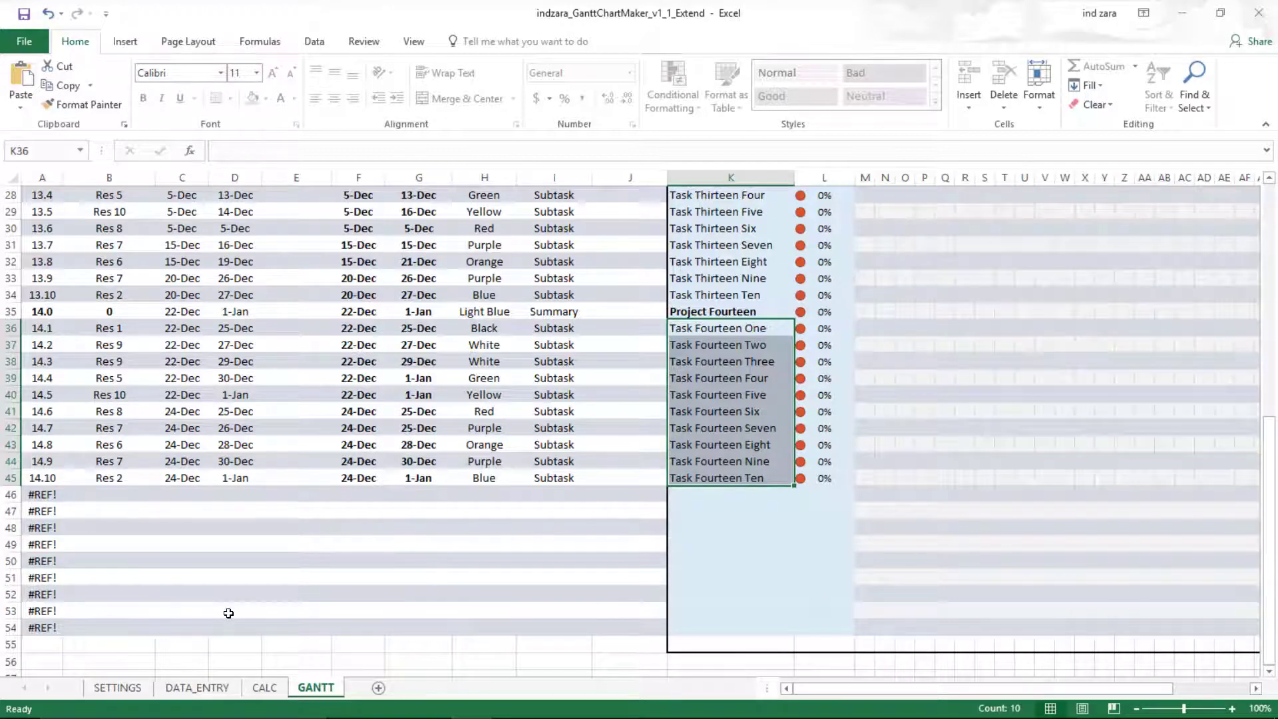
pyautogui.click(265, 688)
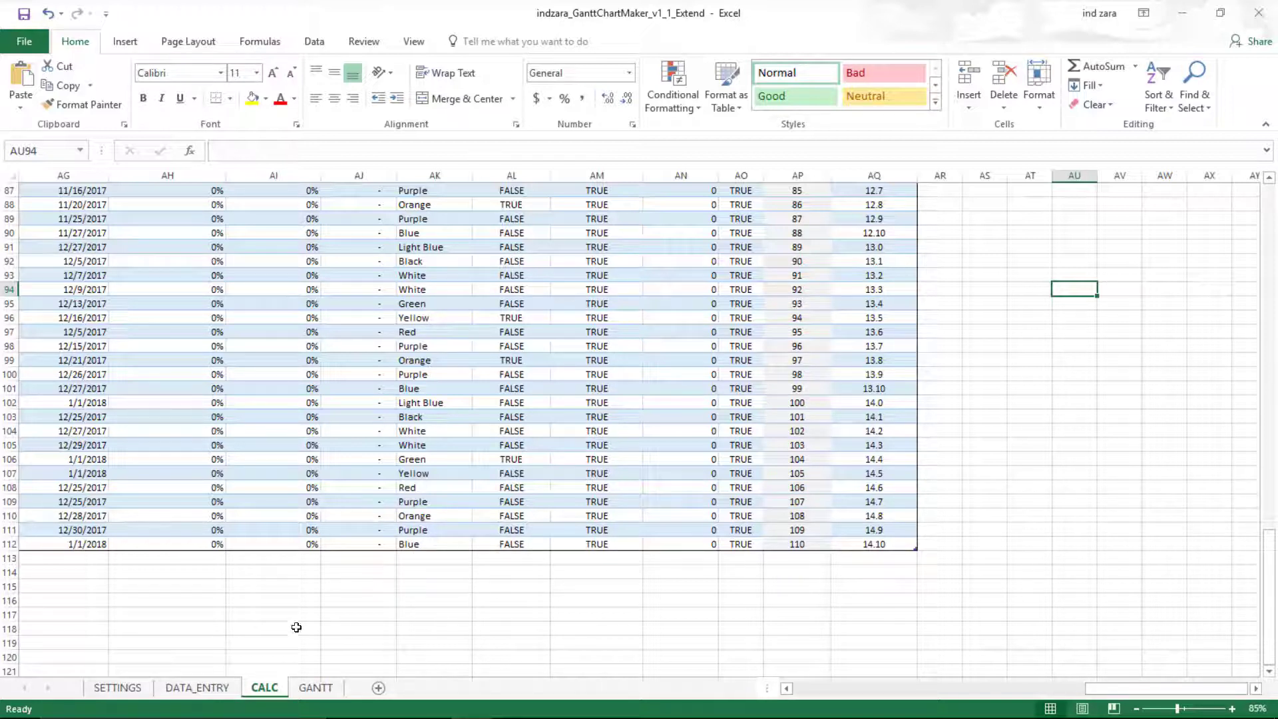
# - Hide the CALC worksheet from its sheet-tab menu
pyautogui.rightClick(261, 690)
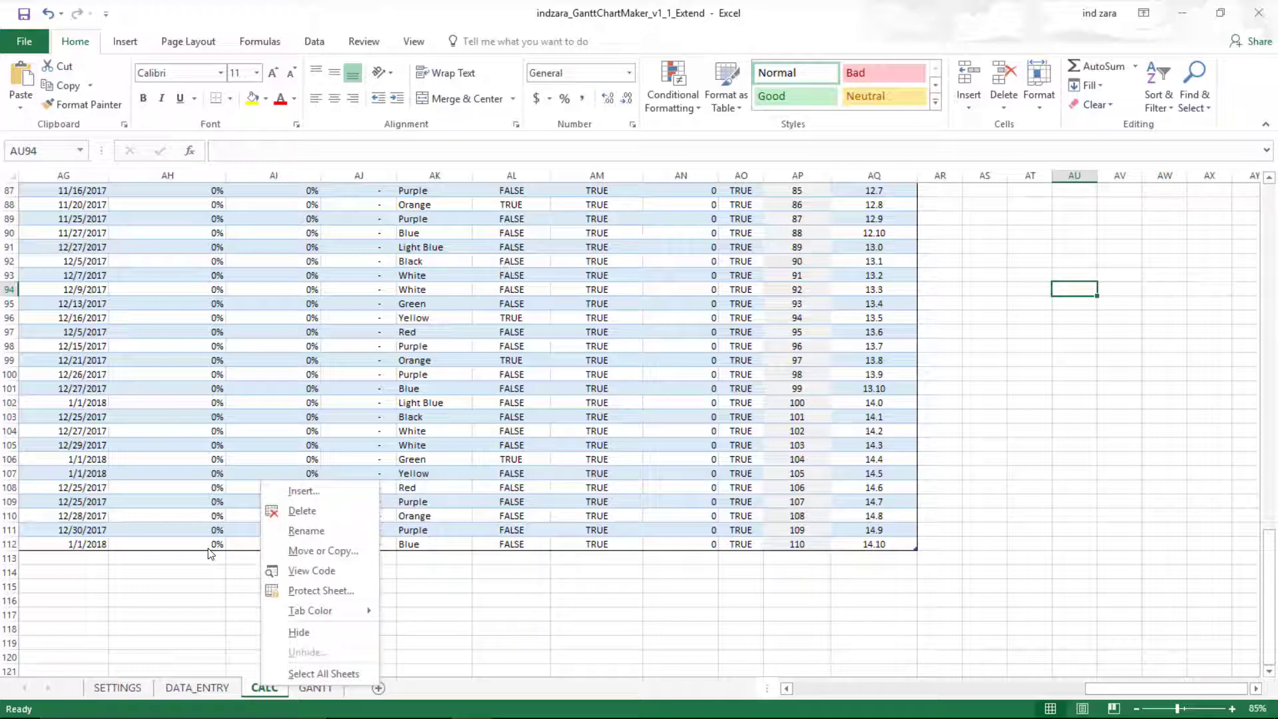
pyautogui.click(298, 631)
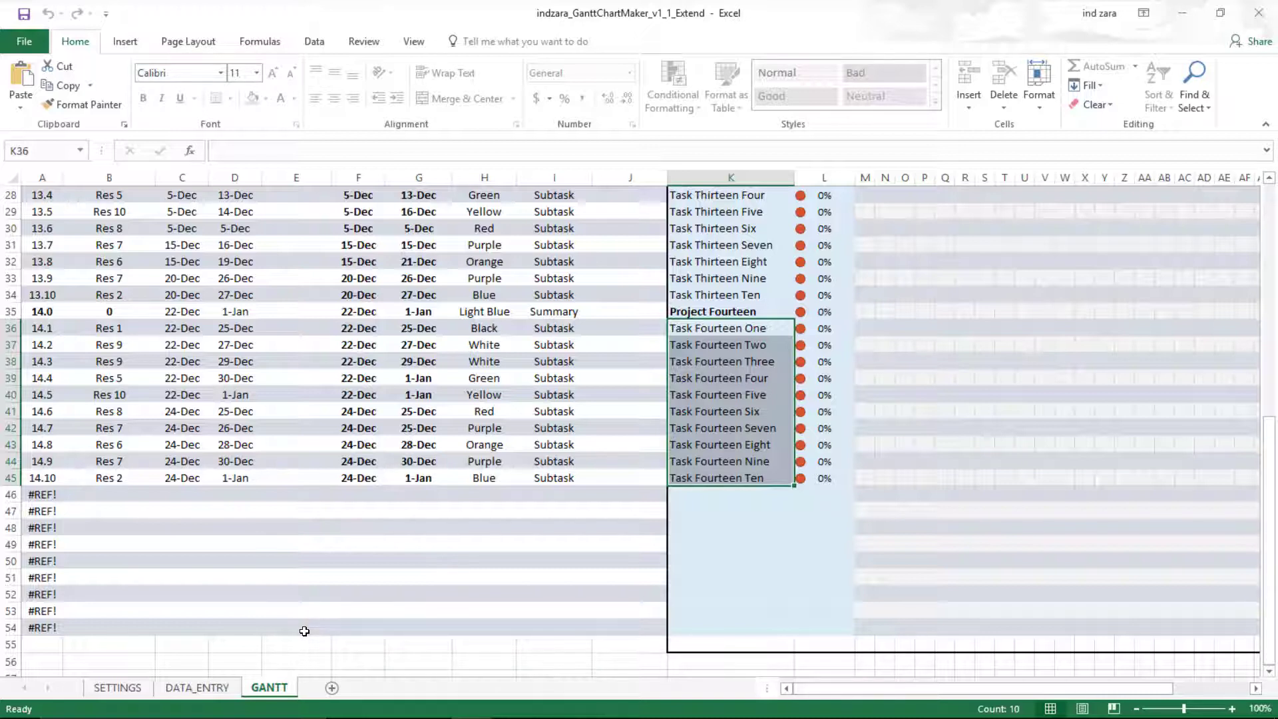
# - Scroll the GANTT timeline right to its final week, 30 Dec in column BL
pyautogui.scroll(9, 304, 631)
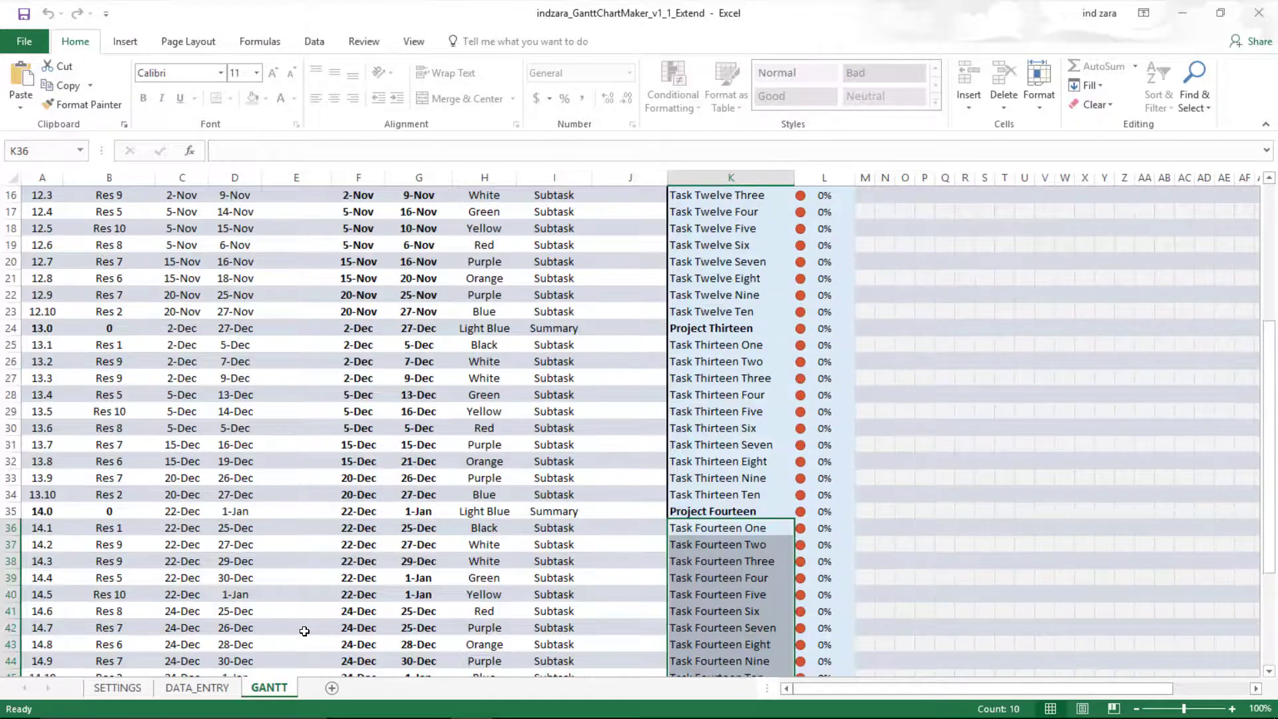
pyautogui.moveTo(1145, 685); pyautogui.dragTo(1210, 685)
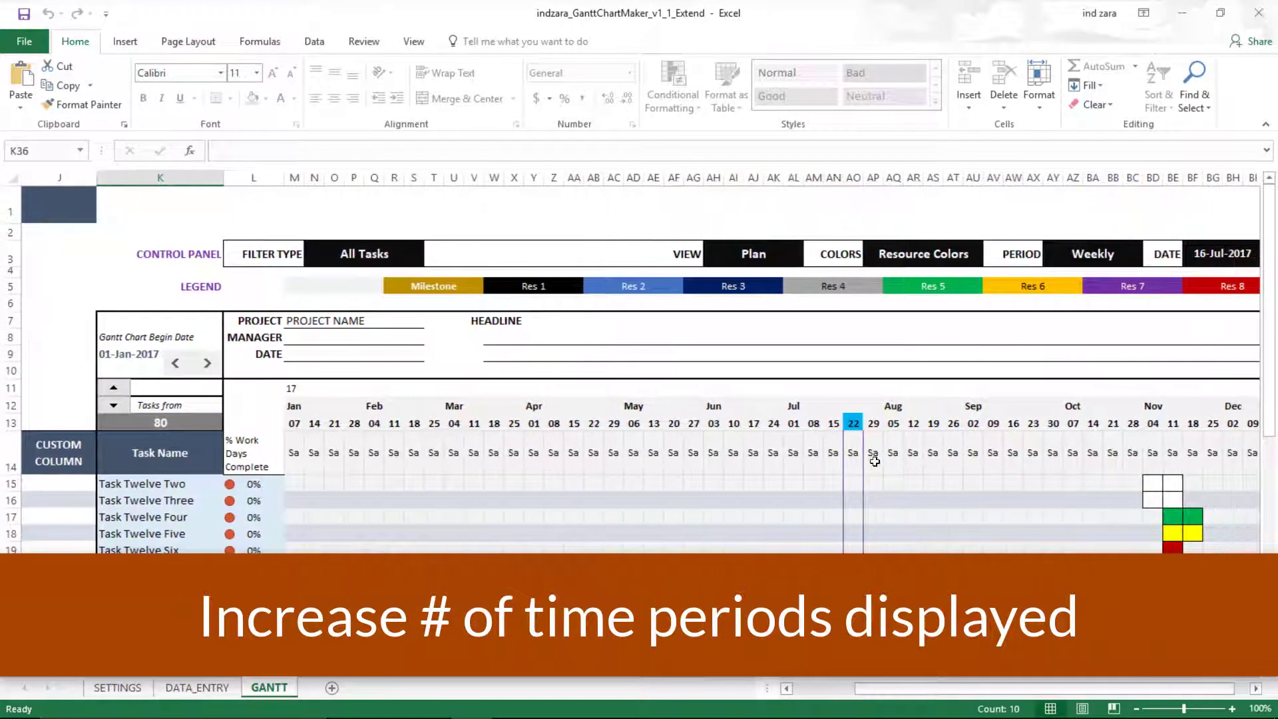
pyautogui.click(1255, 687)
pyautogui.hscroll(2, 1007, 551)
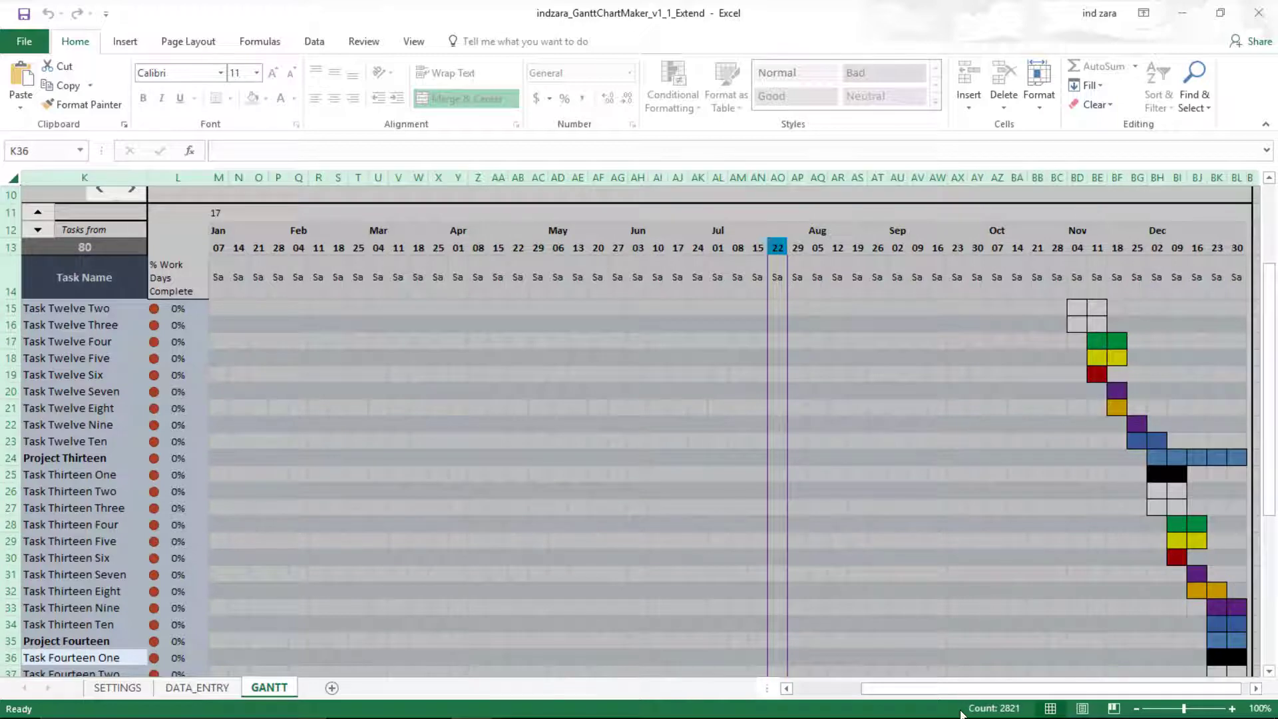
pyautogui.moveTo(1005, 694); pyautogui.dragTo(1012, 694)
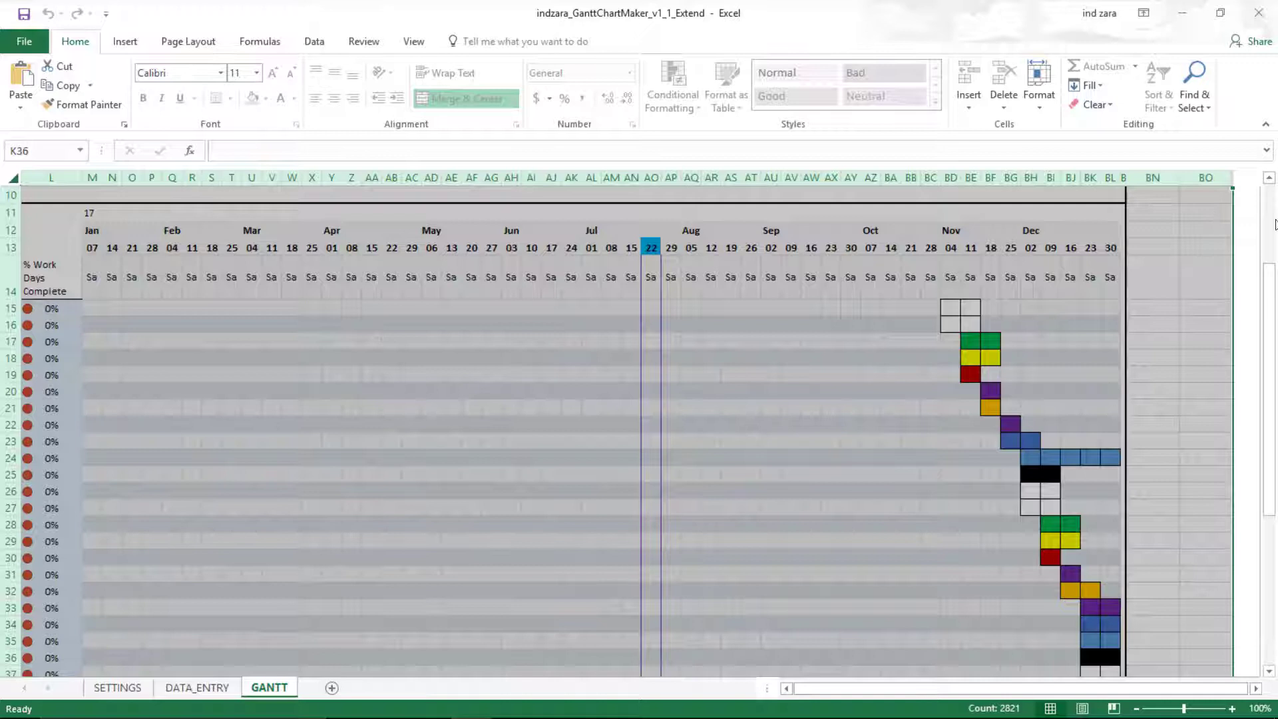
pyautogui.rightClick(1205, 177)
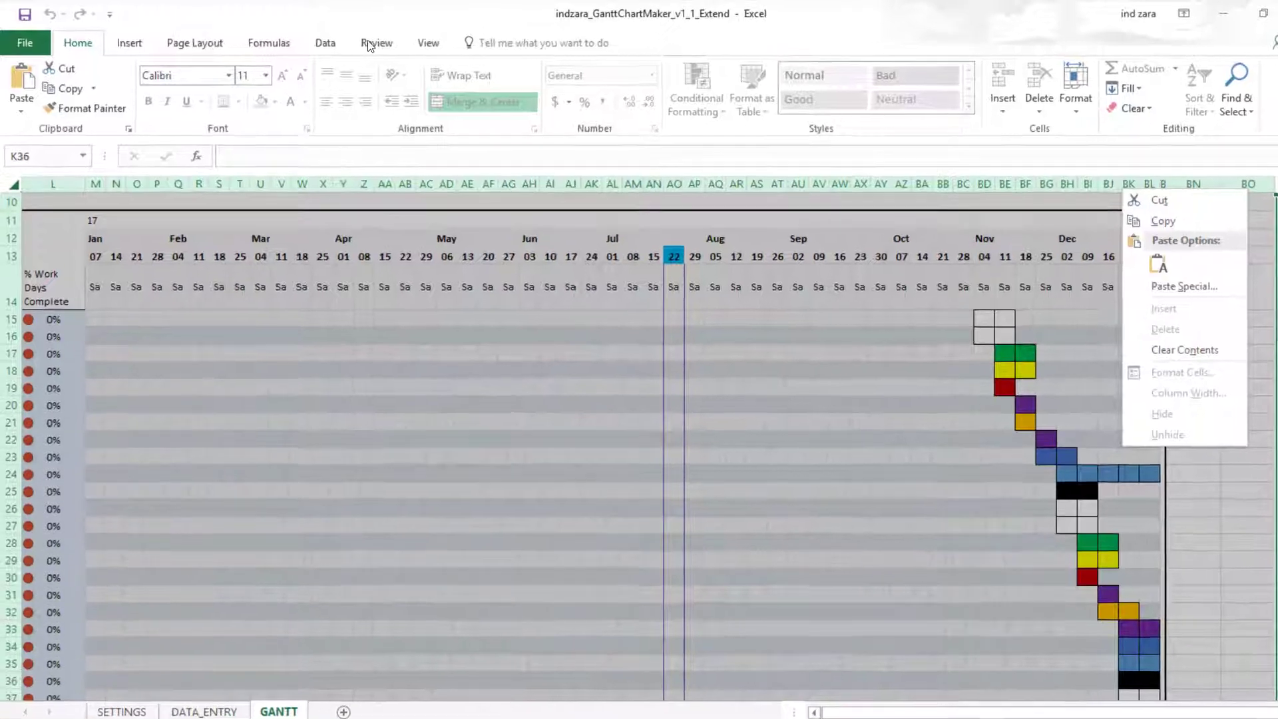
# - Unprotect the GANTT sheet, entering the sheet password
pyautogui.press('Escape')
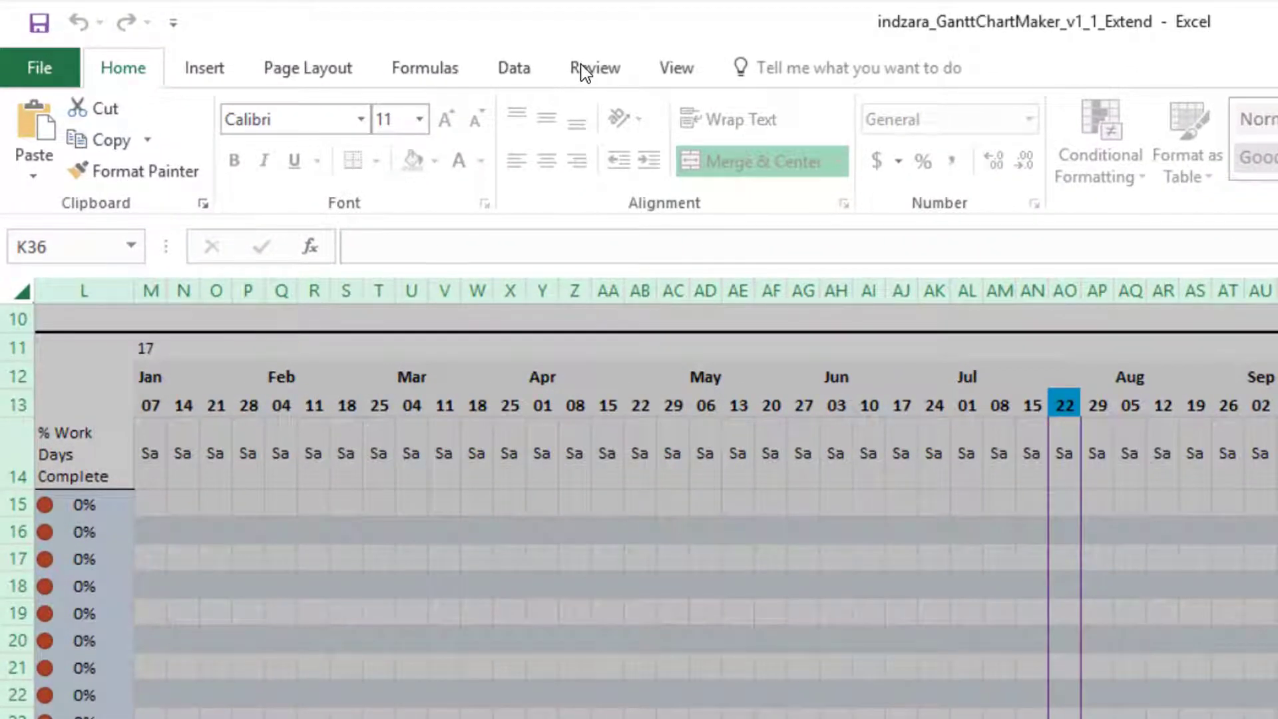
pyautogui.click(586, 70)
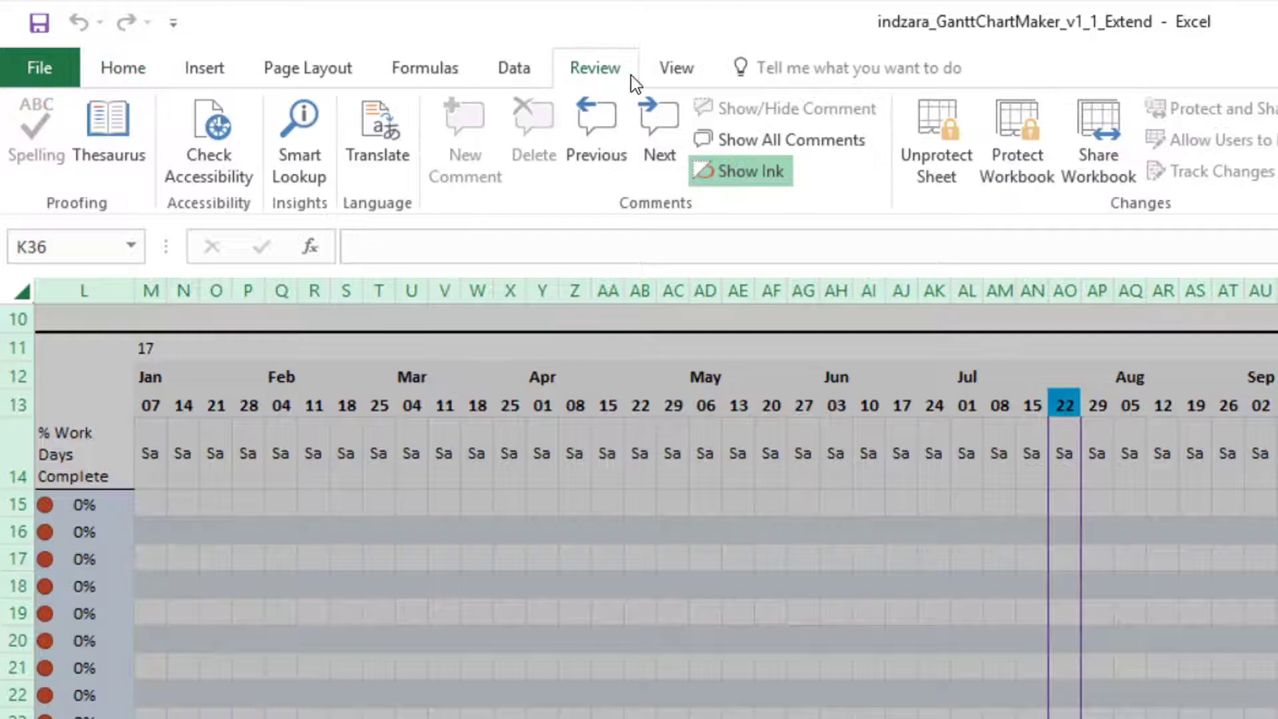
pyautogui.click(945, 140)
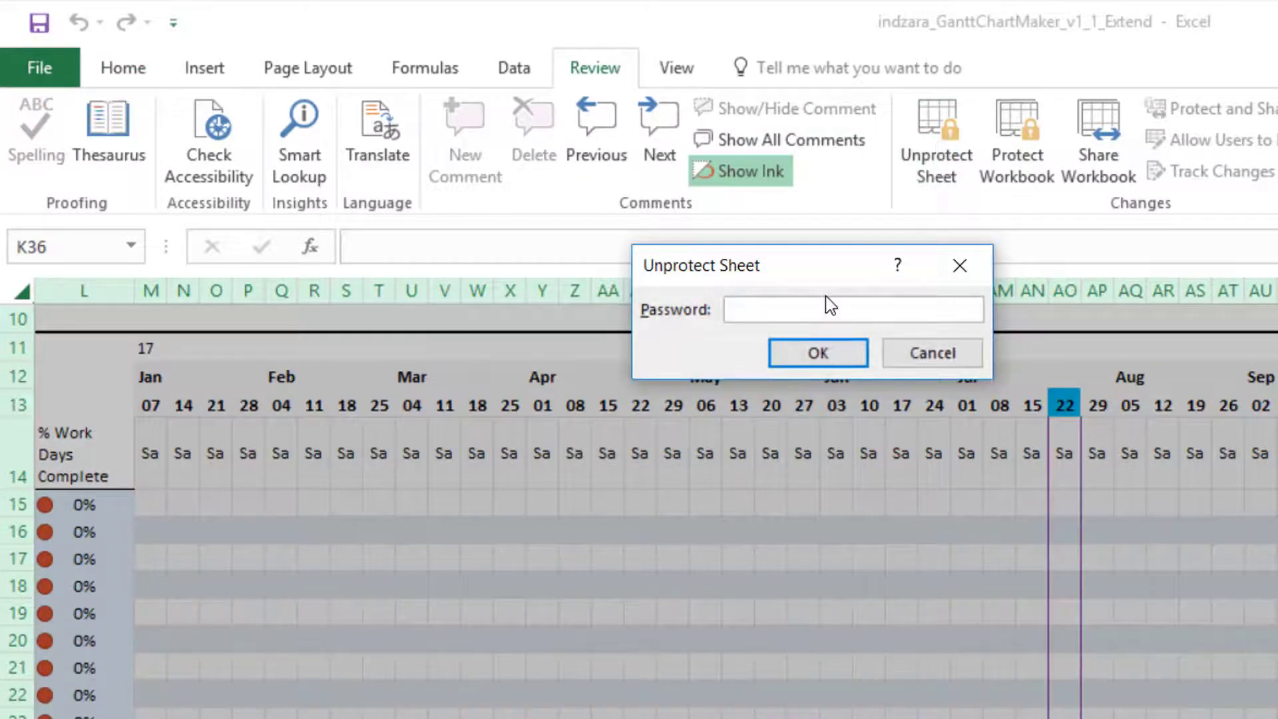
pyautogui.write('indzara')
pyautogui.press('Return')
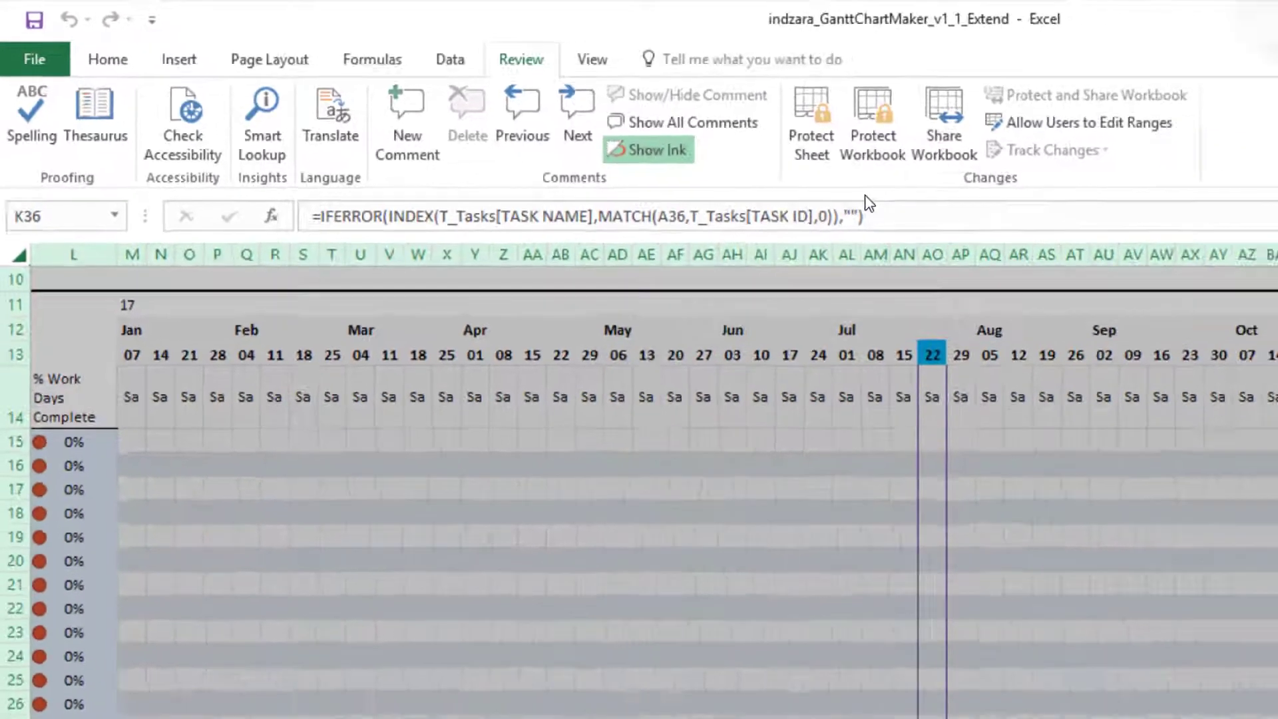
# - Unhide the hidden task-table columns B through K
pyautogui.rightClick(1068, 178)
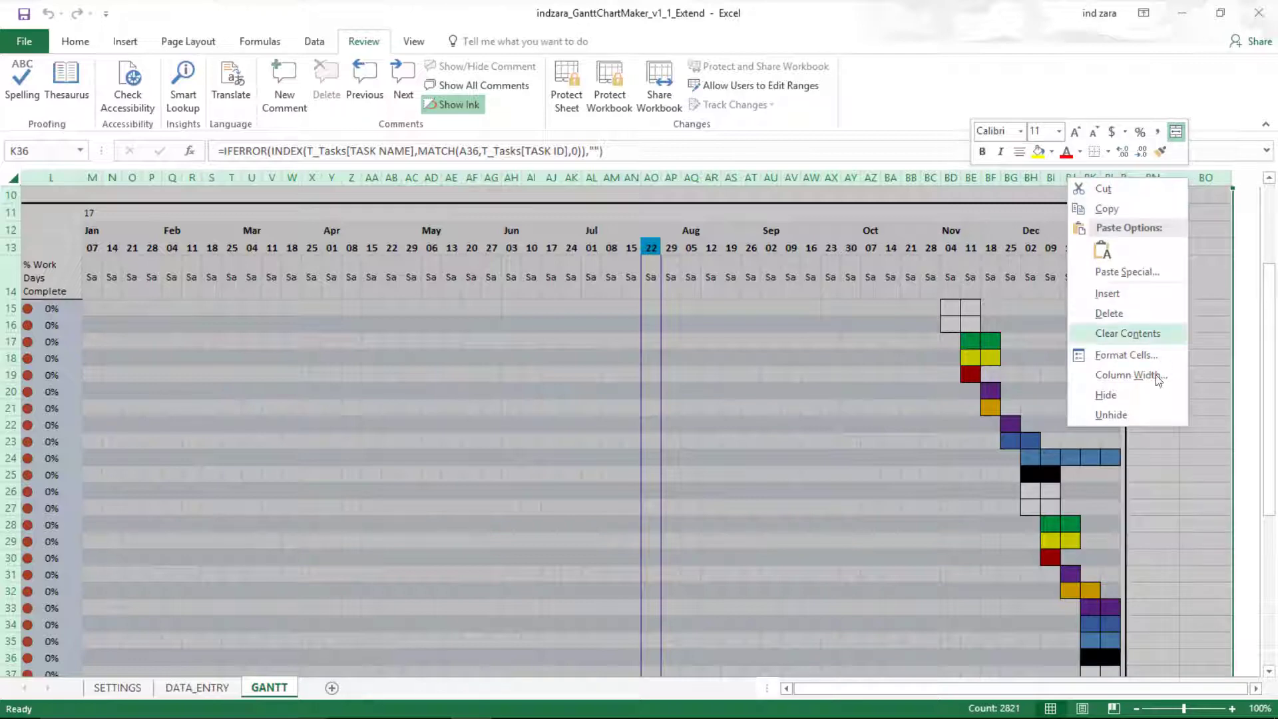
pyautogui.click(1155, 422)
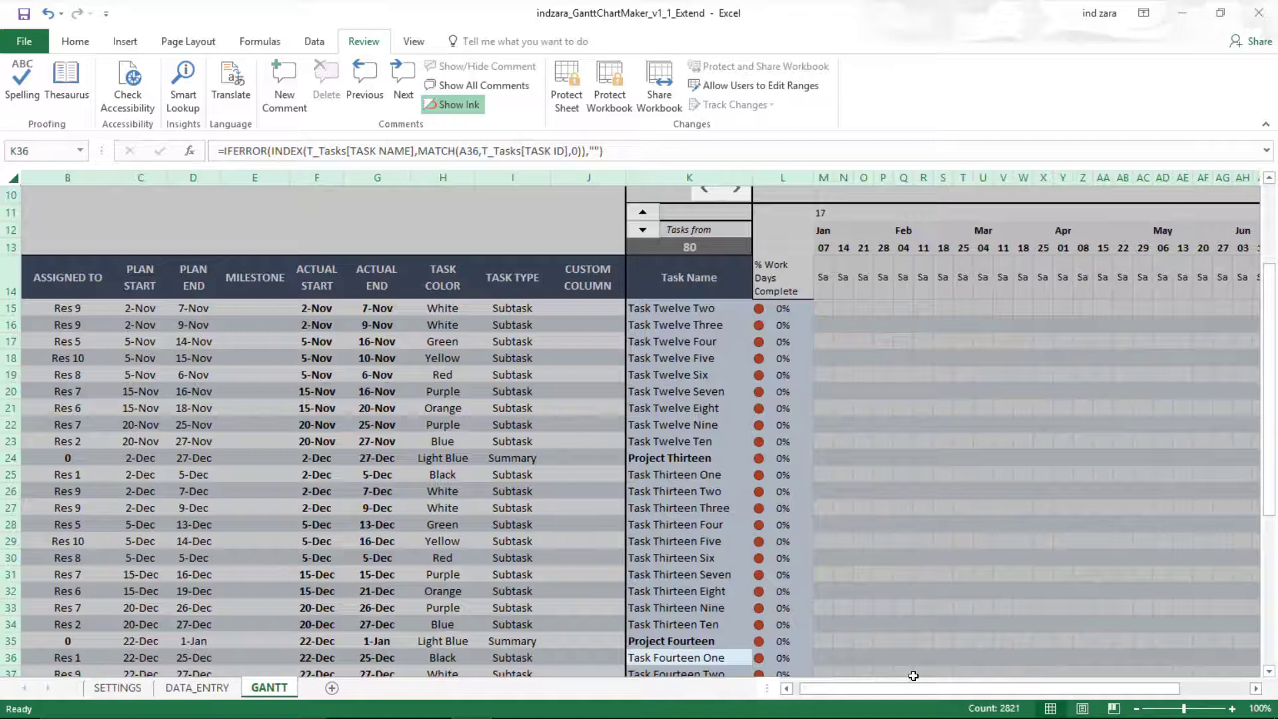
pyautogui.moveTo(913, 688); pyautogui.dragTo(1221, 694)
# - Copy column BL, the last timeline week (30 Dec)
pyautogui.click(1048, 229)
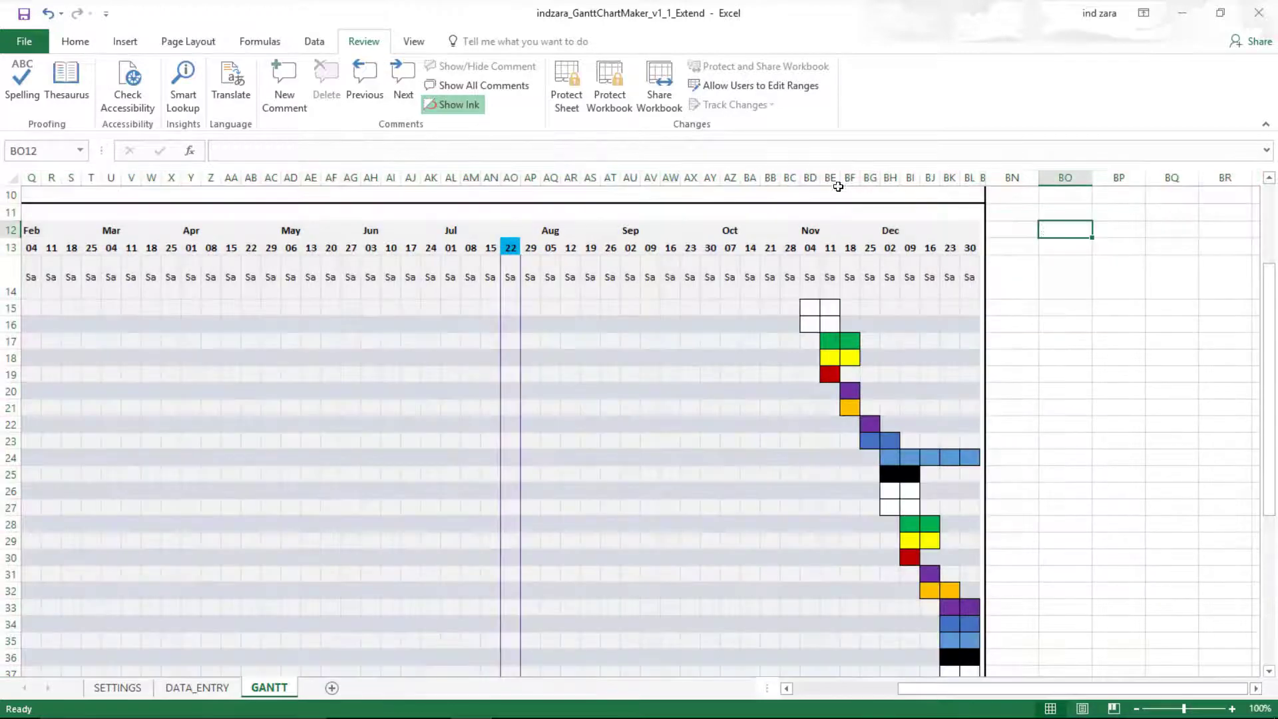
pyautogui.scroll(3, 1049, 233)
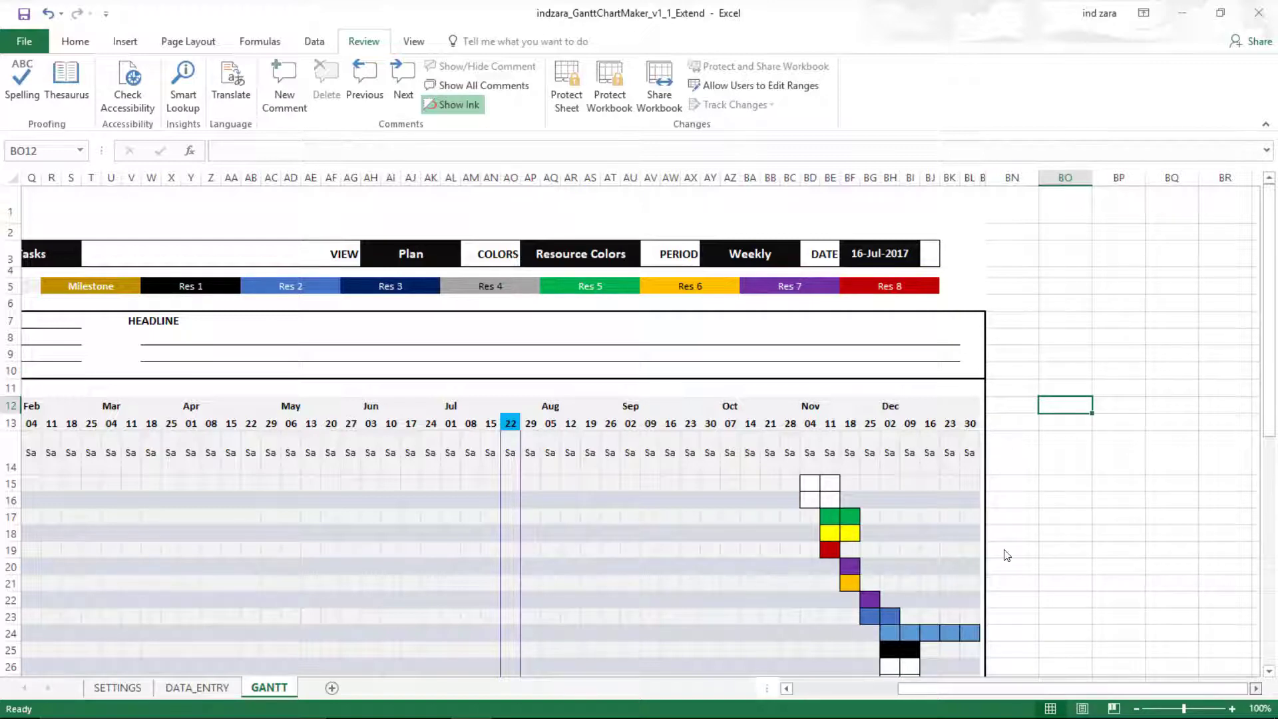
pyautogui.hscroll(4, 1004, 553)
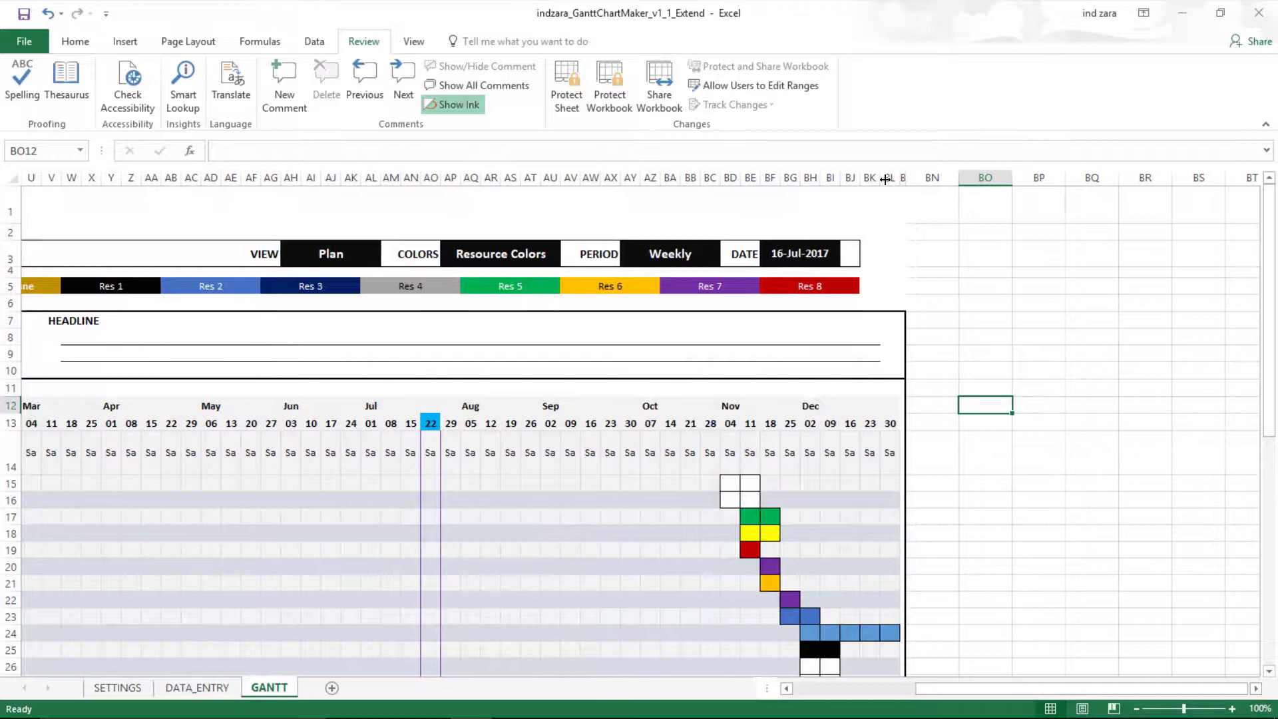
pyautogui.click(888, 178)
pyautogui.rightClick(888, 179)
pyautogui.press('Escape')
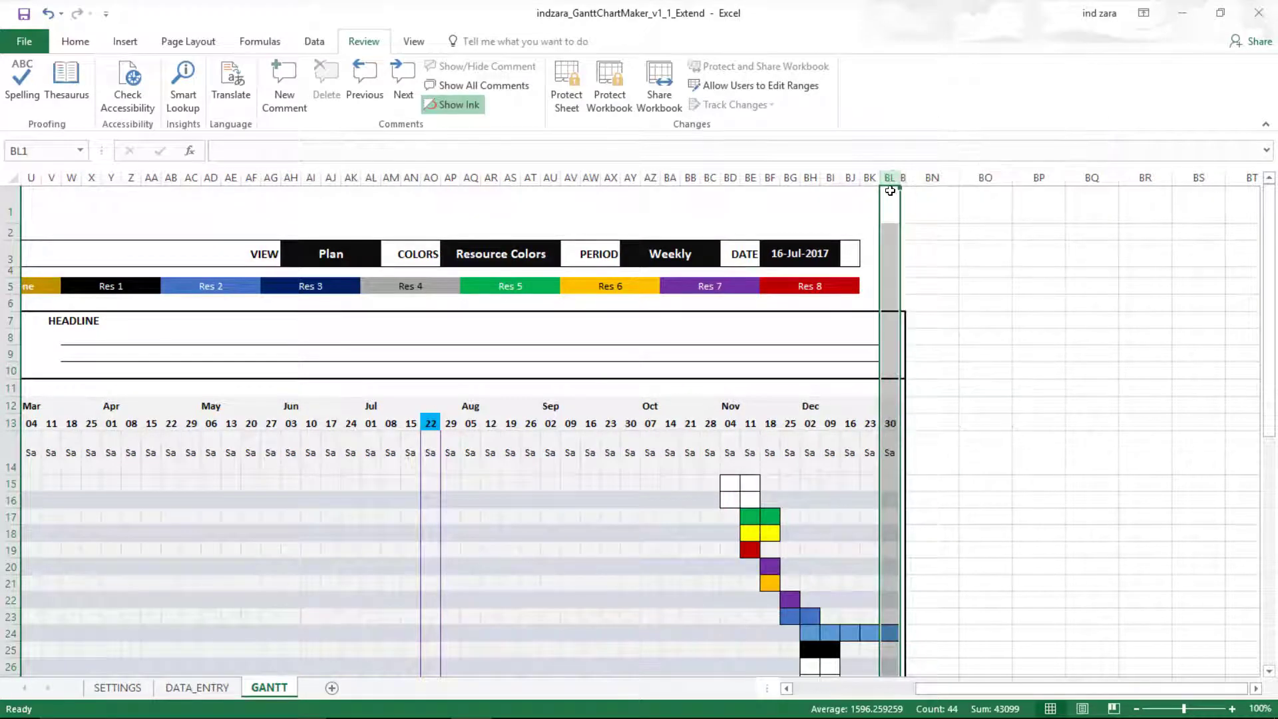
pyautogui.rightClick(890, 178)
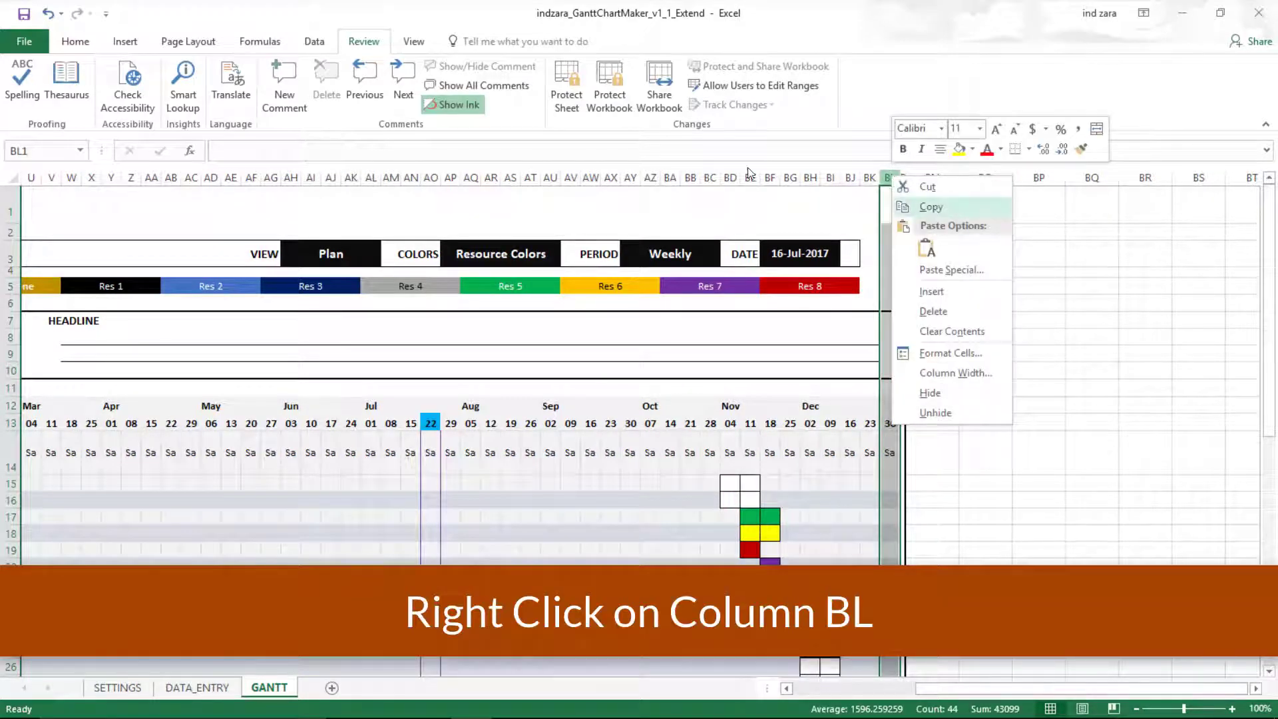
pyautogui.click(930, 207)
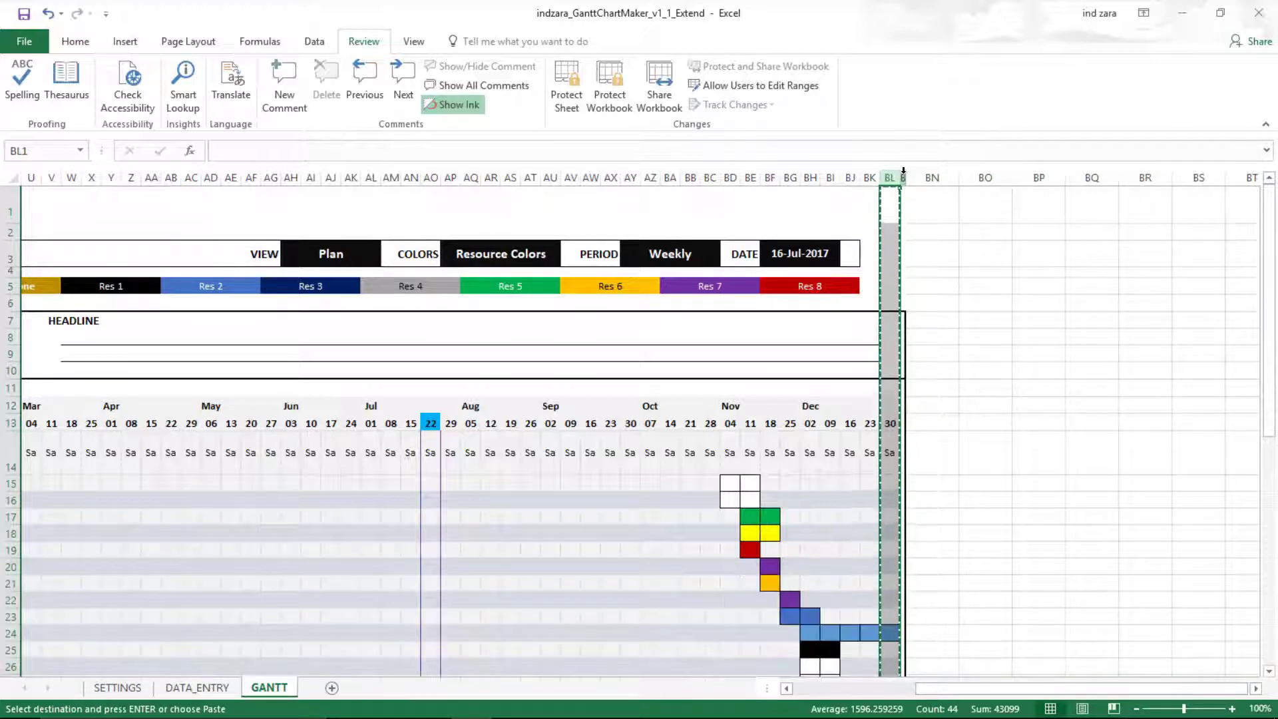
# - Select columns BM through DL as the paste destination
pyautogui.click(903, 172)
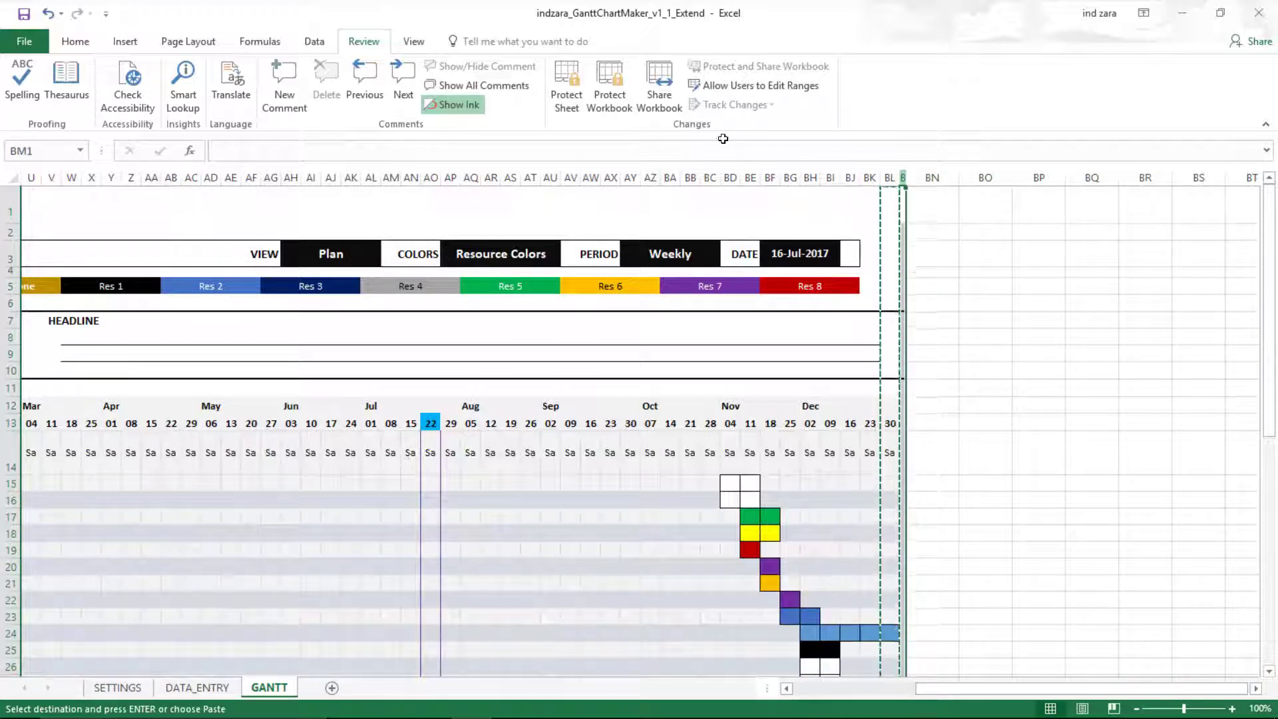
pyautogui.moveTo(905, 173); pyautogui.dragTo(1242, 175)
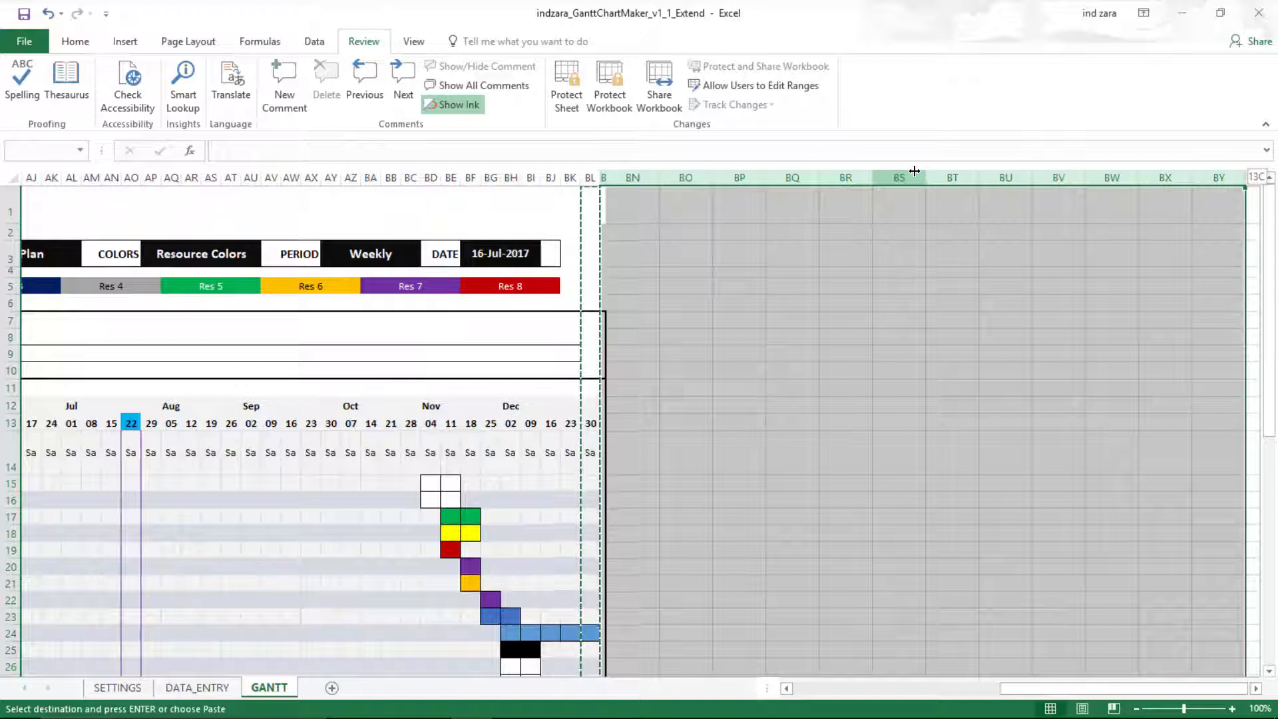
pyautogui.moveTo(914, 171); pyautogui.dragTo(915, 171)
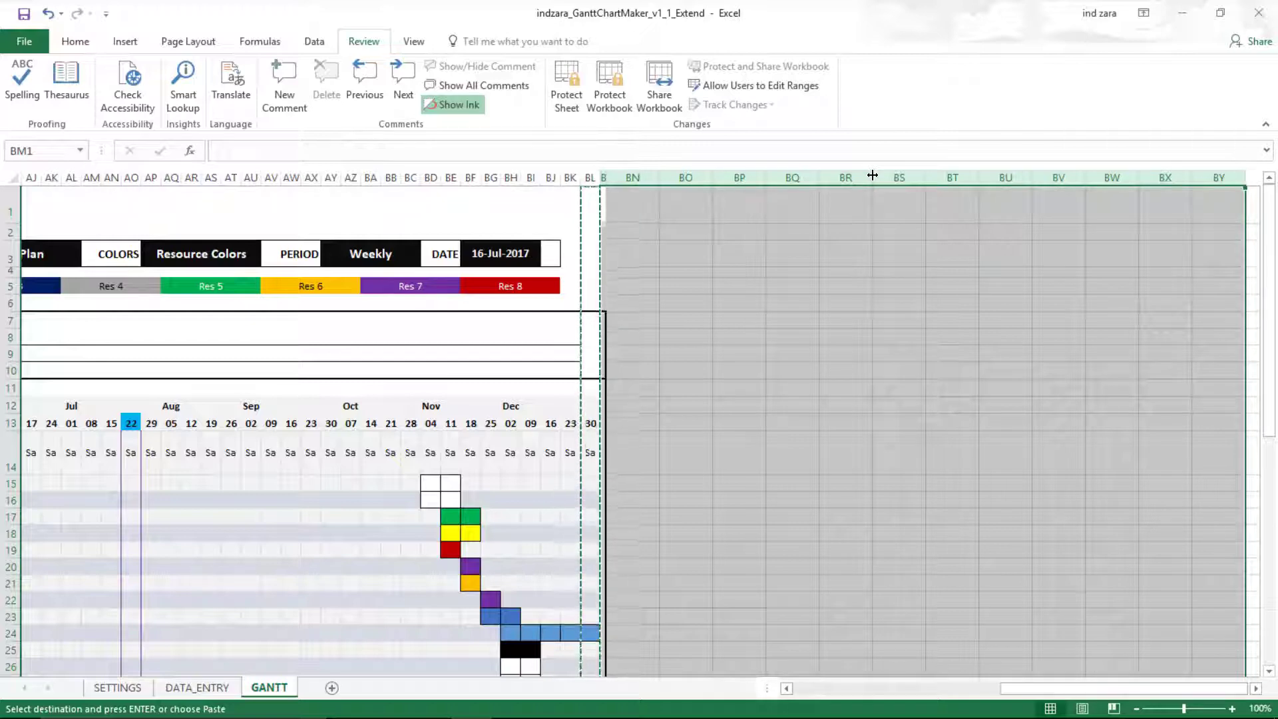
pyautogui.moveTo(873, 176)
pyautogui.mouseDown()
pyautogui.moveTo(861, 177)
pyautogui.moveTo(872, 175)
pyautogui.mouseUp()
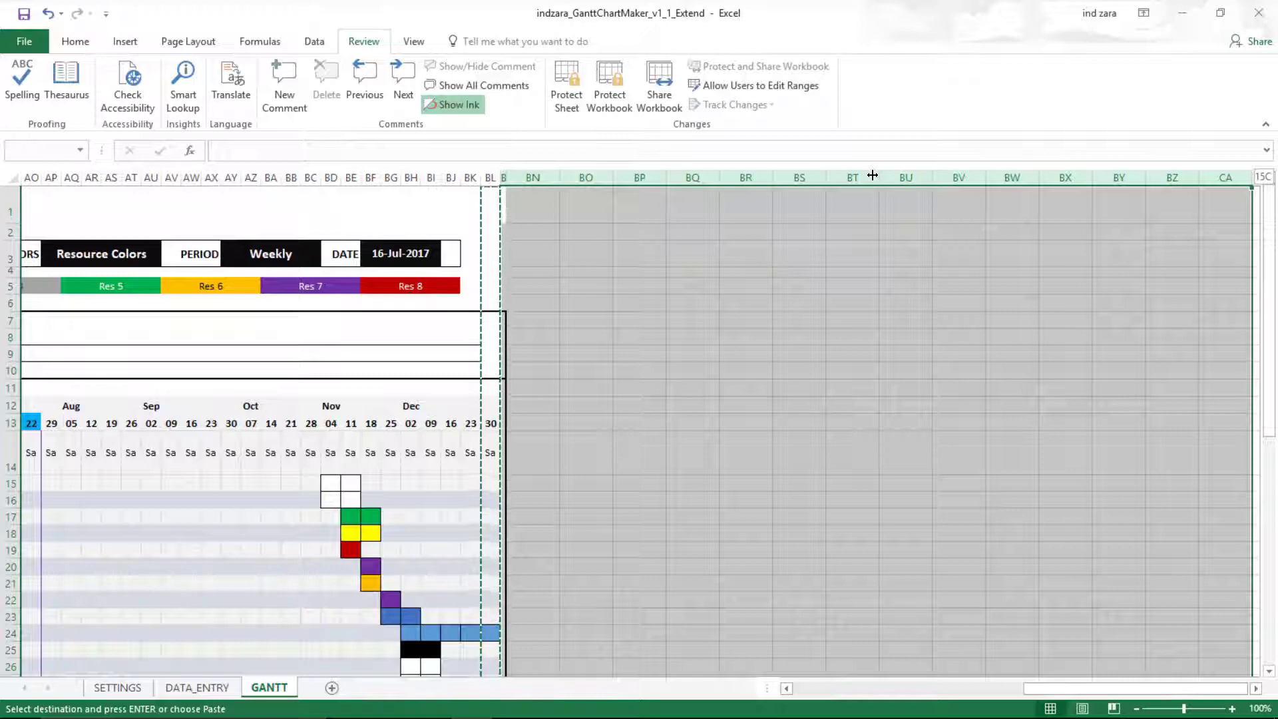
pyautogui.moveTo(872, 175); pyautogui.dragTo(872, 175)
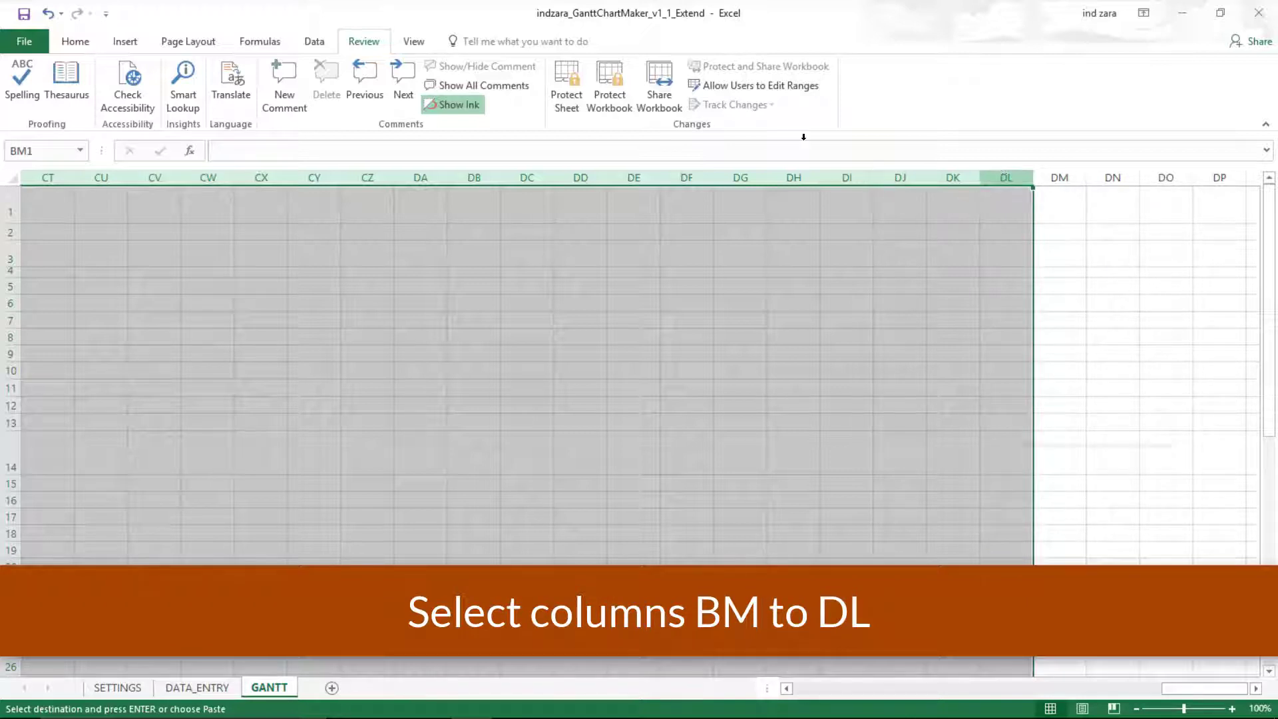
# - Insert the copied column into BM–DL so weekly dates run 06 Jan–29 Dec 2018, checking BL13's formula
pyautogui.rightClick(1006, 176)
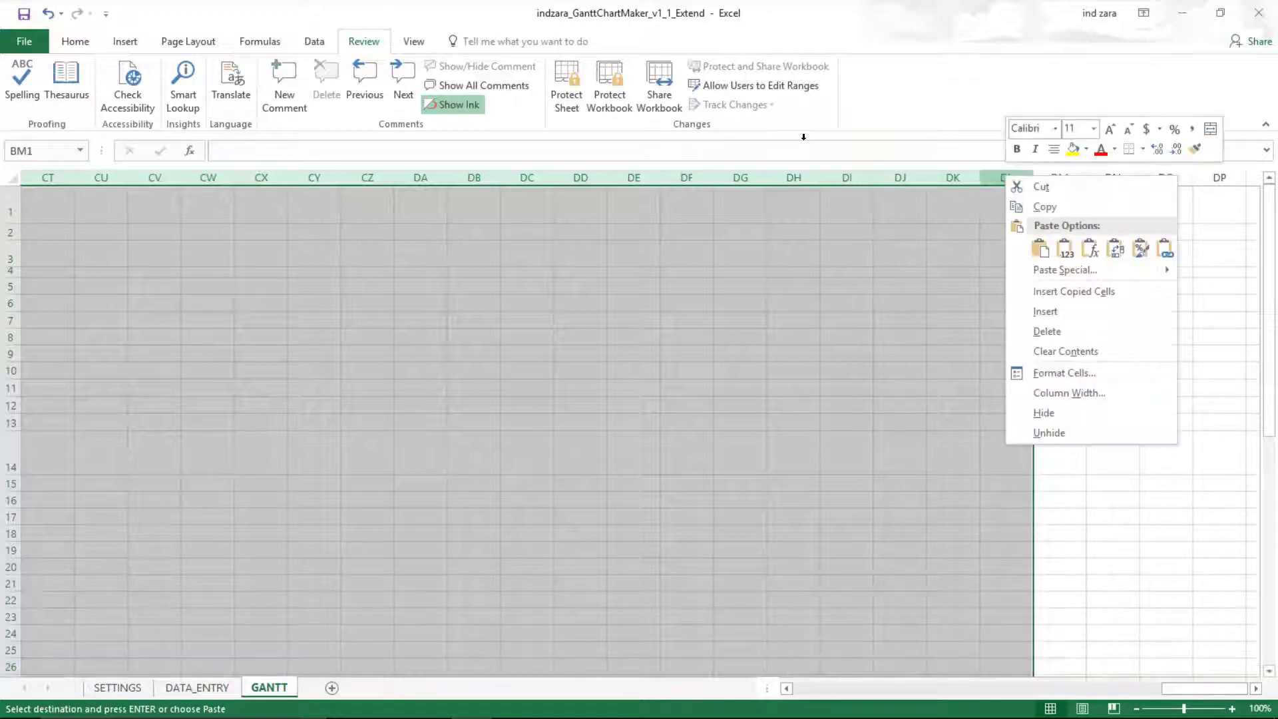
pyautogui.click(1061, 291)
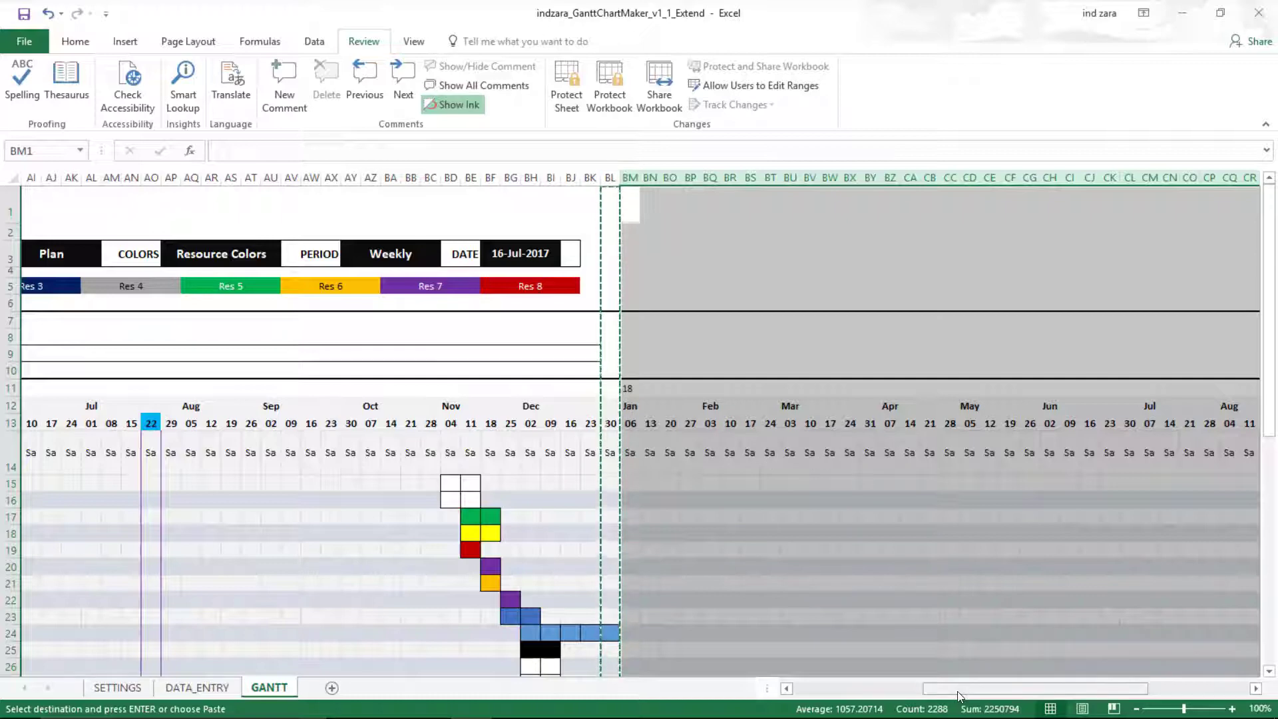
pyautogui.moveTo(959, 692); pyautogui.dragTo(1081, 689)
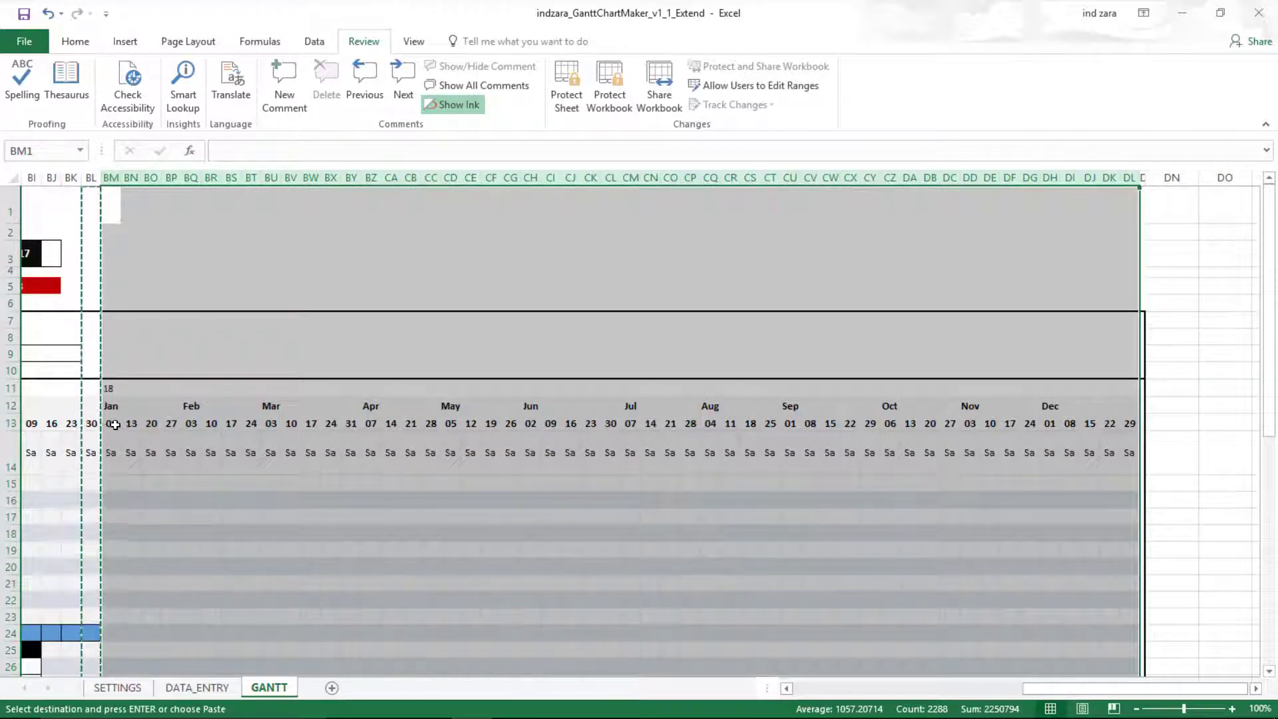
pyautogui.click(91, 423)
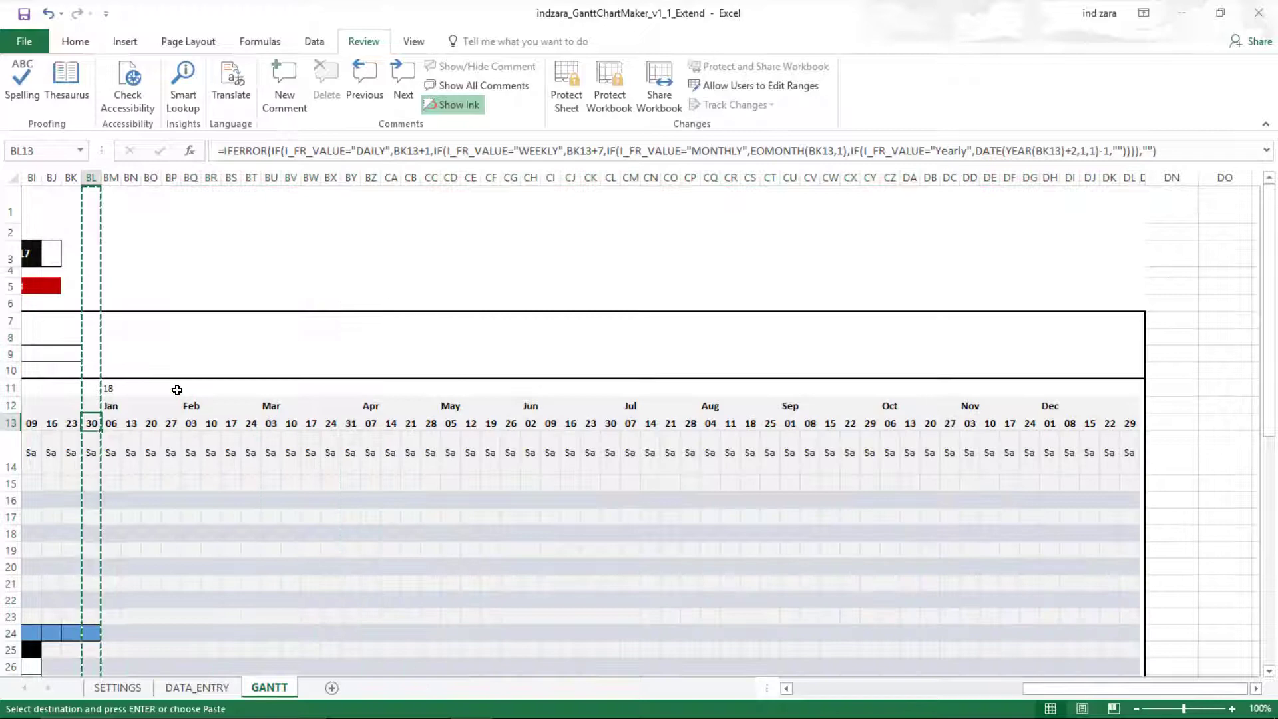
pyautogui.press('Left')
pyautogui.press('Left')
pyautogui.press('Left')
pyautogui.press('Left')
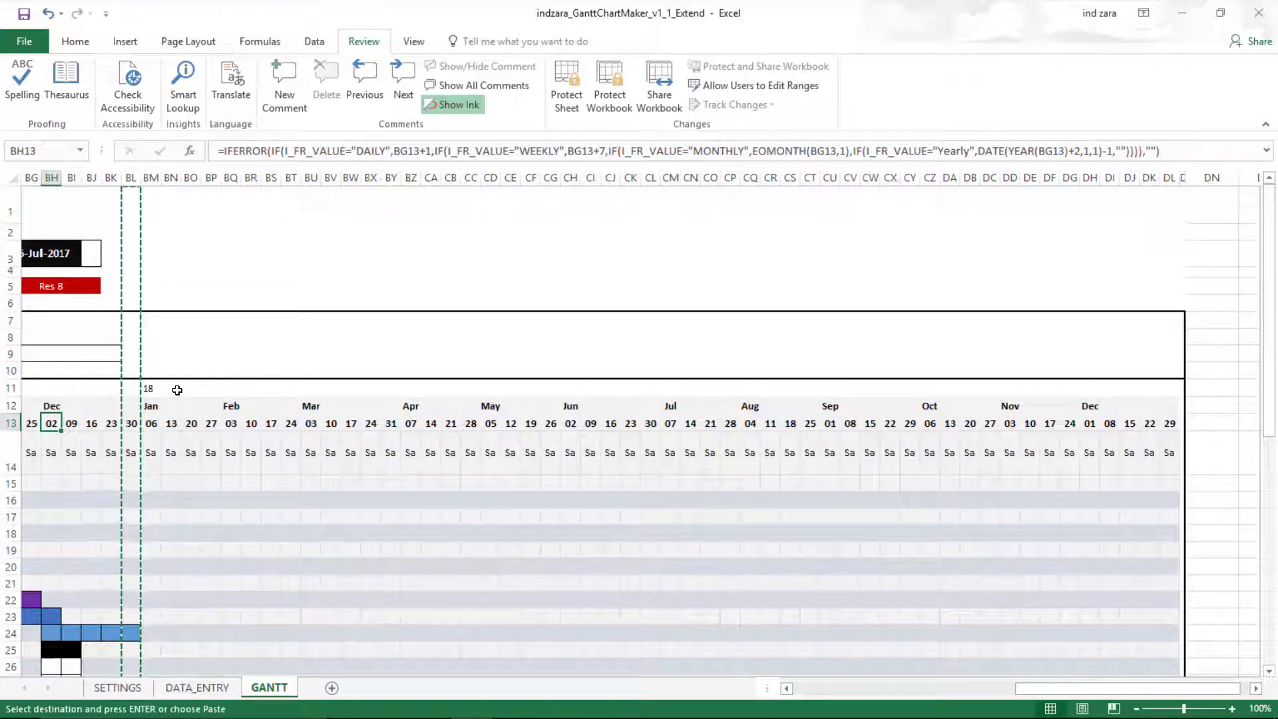
pyautogui.press('Right')
pyautogui.press('Right')
pyautogui.press('Right')
pyautogui.press('Right')
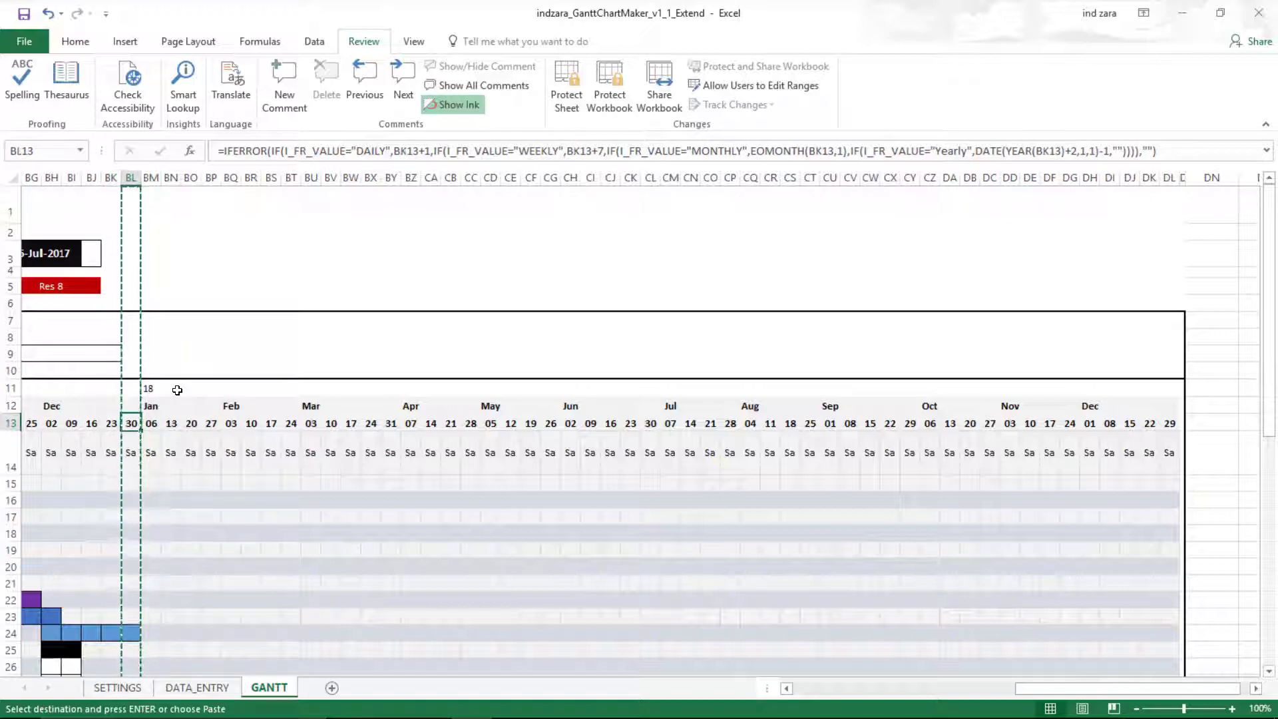
pyautogui.press('Right')
pyautogui.press('Right')
pyautogui.press('Right')
pyautogui.press('Right')
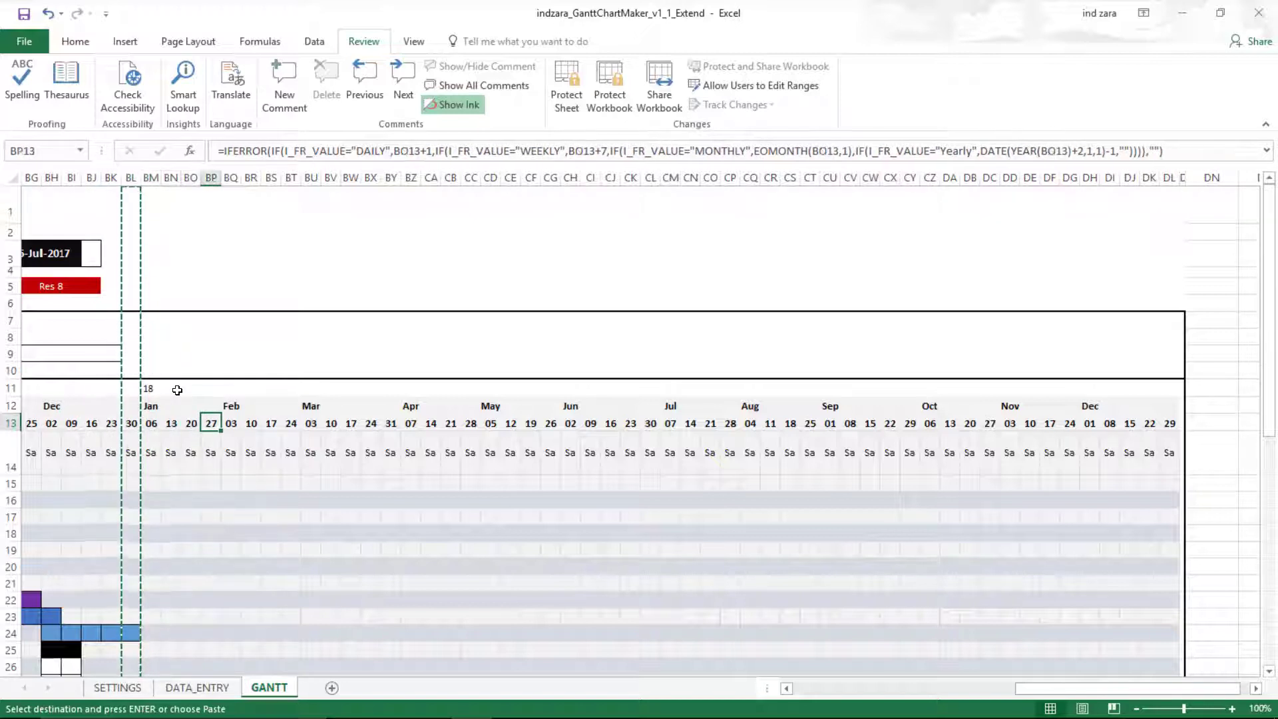
pyautogui.press('Up')
pyautogui.press('Left')
pyautogui.press('Left')
pyautogui.press('Left')
pyautogui.press('Up')
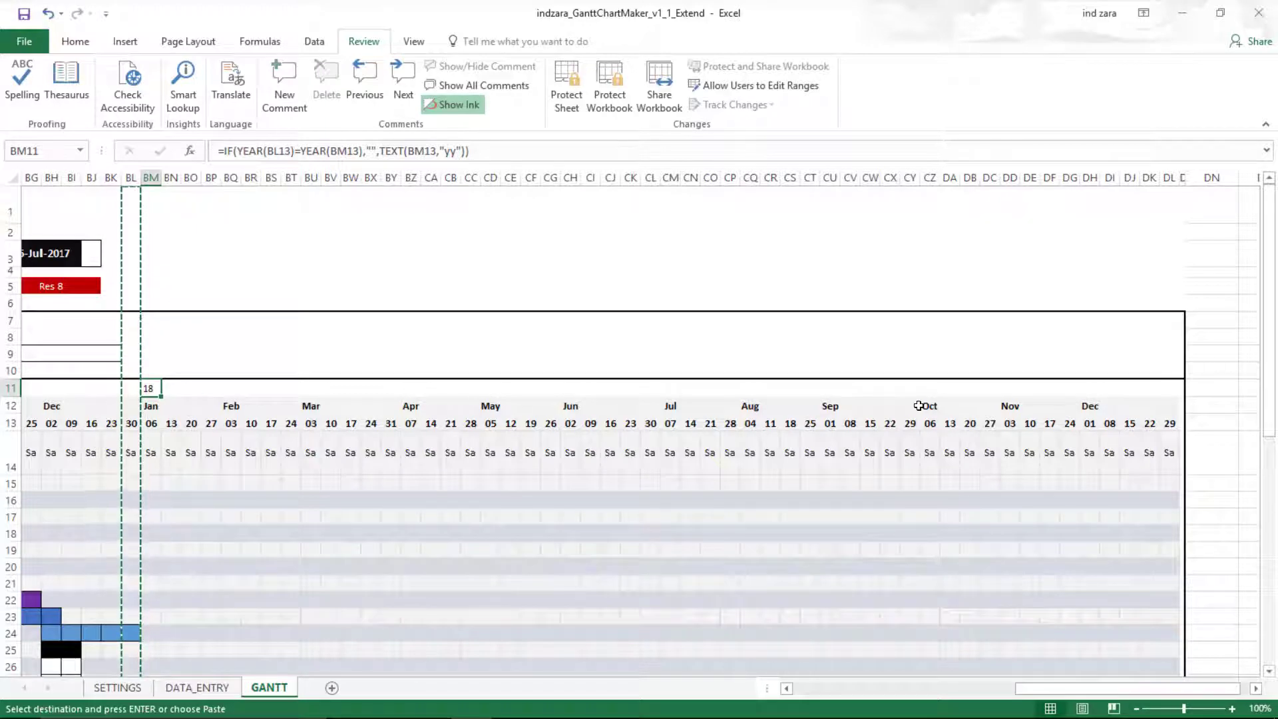
pyautogui.scroll(-2, 919, 406)
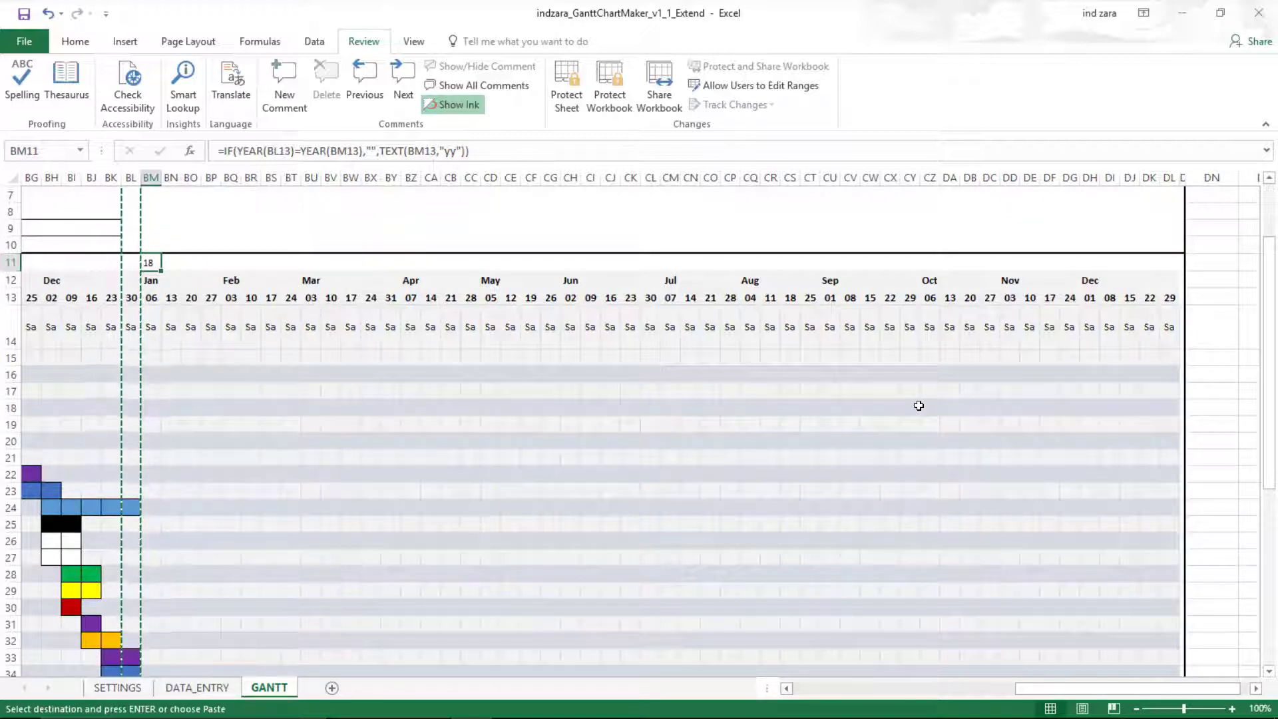
pyautogui.scroll(-6, 918, 406)
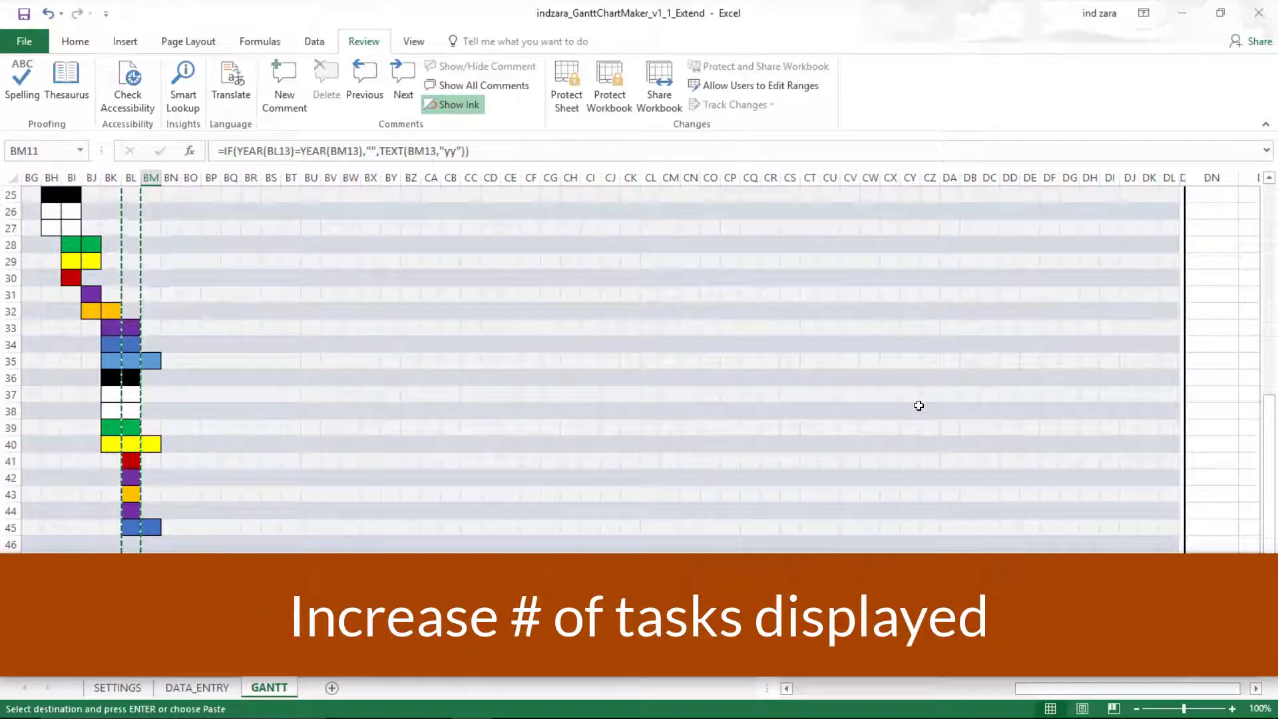
pyautogui.moveTo(1132, 688); pyautogui.dragTo(1096, 690)
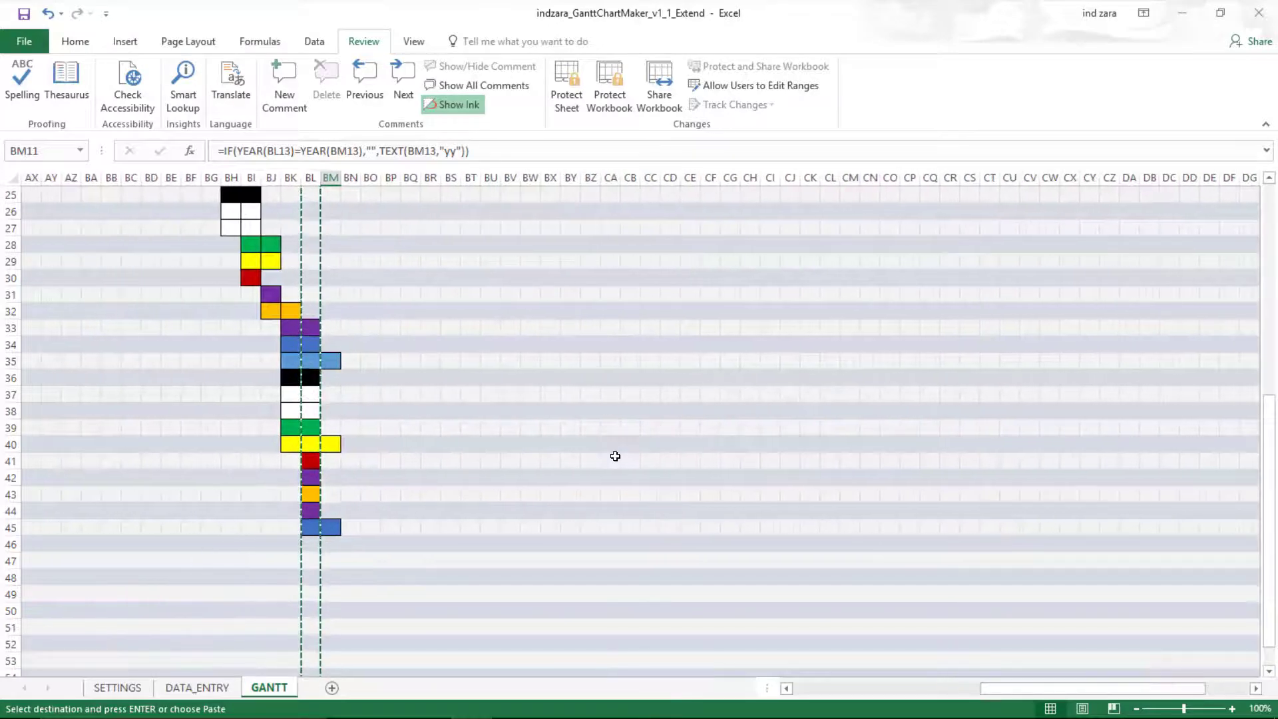
pyautogui.scroll(4, 613, 456)
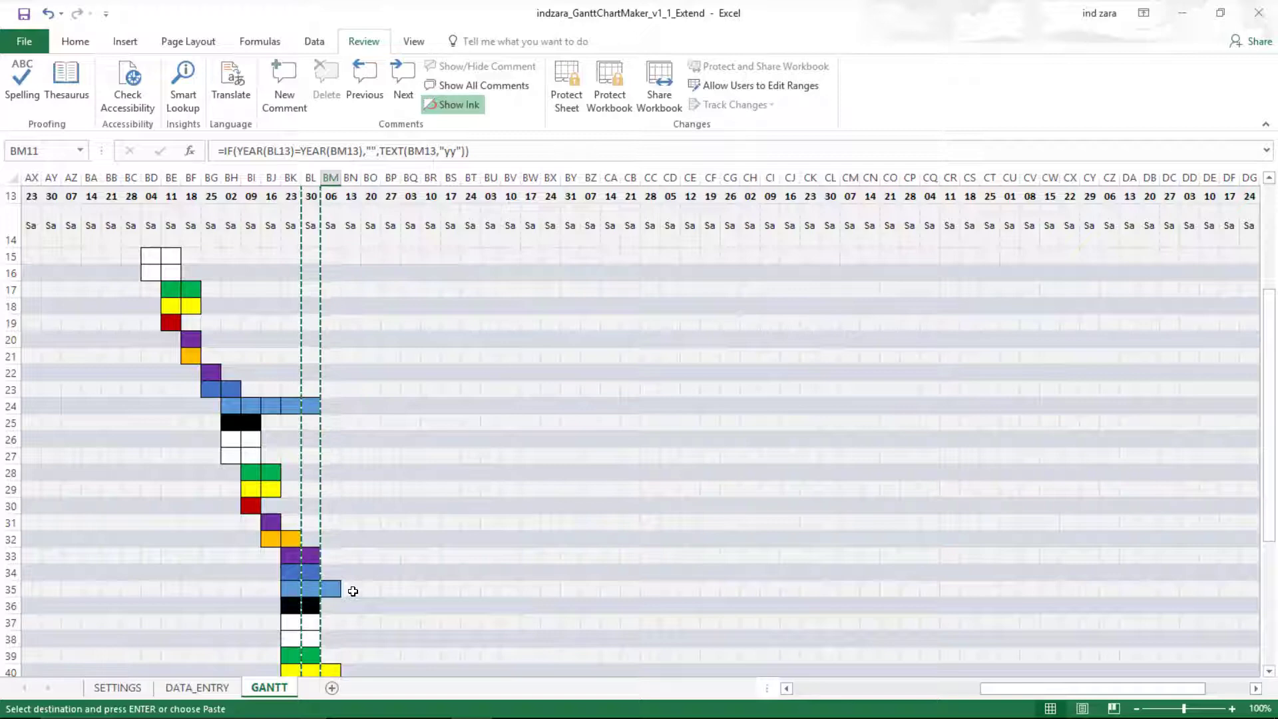
pyautogui.scroll(3, 352, 591)
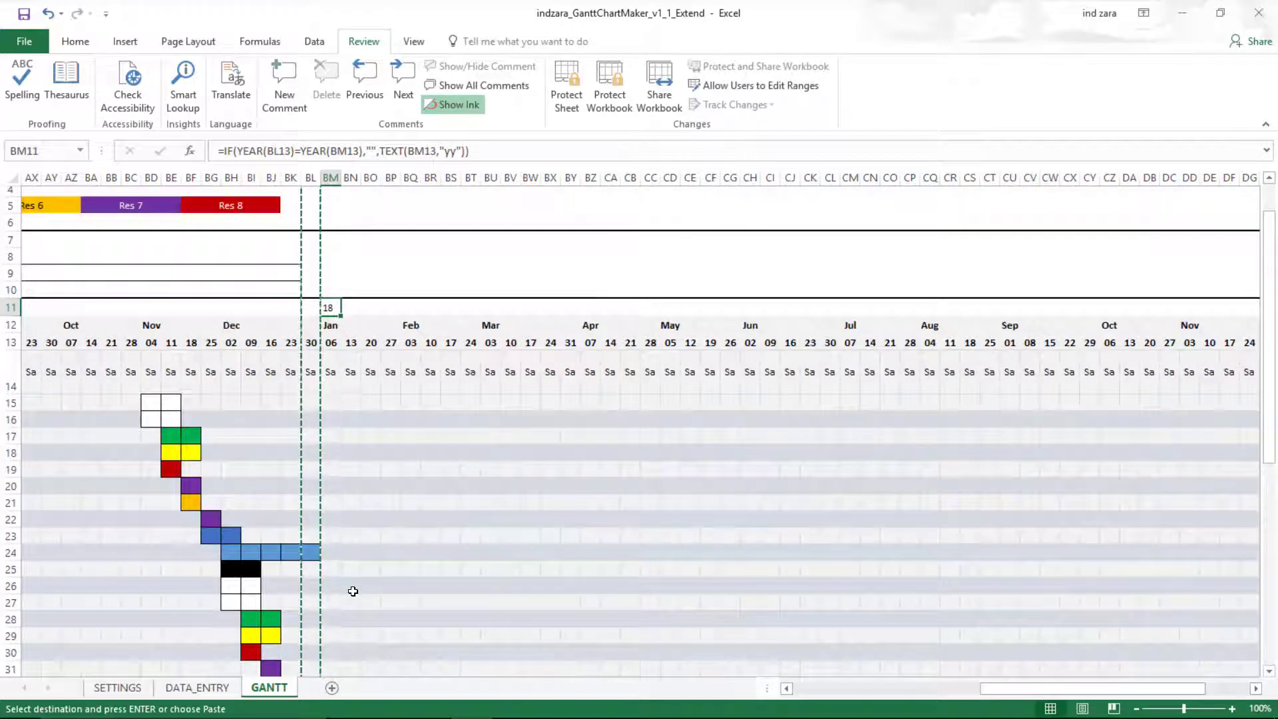
pyautogui.scroll(-5, 353, 591)
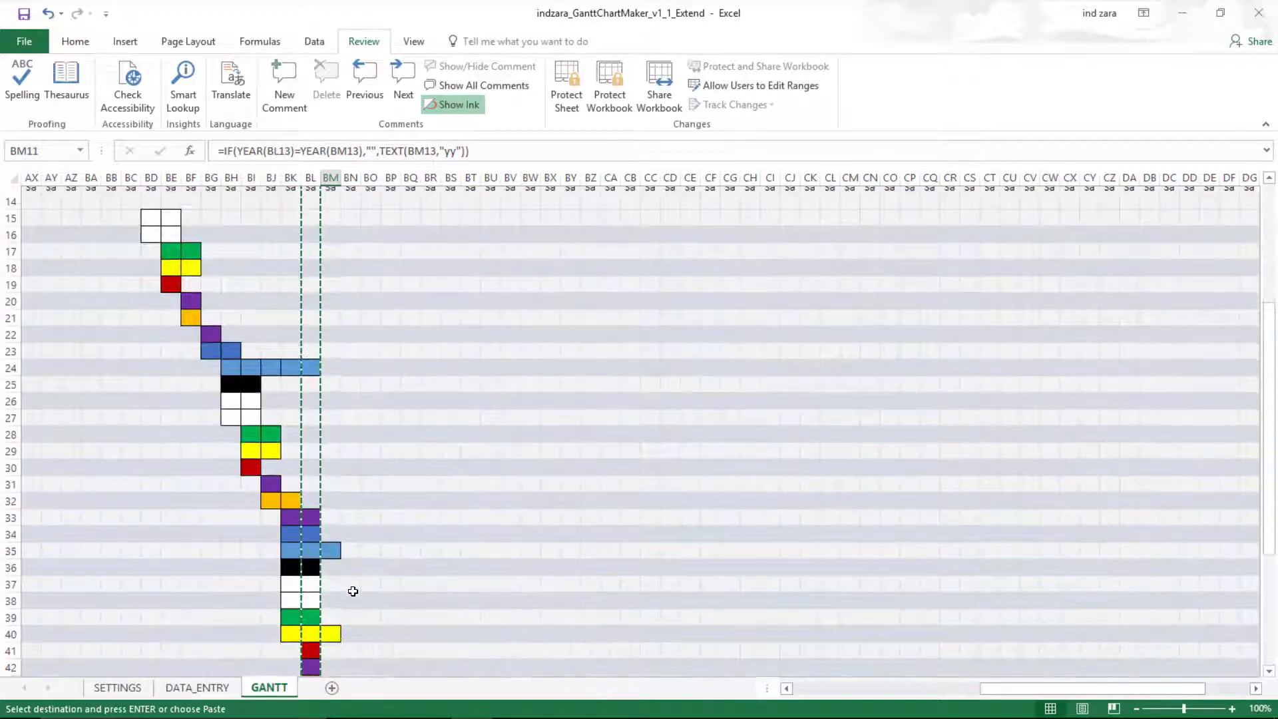
pyautogui.scroll(9, 936, 520)
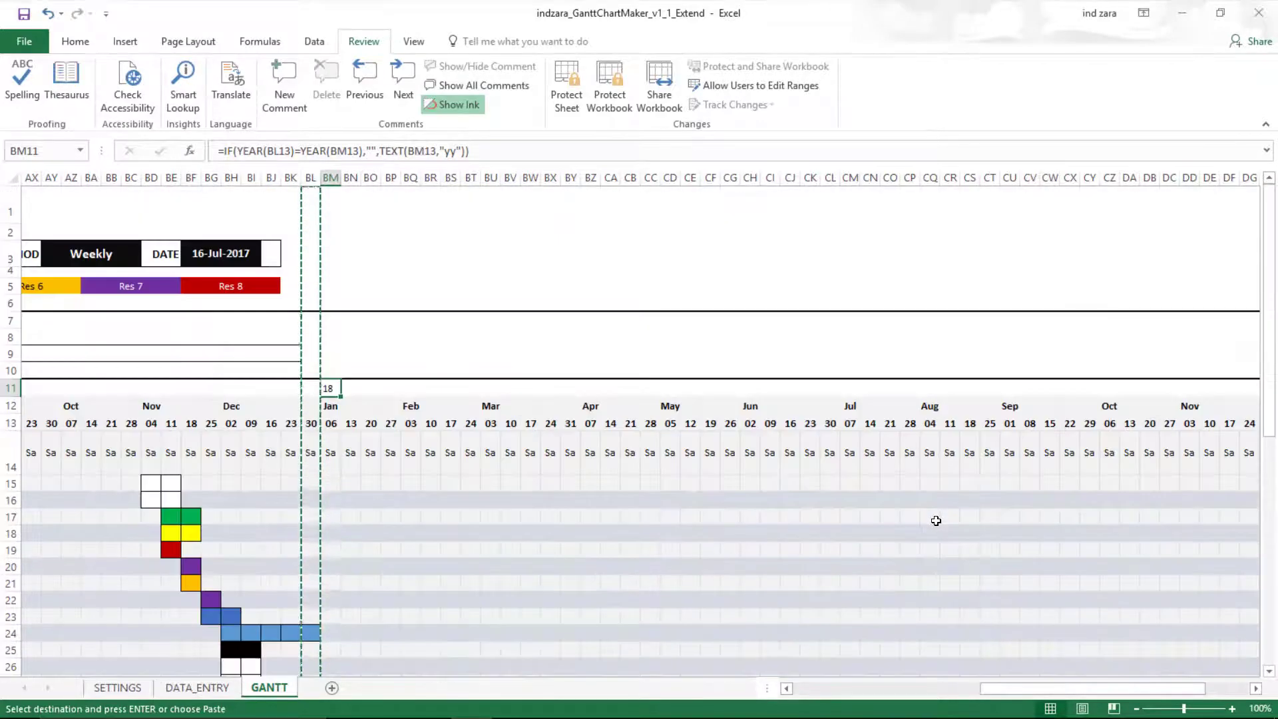
pyautogui.moveTo(1012, 690); pyautogui.dragTo(940, 689)
pyautogui.click(470, 254)
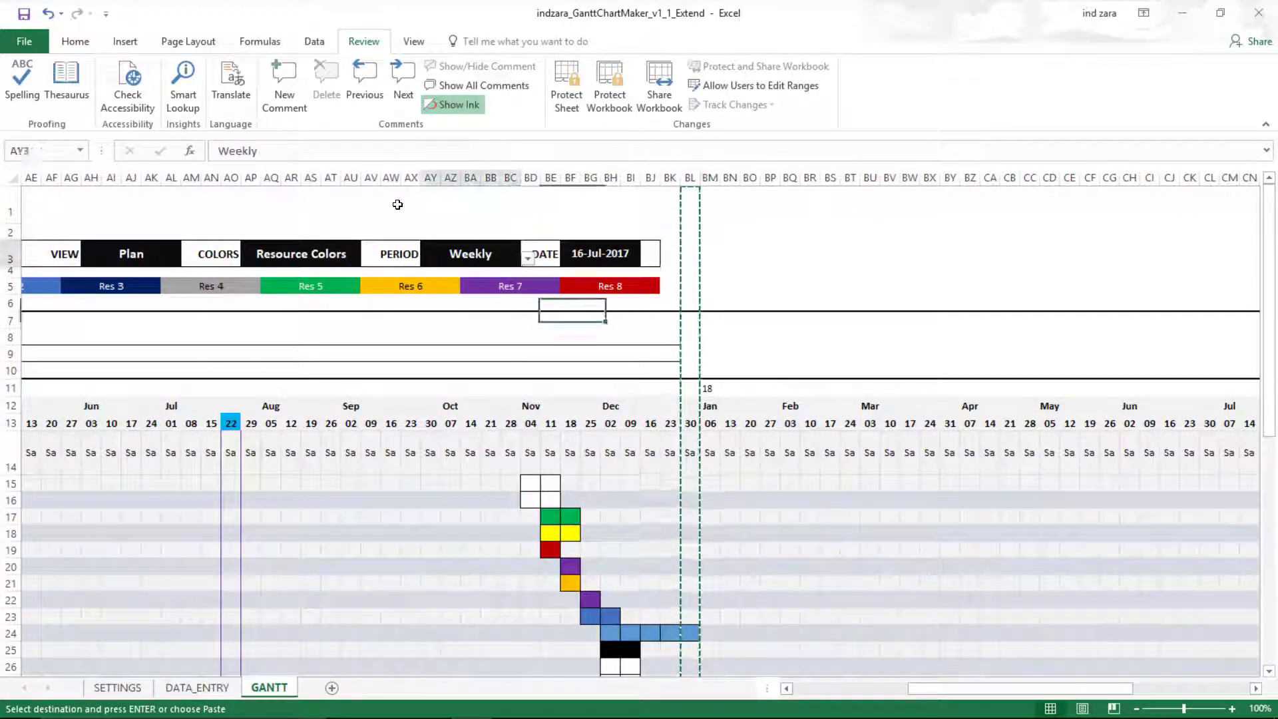
pyautogui.click(527, 258)
pyautogui.click(436, 305)
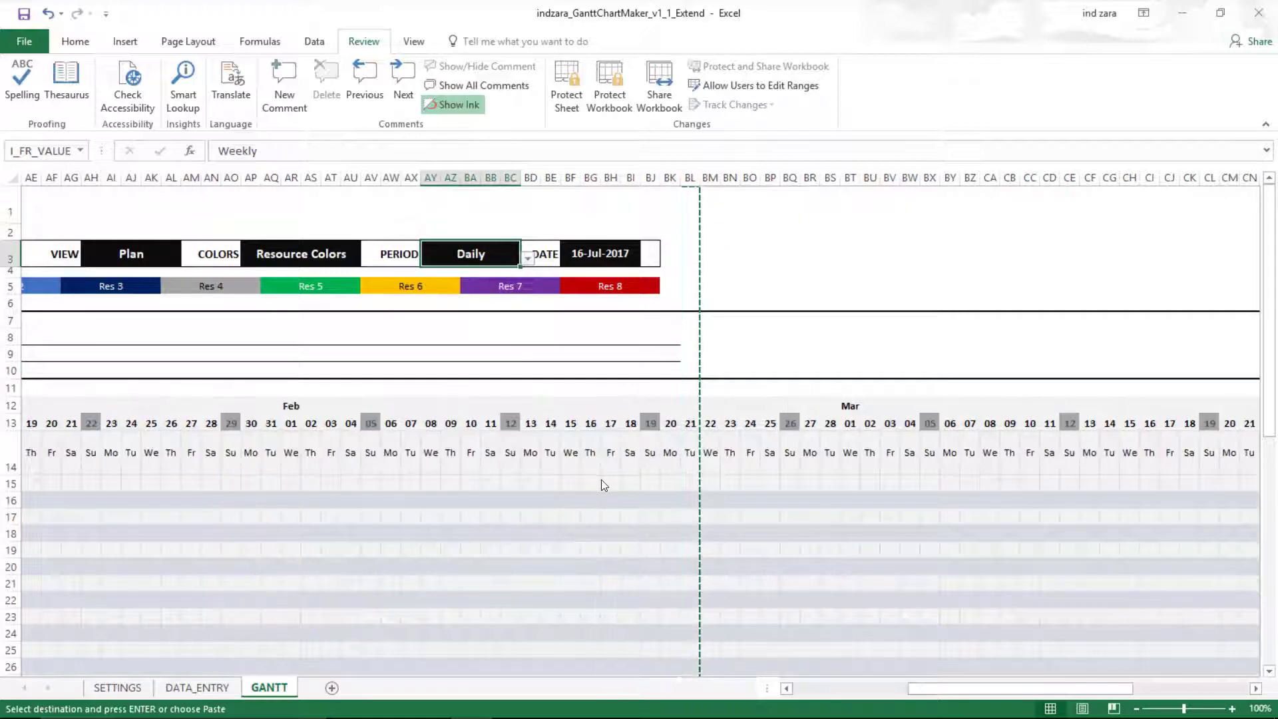
pyautogui.scroll(-6, 601, 480)
pyautogui.scroll(3, 601, 479)
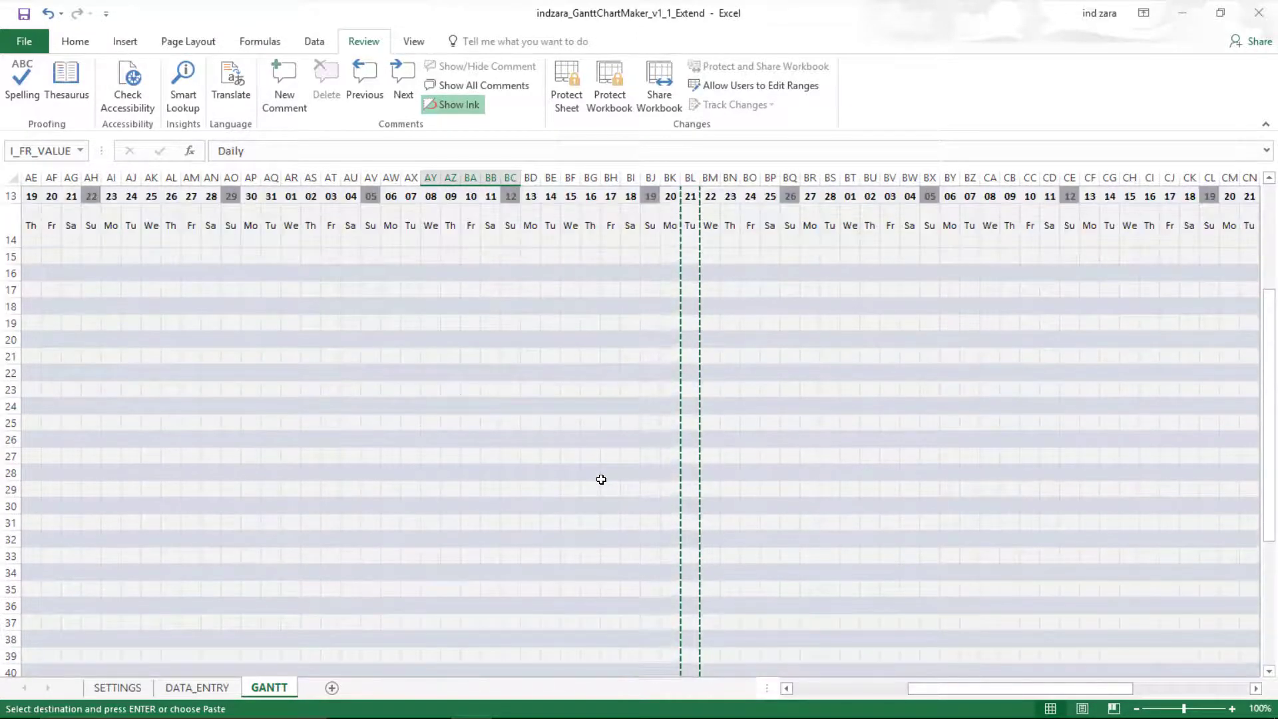
pyautogui.moveTo(1094, 692); pyautogui.dragTo(996, 698)
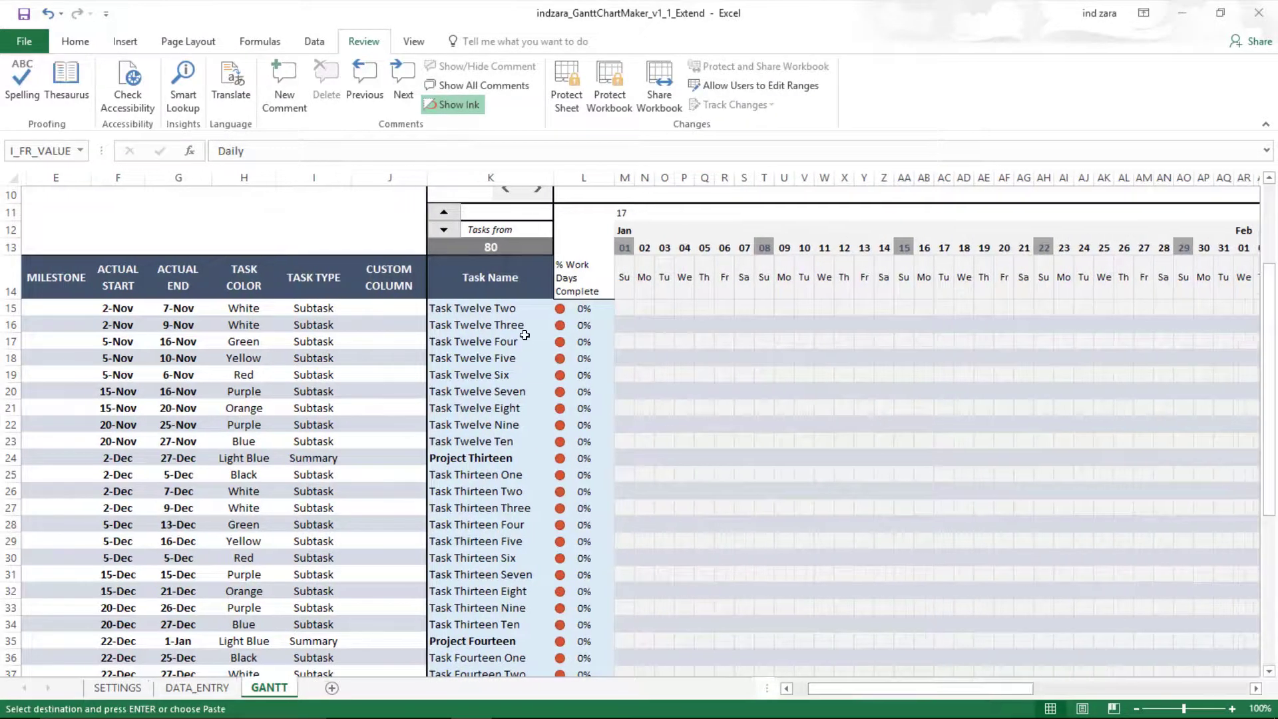
pyautogui.click(522, 241)
pyautogui.write('1')
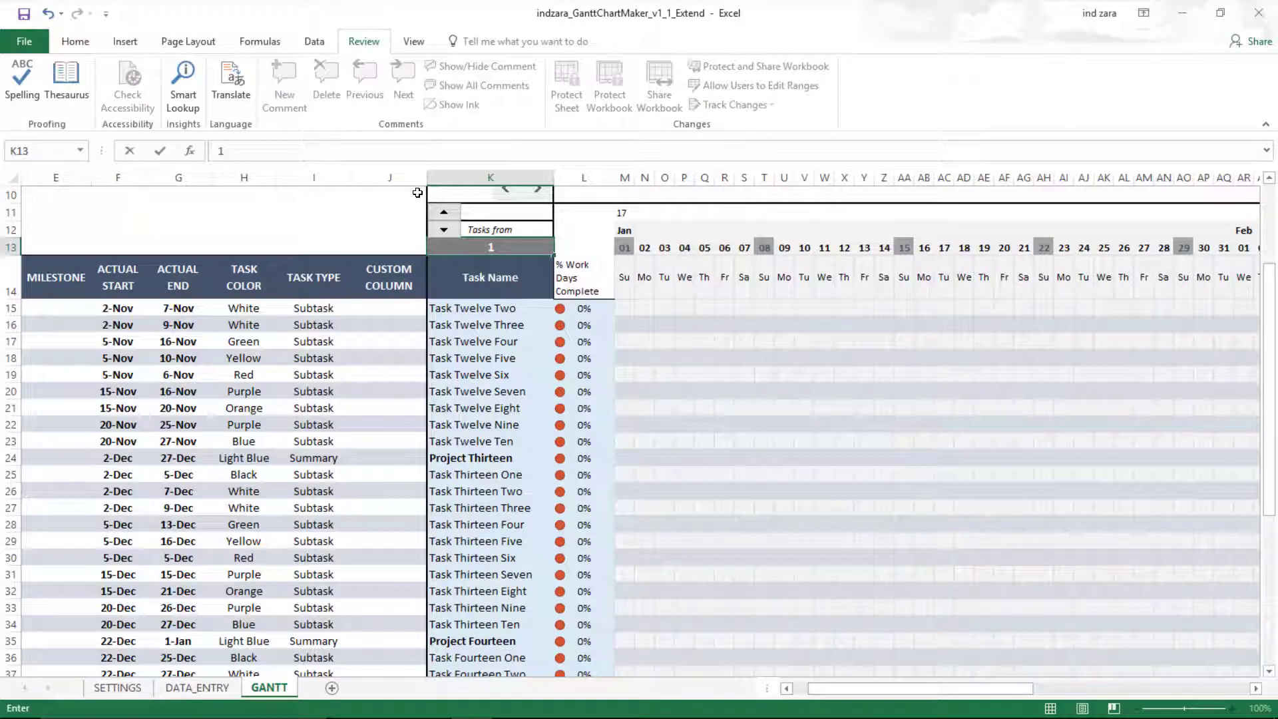
pyautogui.press('Return')
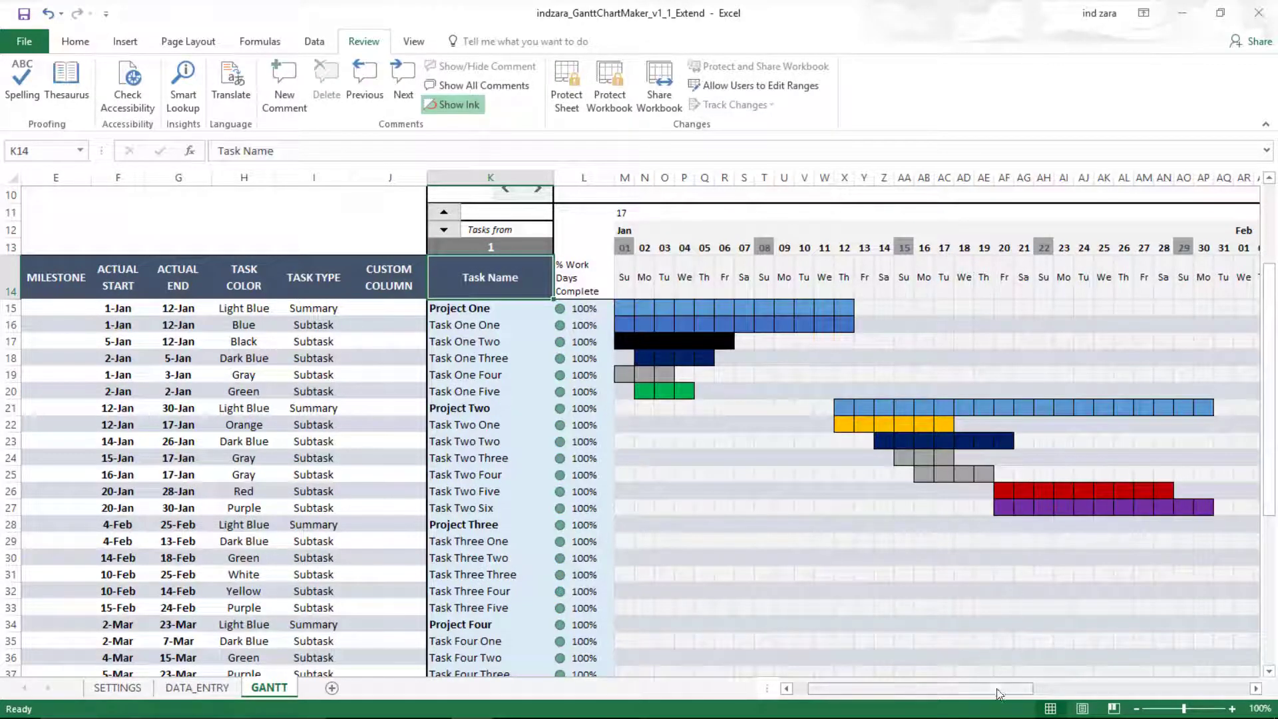
pyautogui.moveTo(996, 688); pyautogui.dragTo(1145, 688)
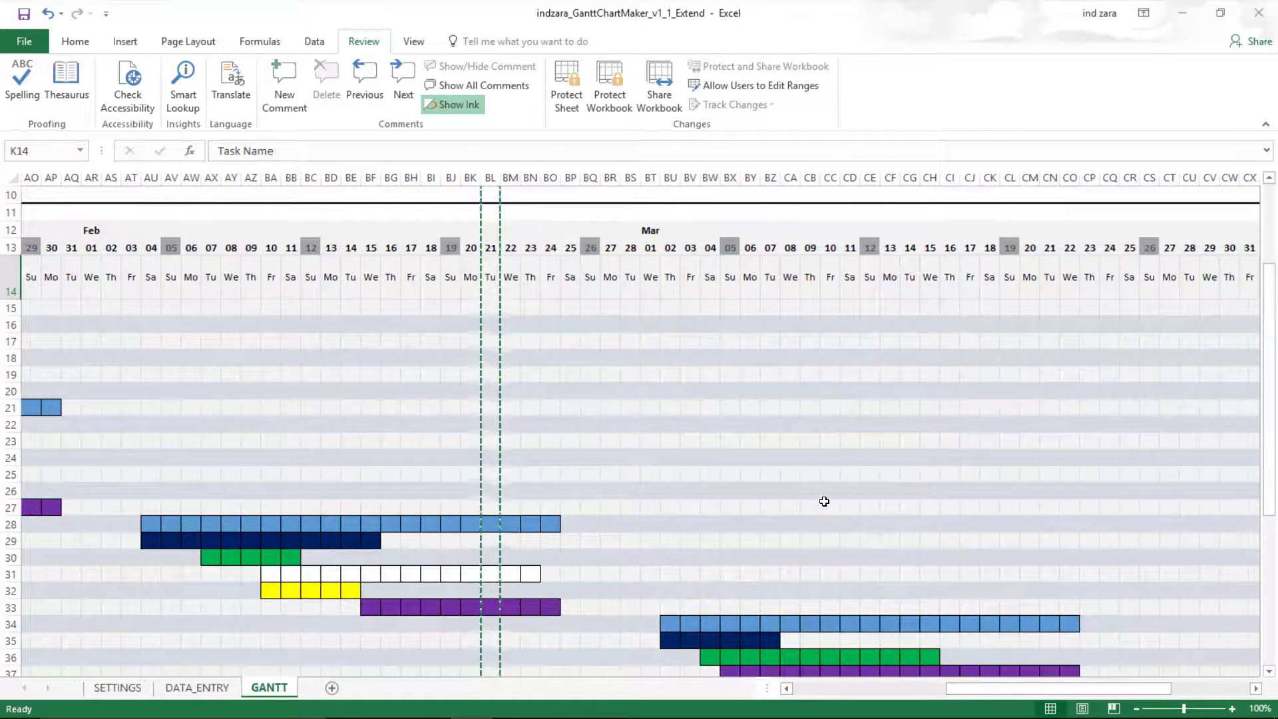
pyautogui.scroll(-4, 878, 532)
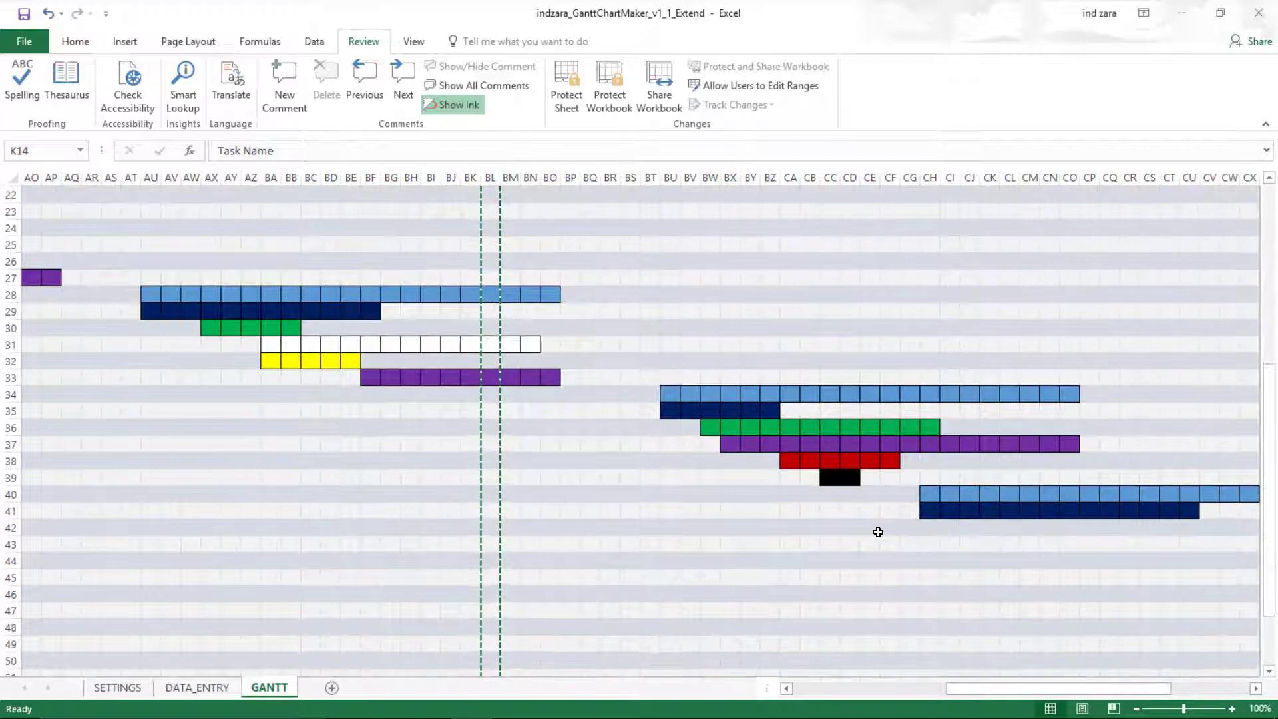
pyautogui.scroll(7, 878, 532)
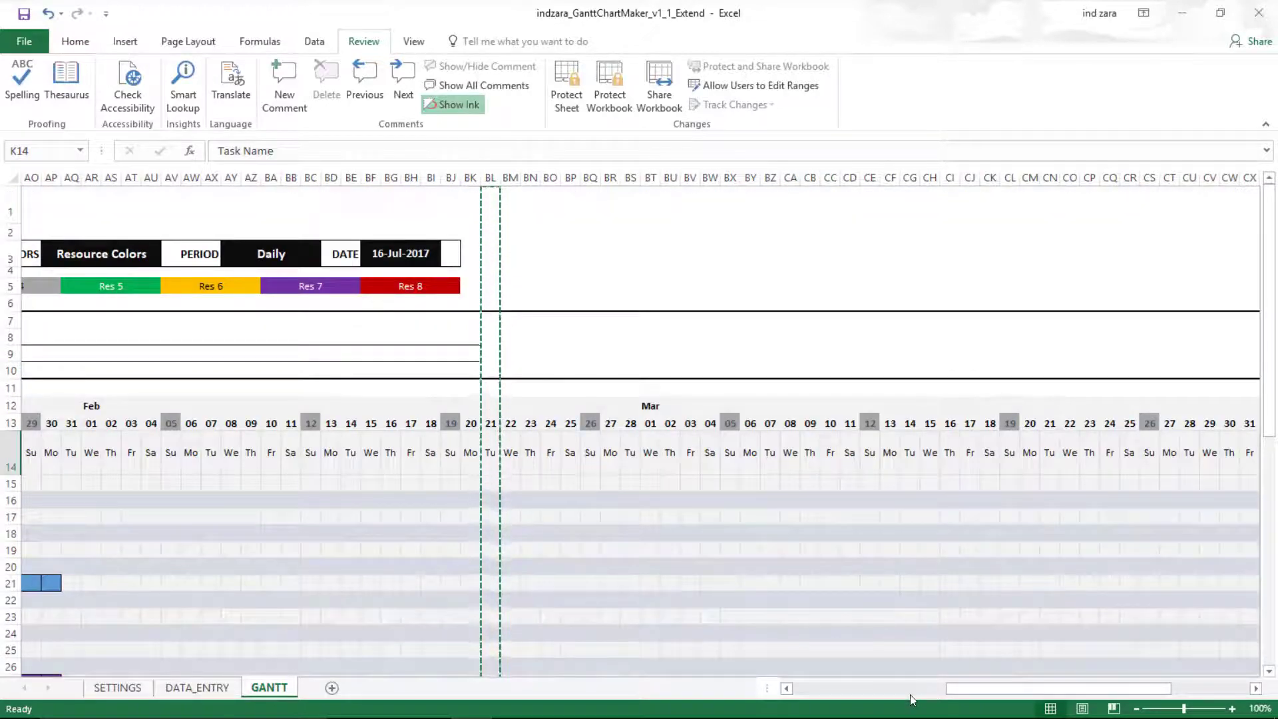
pyautogui.click(909, 689)
# - Copy task row 54 (Task Seven One) and select rows 55 to 94 as the destination
pyautogui.scroll(-3, 867, 413)
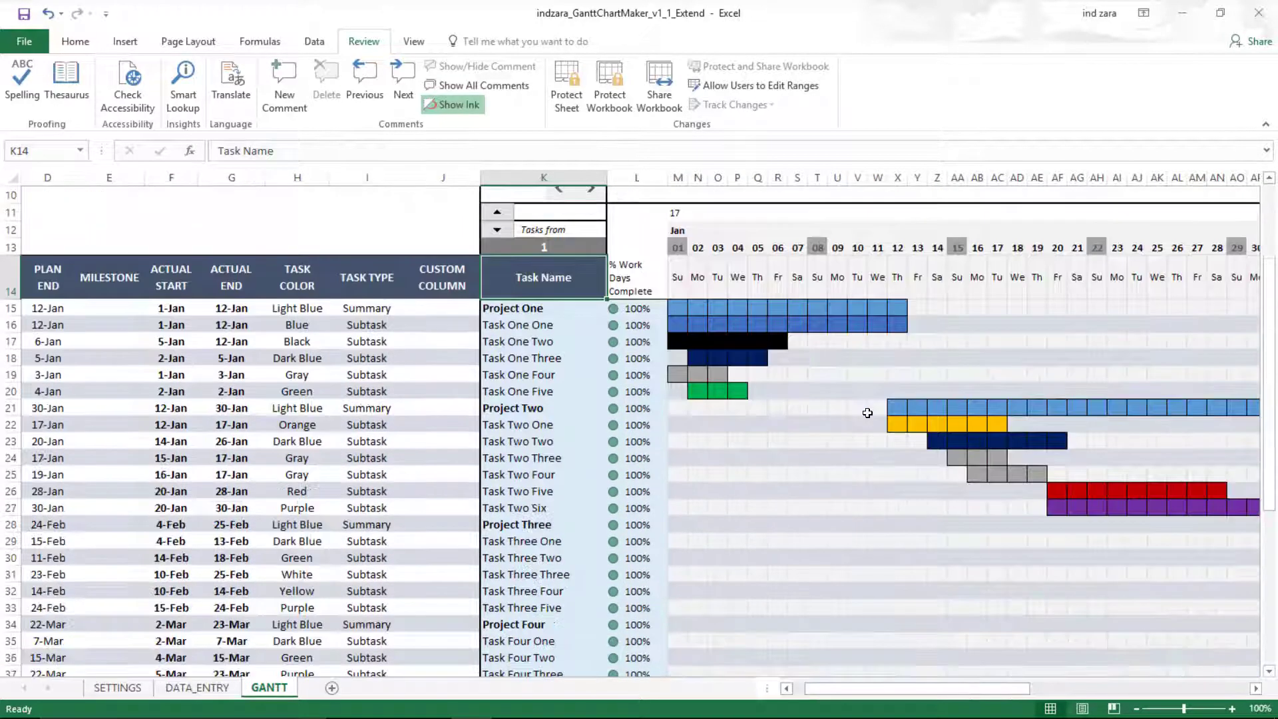
pyautogui.scroll(1, 867, 413)
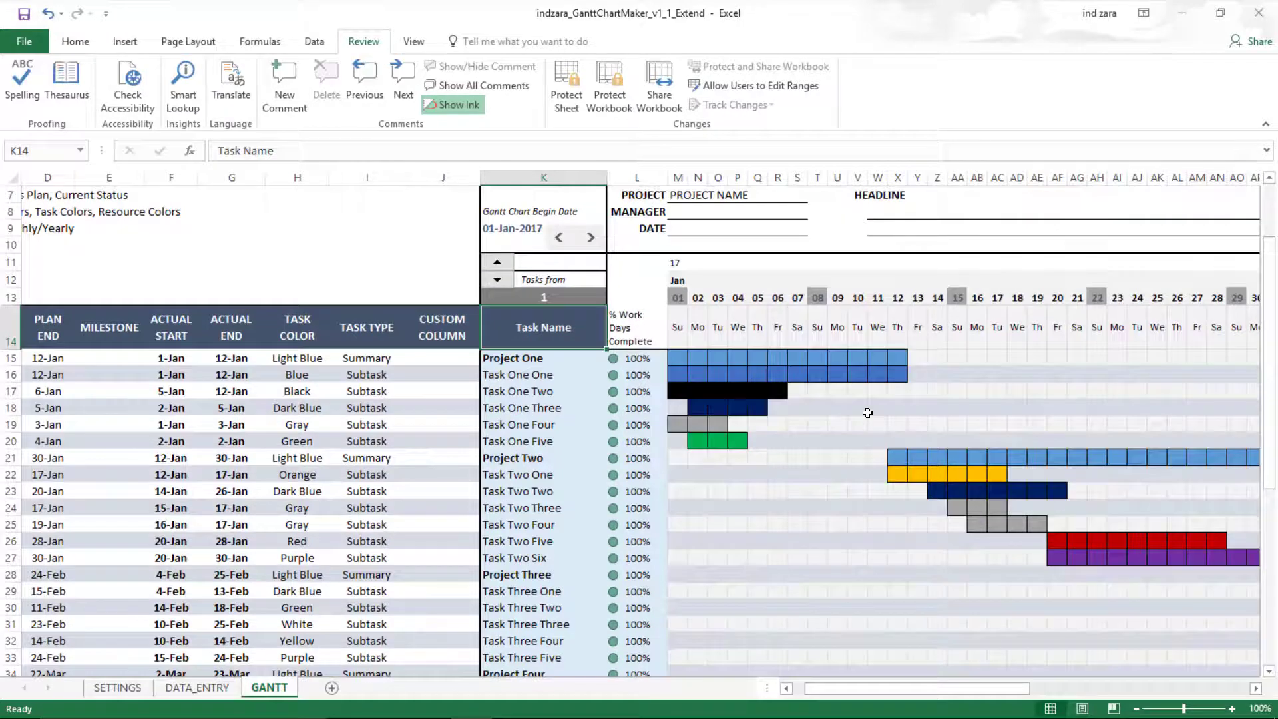
pyautogui.scroll(-2, 846, 408)
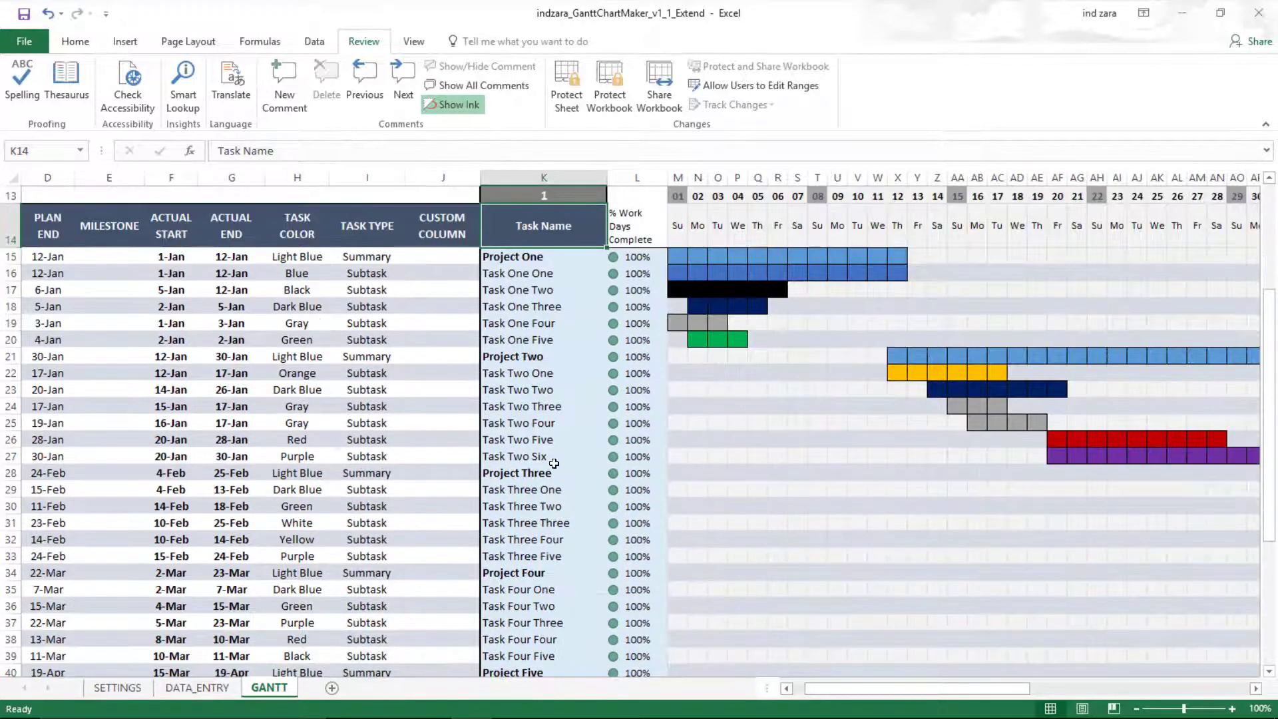
pyautogui.scroll(-2, 553, 464)
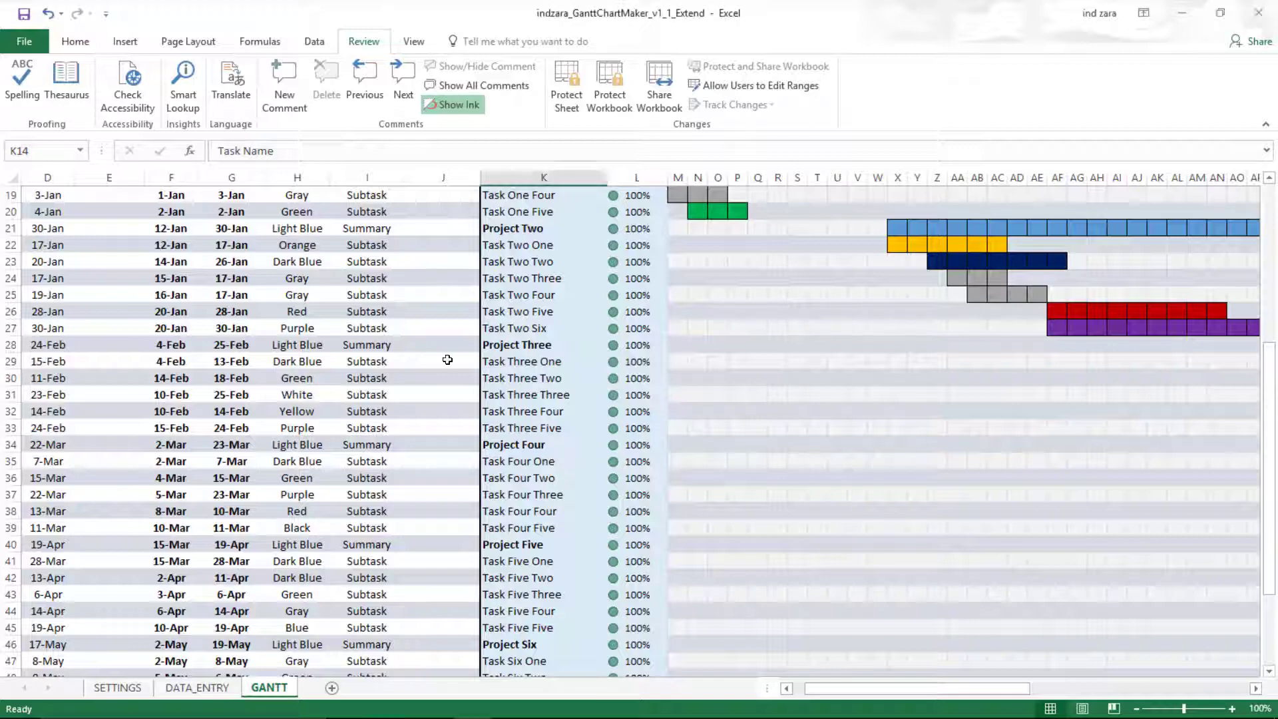
pyautogui.scroll(-7, 559, 453)
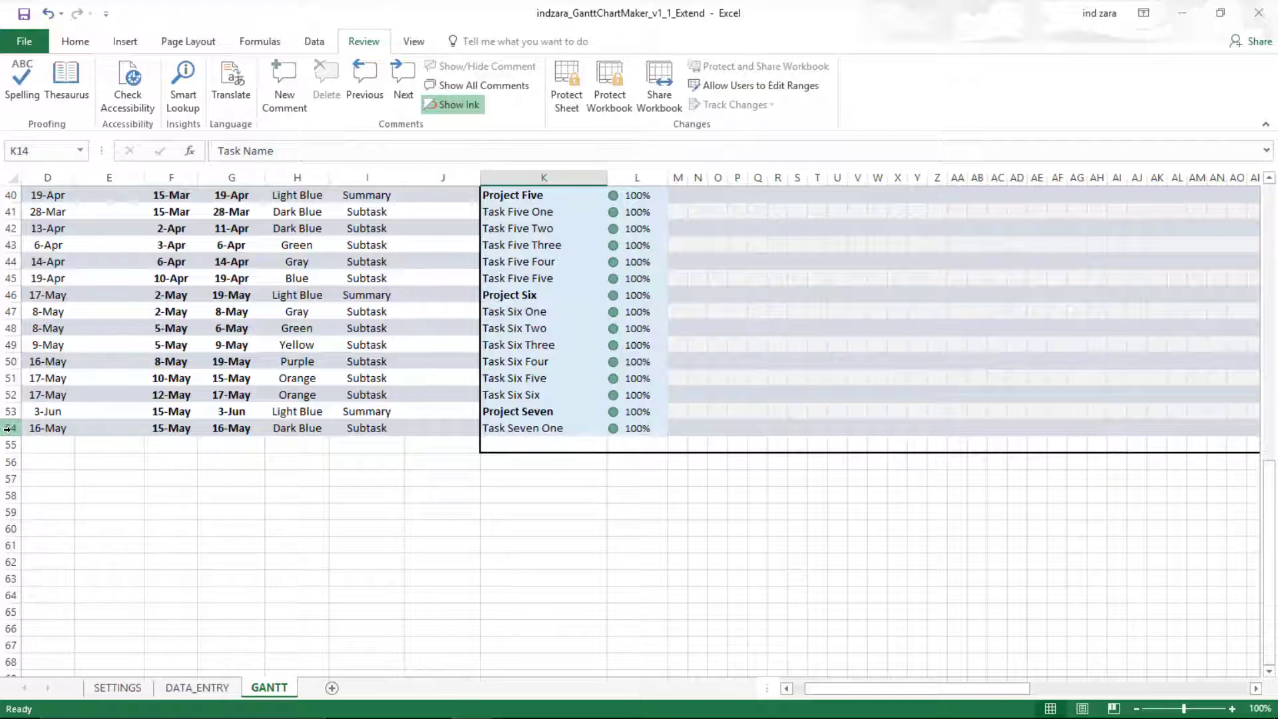
pyautogui.rightClick(11, 428)
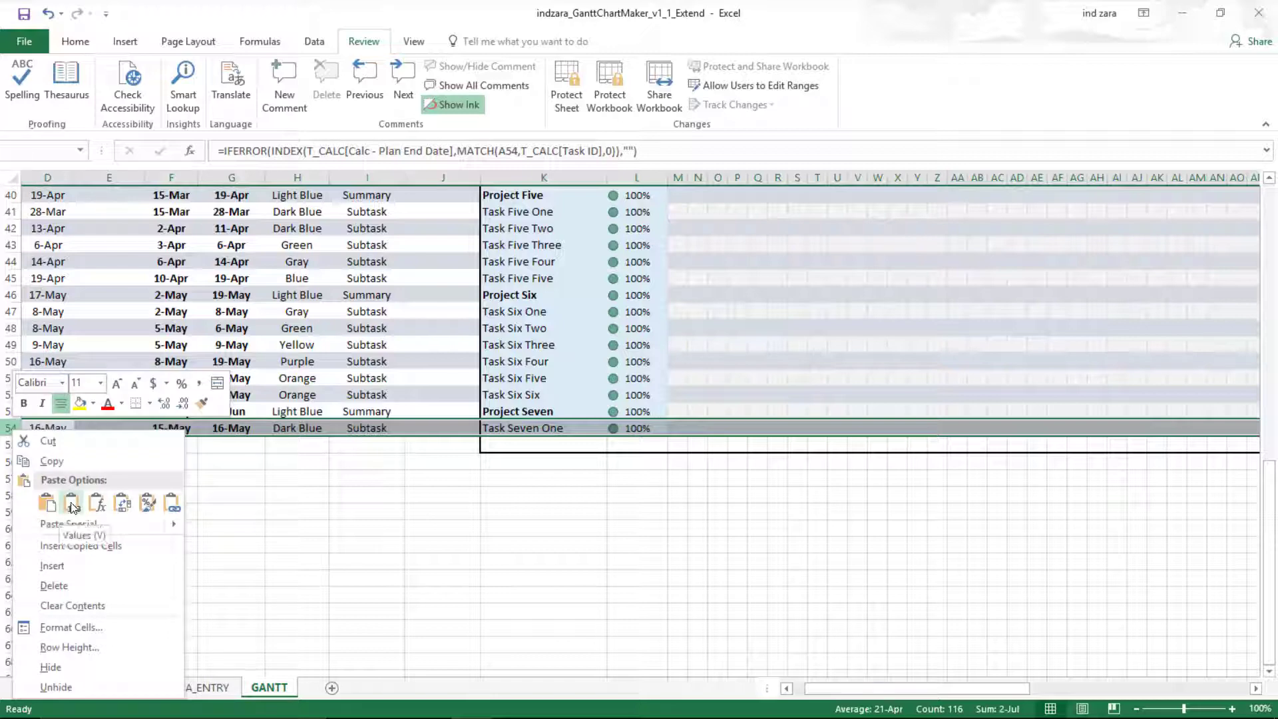
pyautogui.click(50, 460)
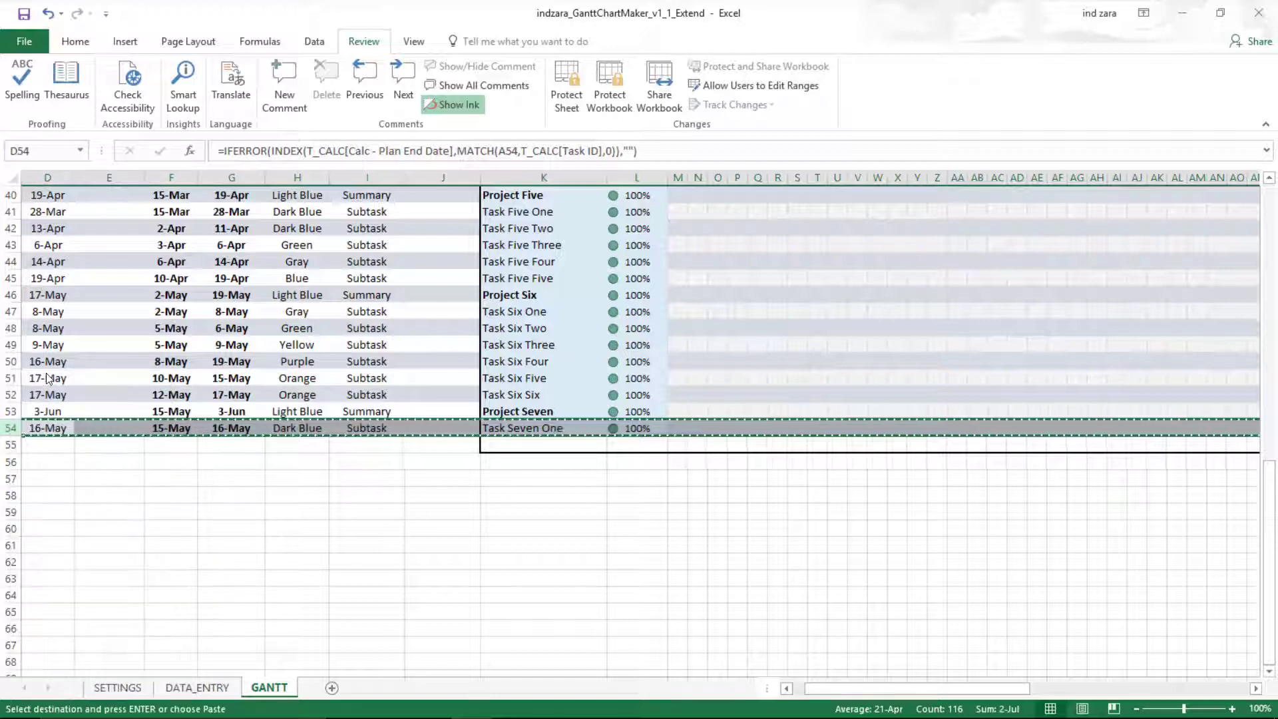
pyautogui.click(10, 444)
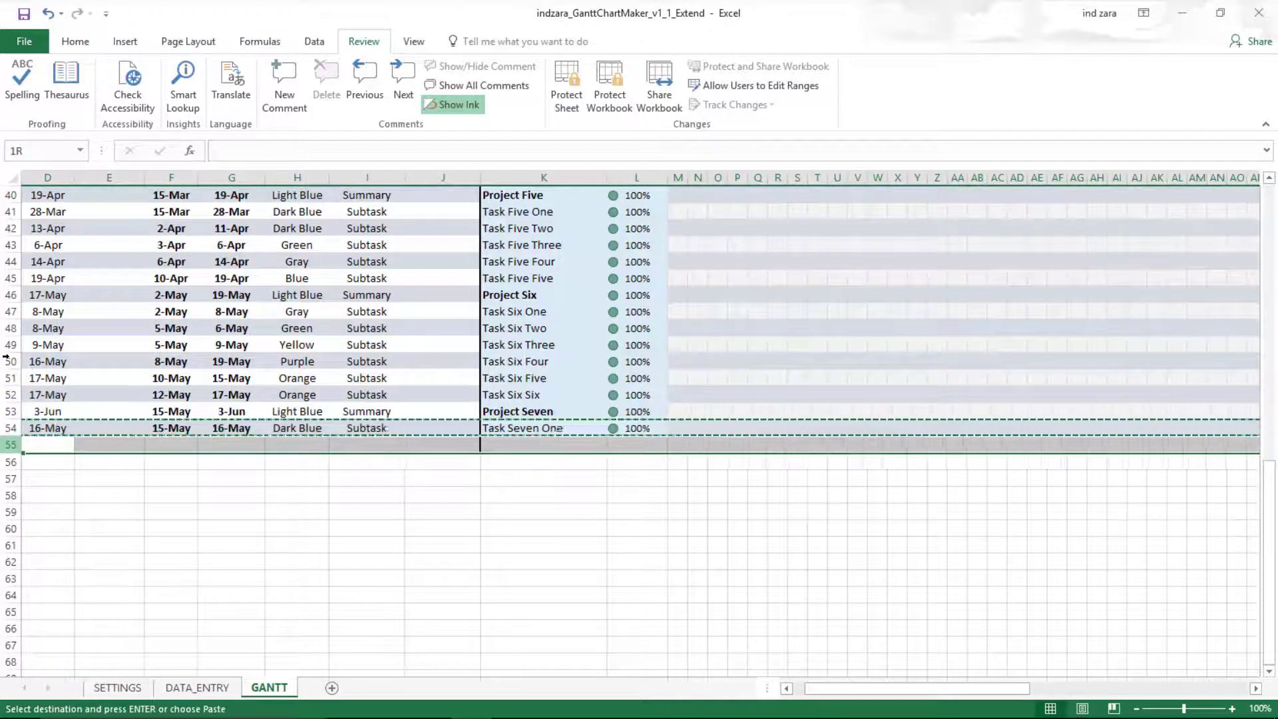
pyautogui.moveTo(12, 446); pyautogui.dragTo(28, 608)
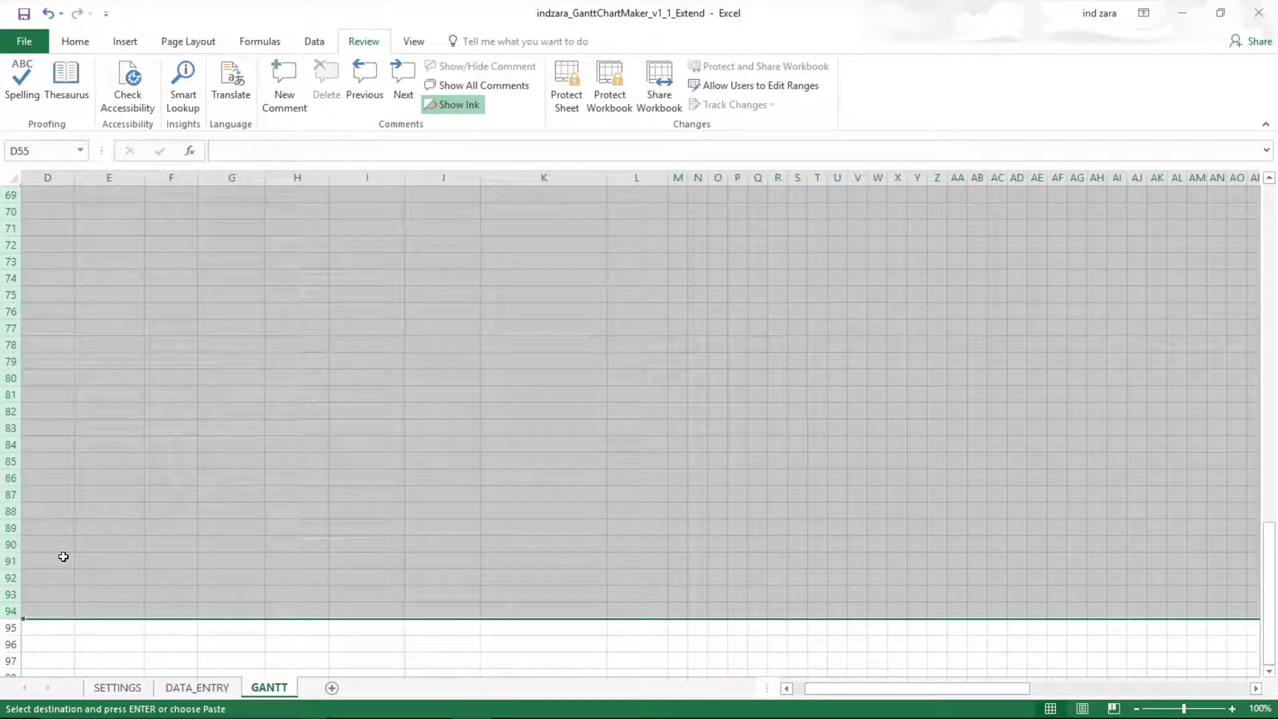
# - Insert copies of row 54 into rows 55–94, adding Task Seven Two through Task Twelve Two
pyautogui.rightClick(33, 477)
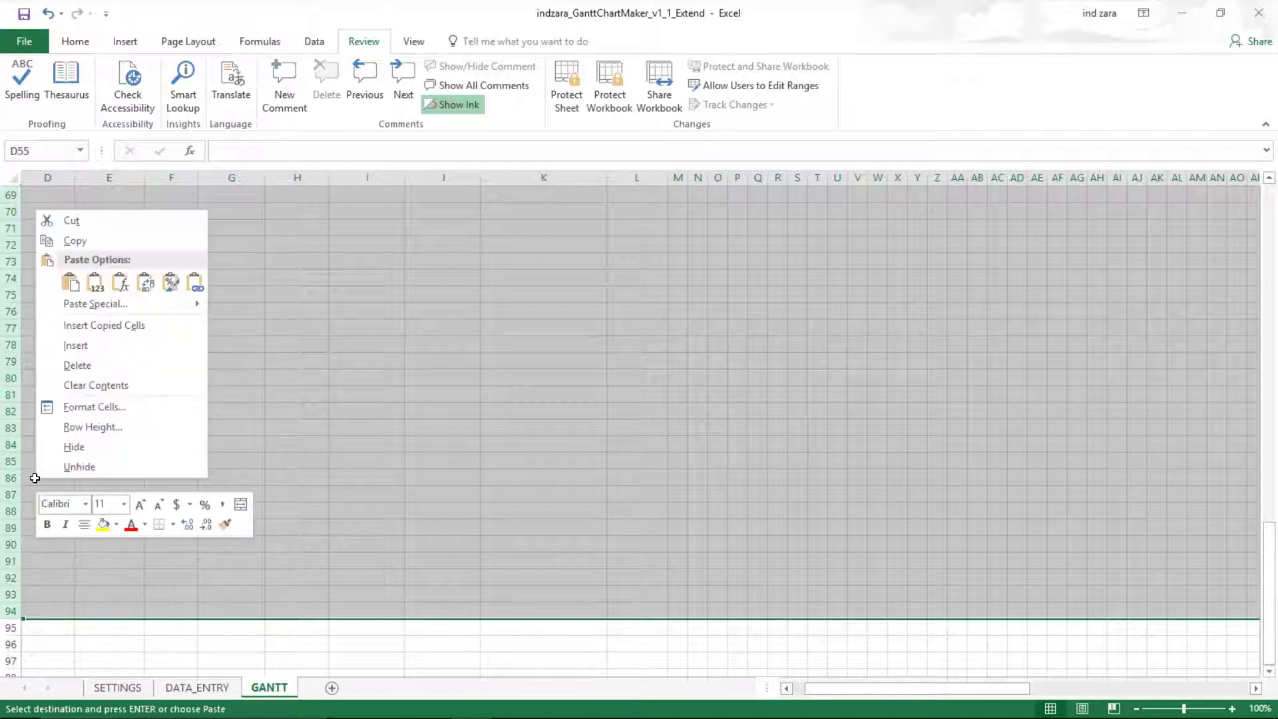
pyautogui.click(106, 325)
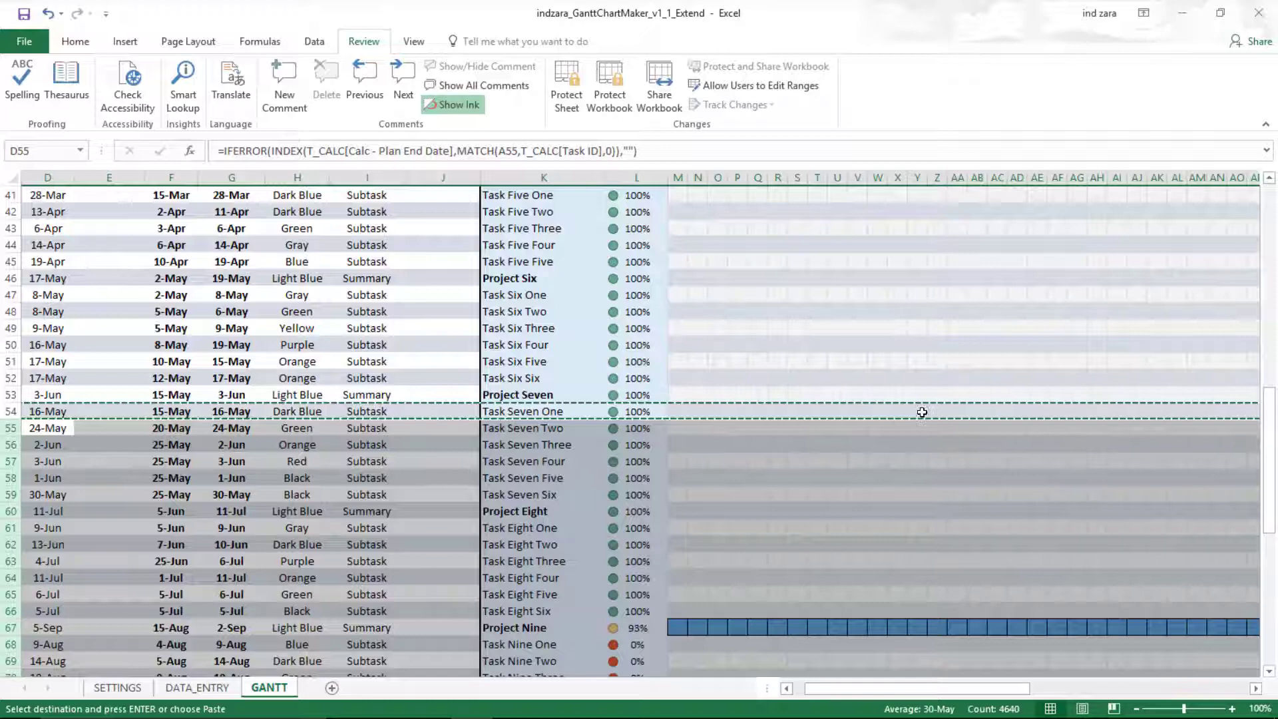
pyautogui.scroll(-3, 854, 513)
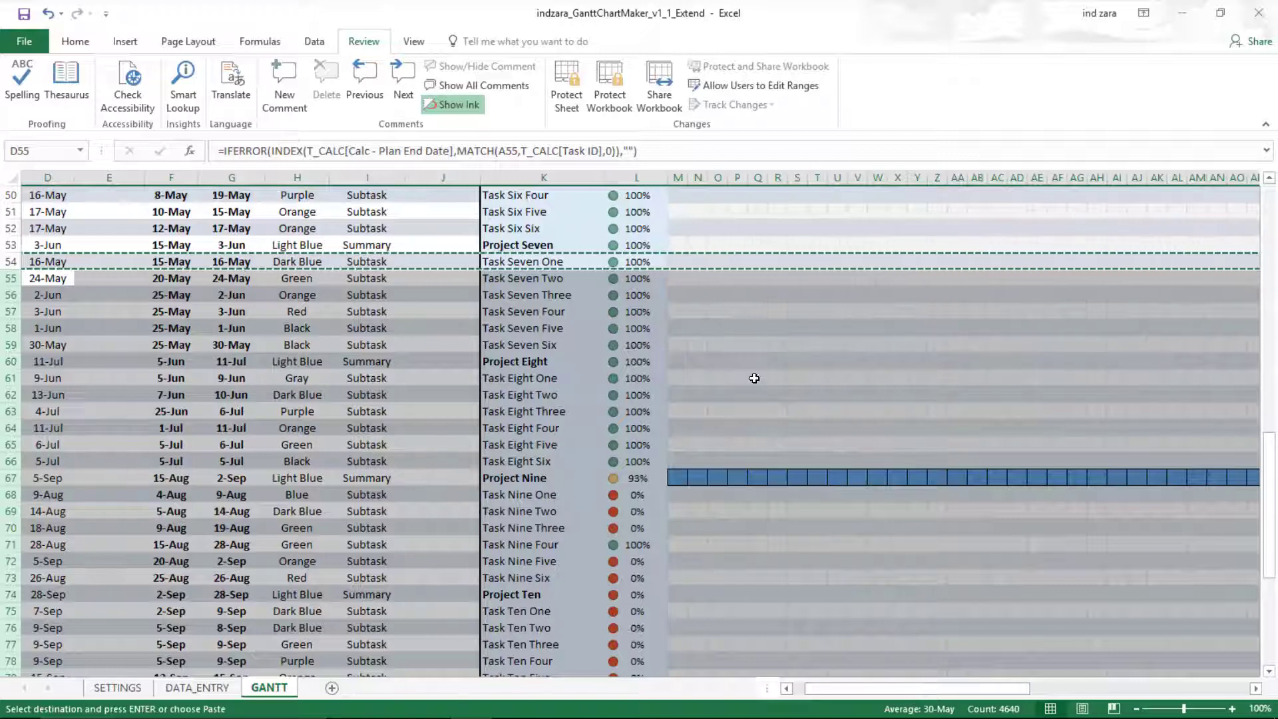
pyautogui.scroll(-9, 754, 378)
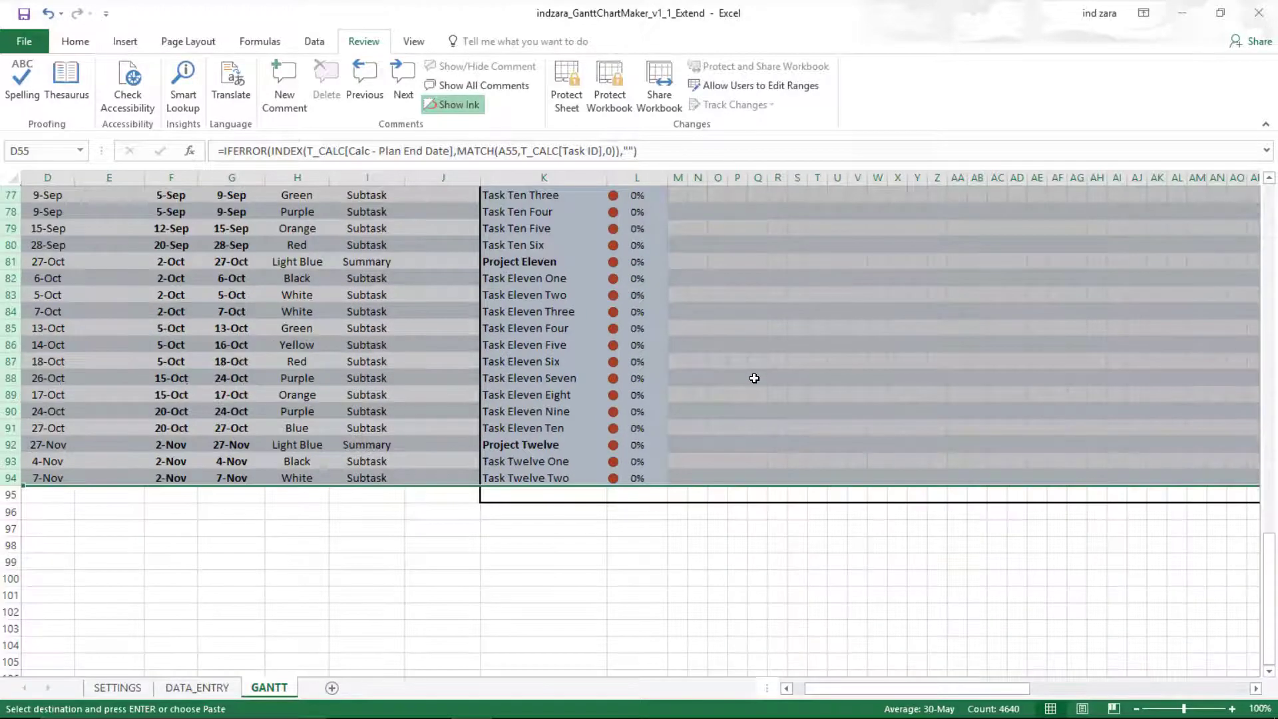
pyautogui.scroll(13, 755, 378)
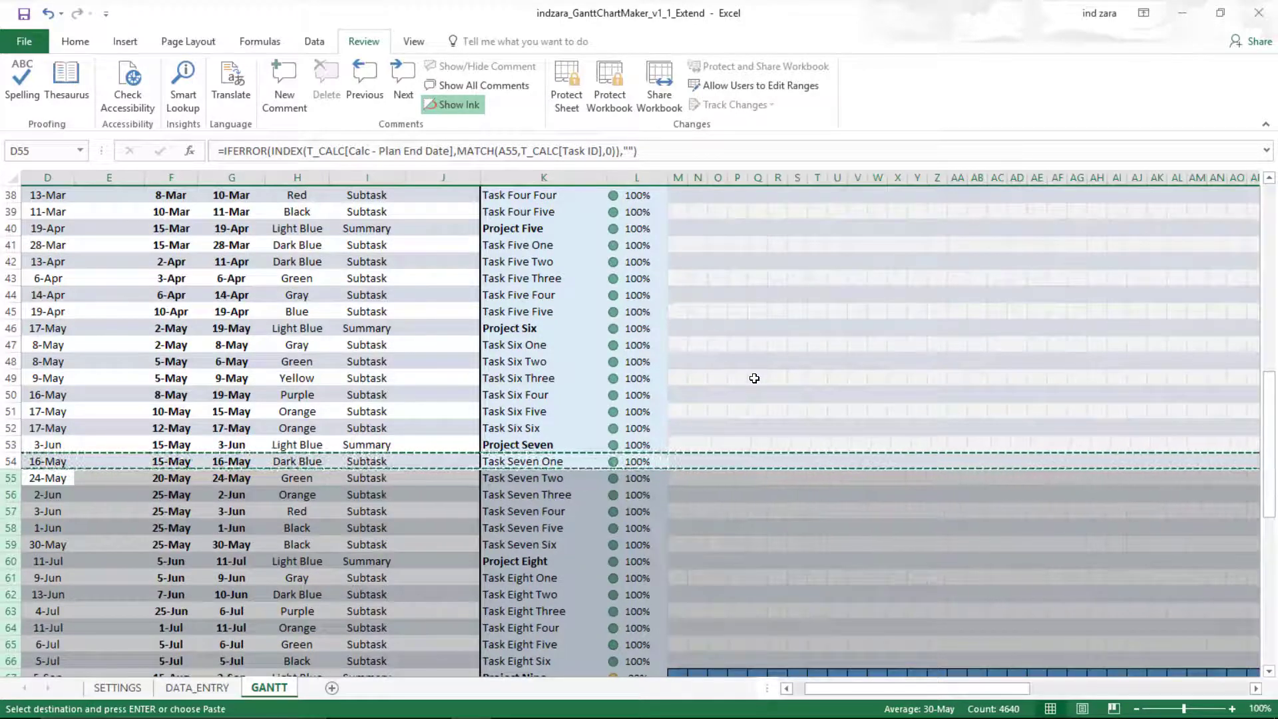
pyautogui.scroll(-5, 755, 378)
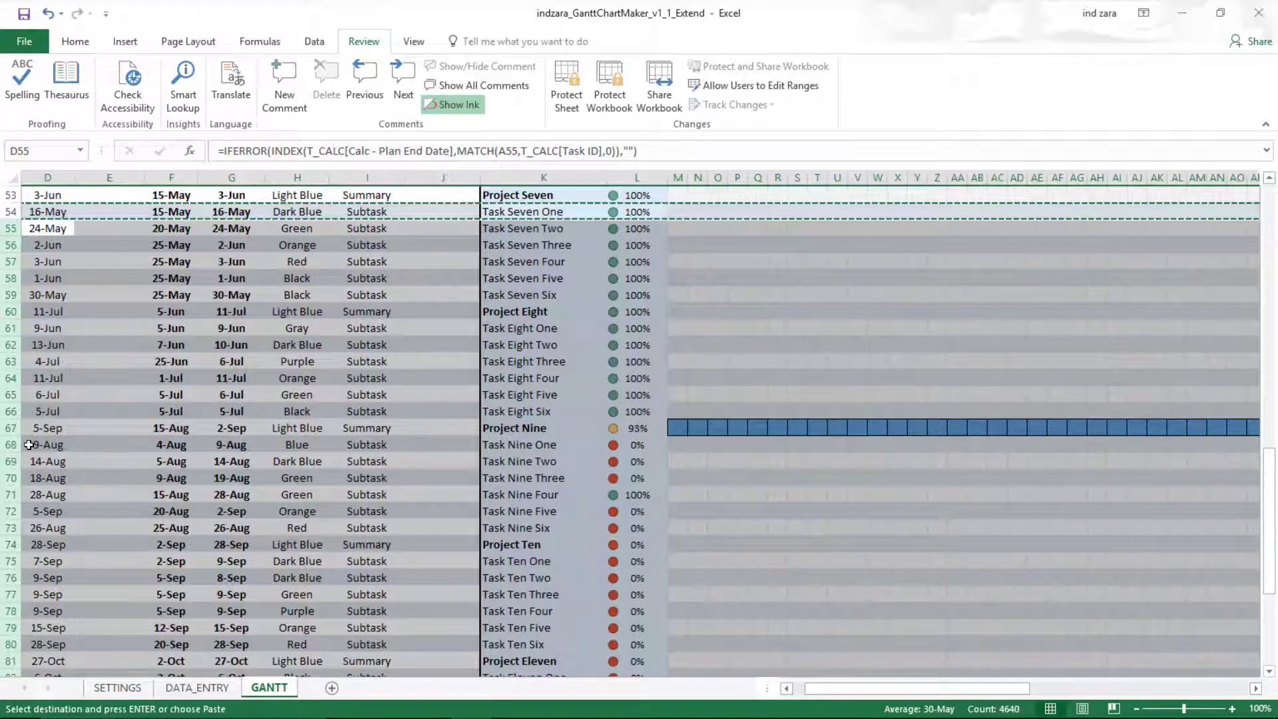
# - Set the starting task number in cell K13 to 34
pyautogui.scroll(8, 619, 406)
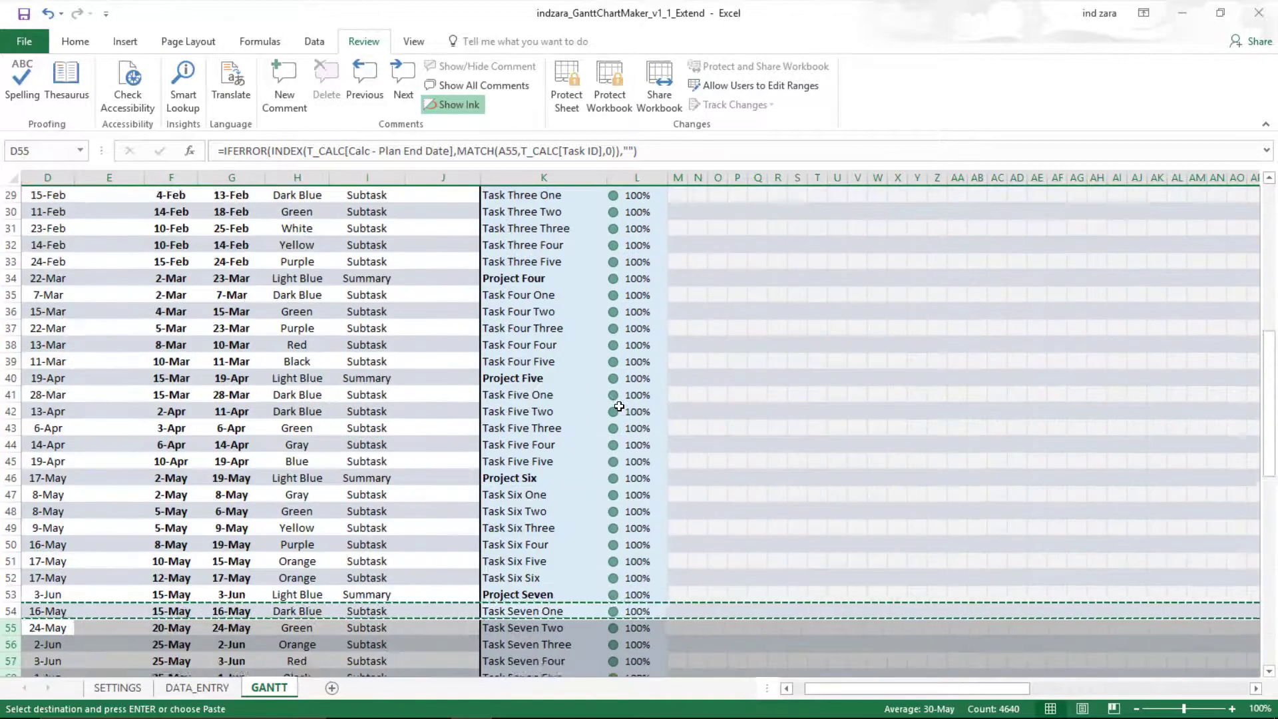
pyautogui.scroll(8, 619, 406)
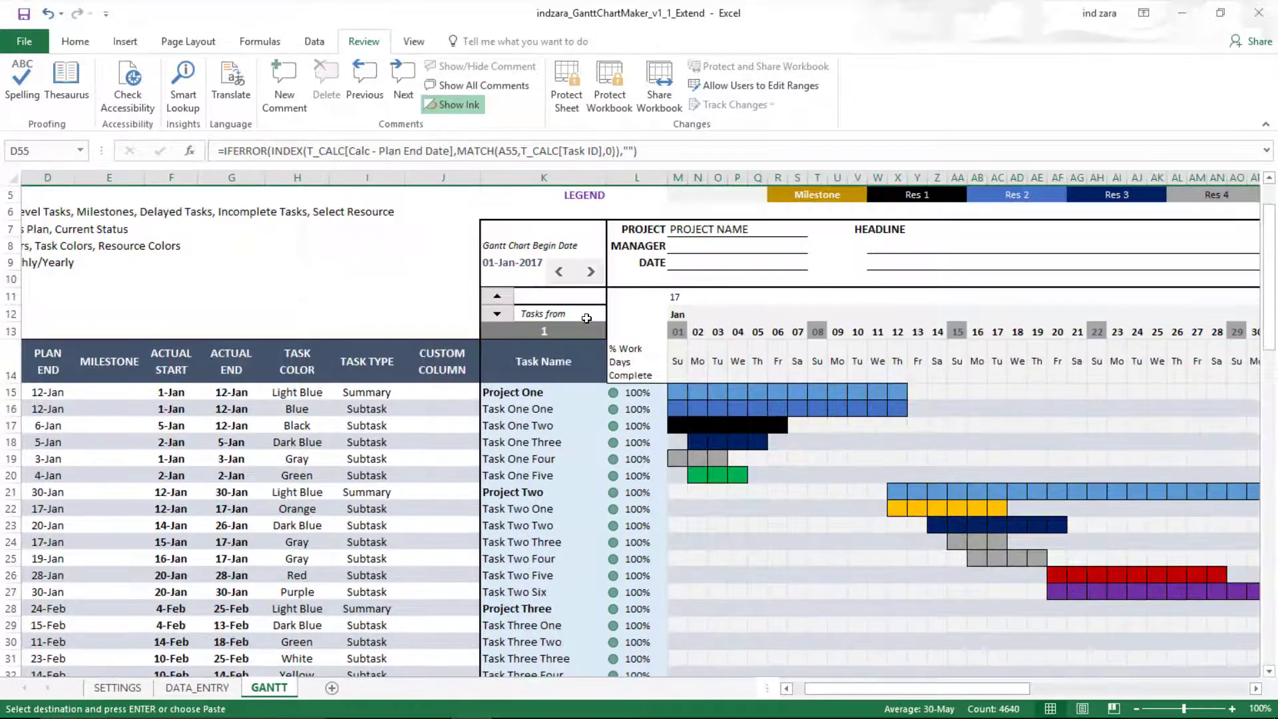
pyautogui.click(583, 331)
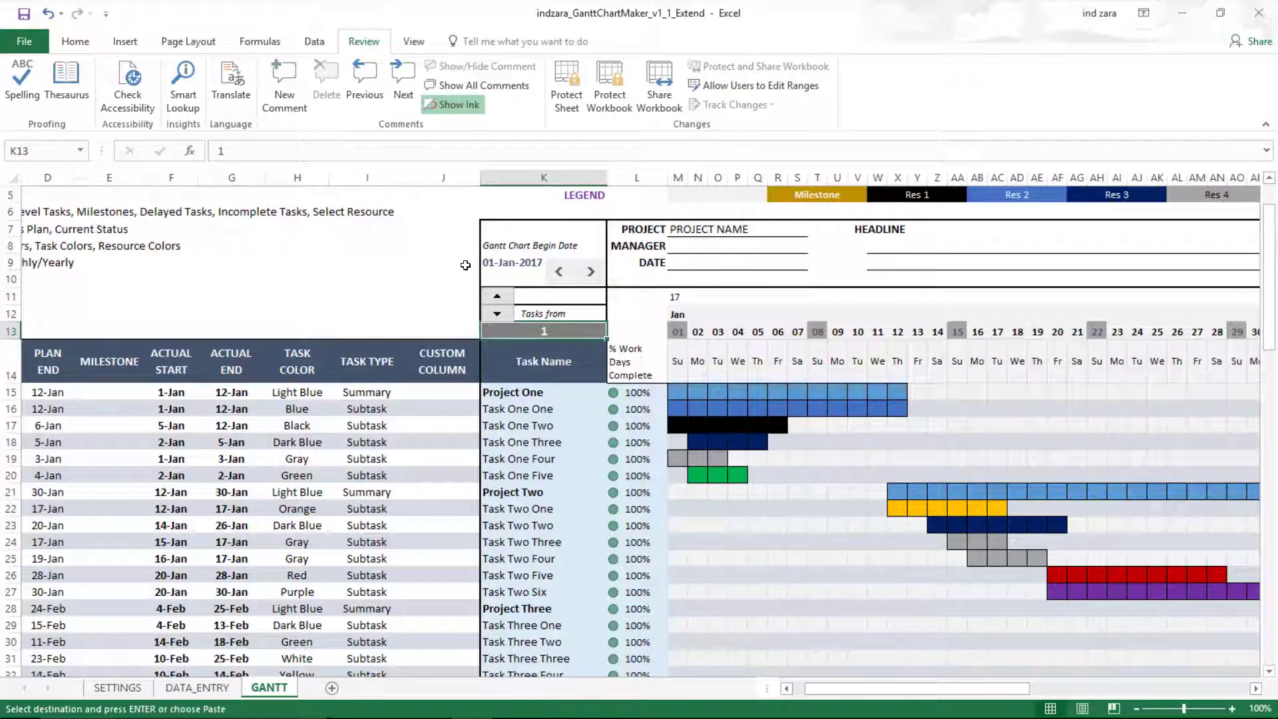
pyautogui.write('34')
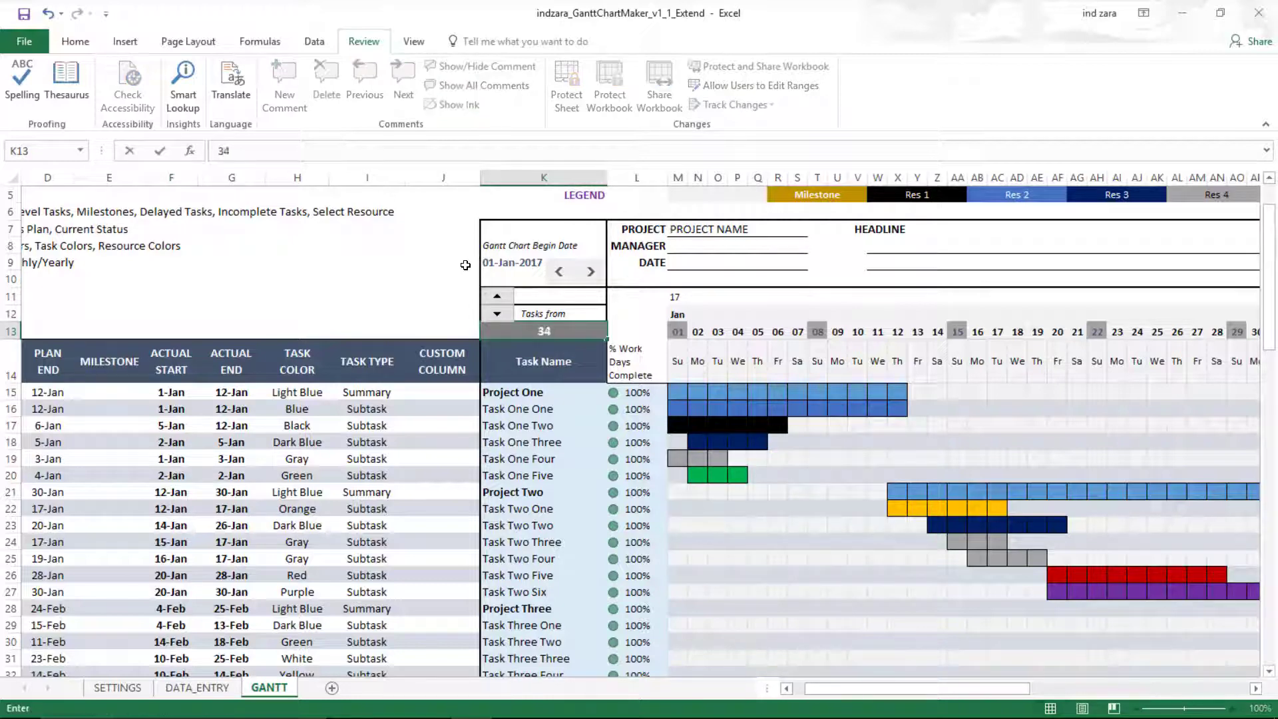
pyautogui.press('Return')
# - Check the task-name formula in K91 and the last DATA_ENTRY task in A120, then return to GANTT's top
pyautogui.scroll(-8, 595, 422)
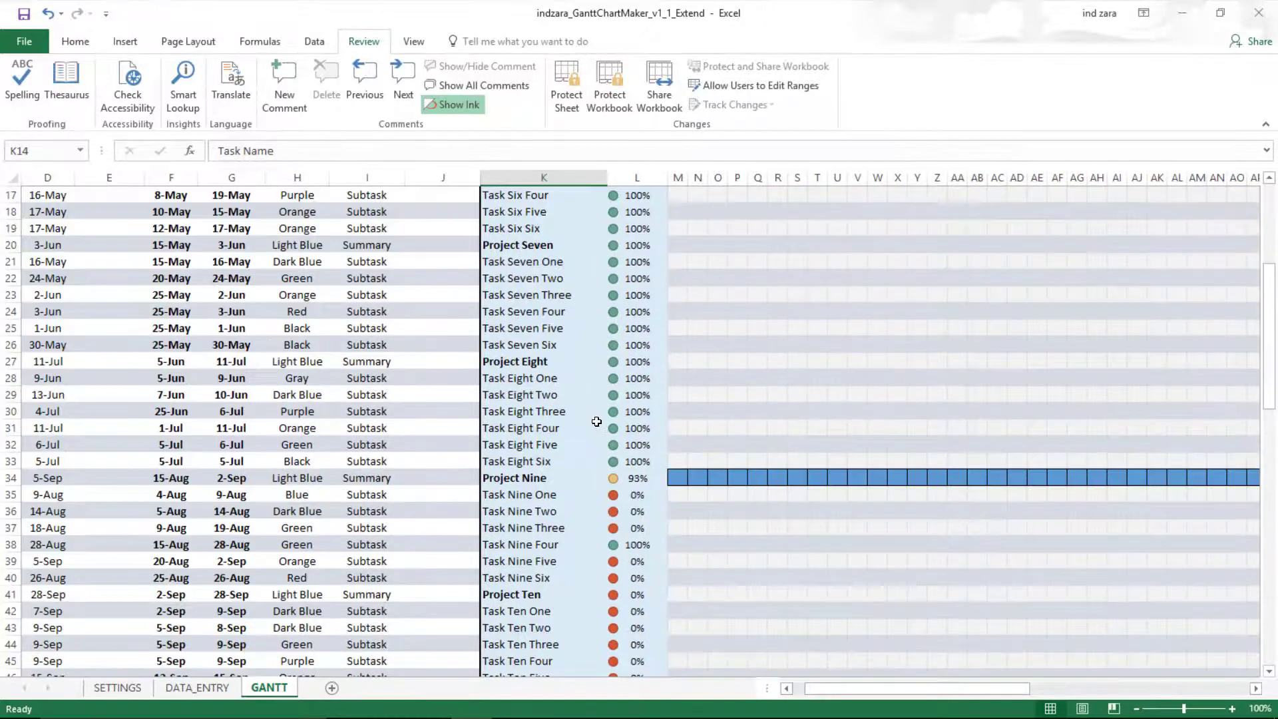
pyautogui.scroll(-16, 596, 422)
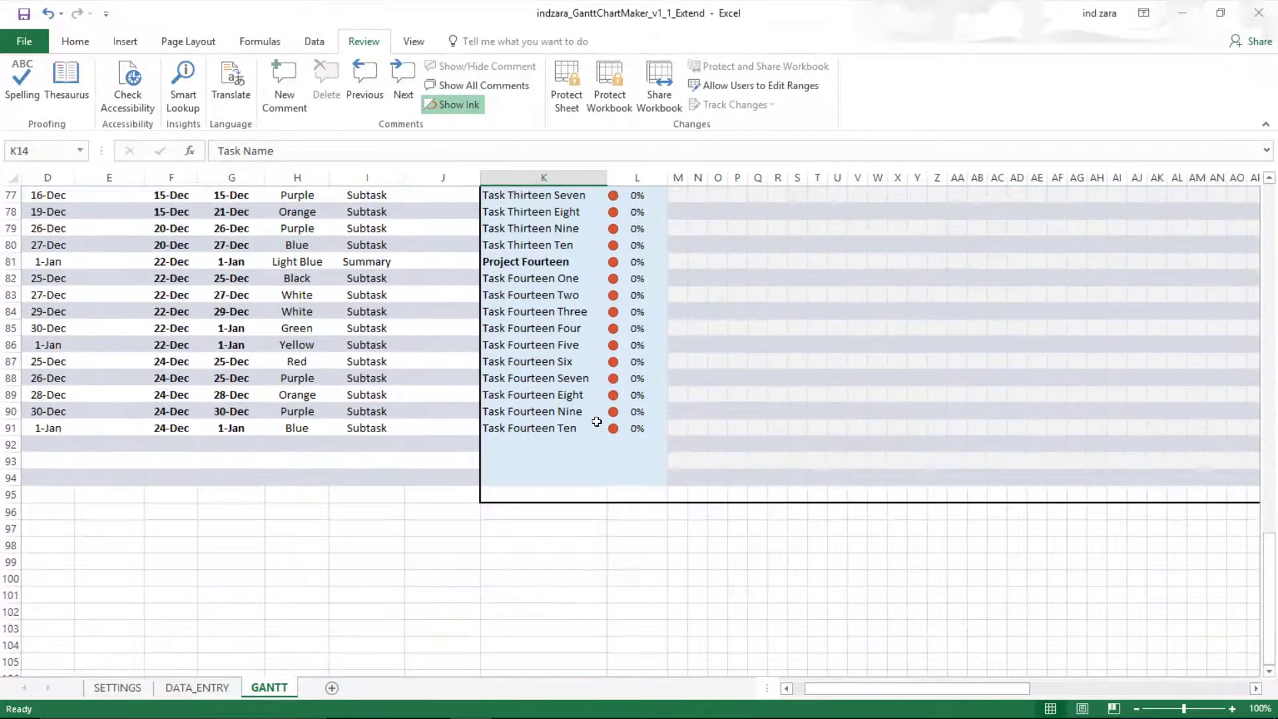
pyautogui.click(563, 428)
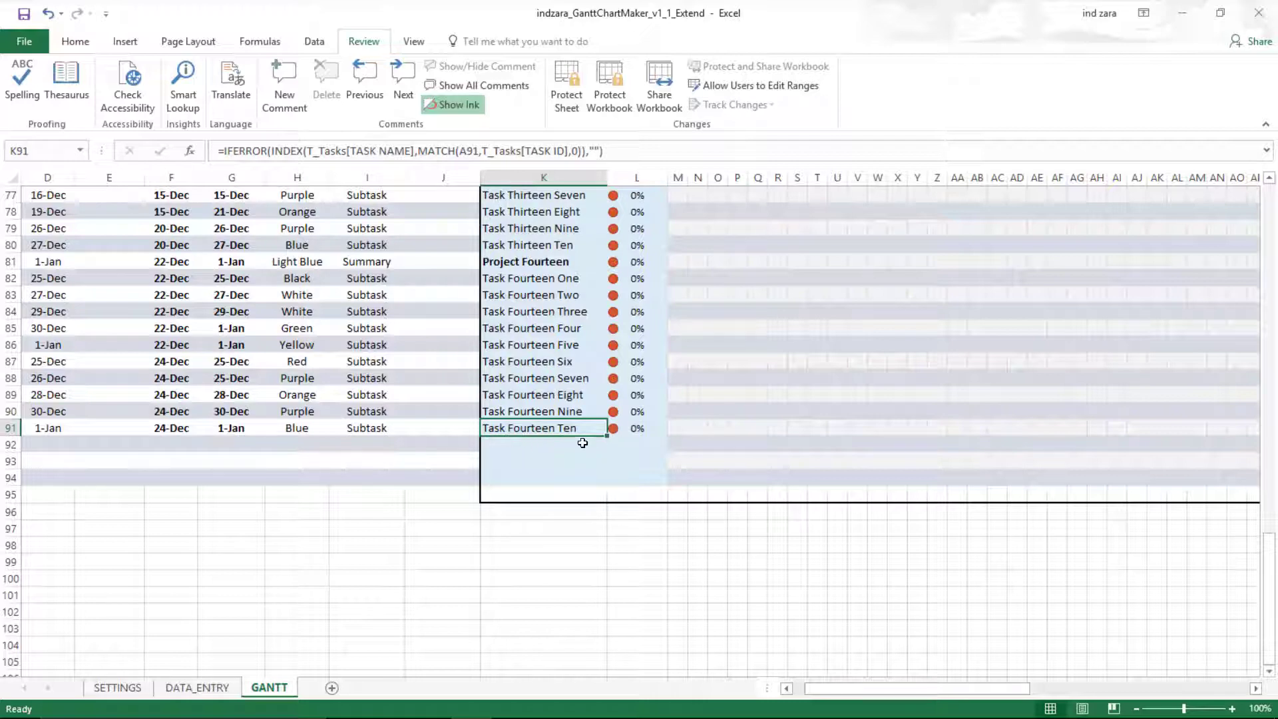
pyautogui.click(197, 687)
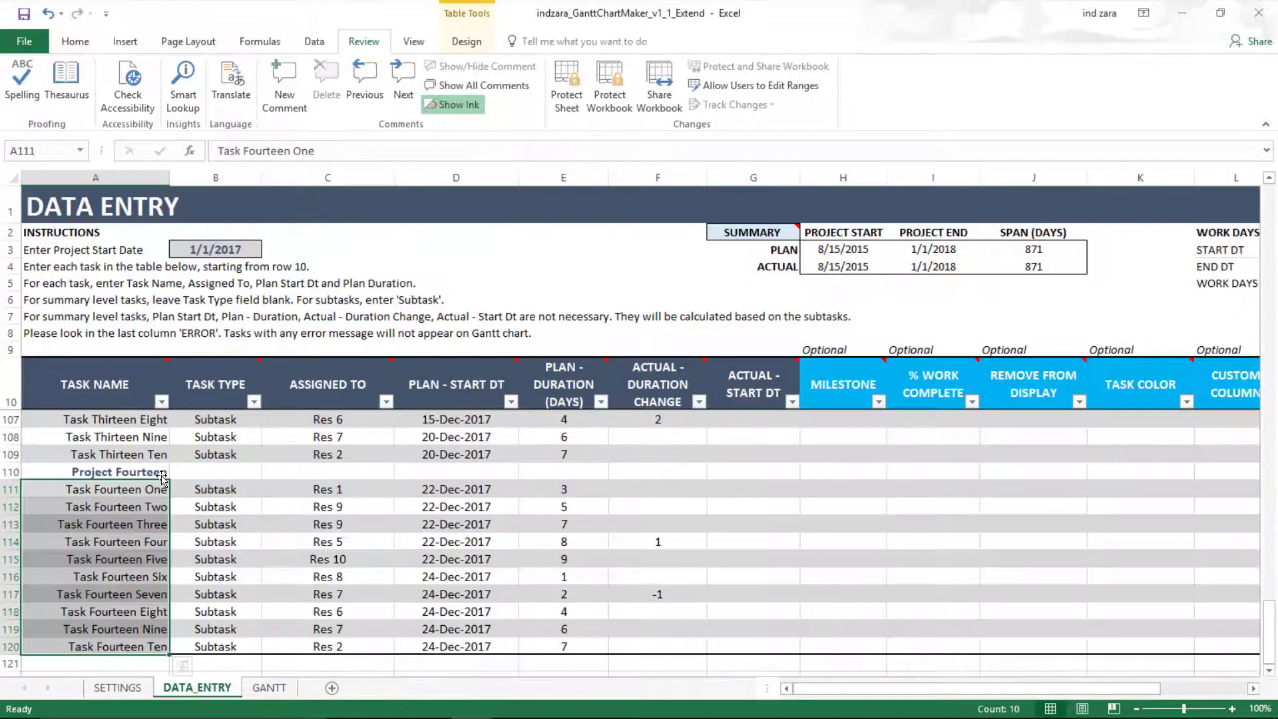
pyautogui.scroll(-3, 162, 478)
pyautogui.click(138, 490)
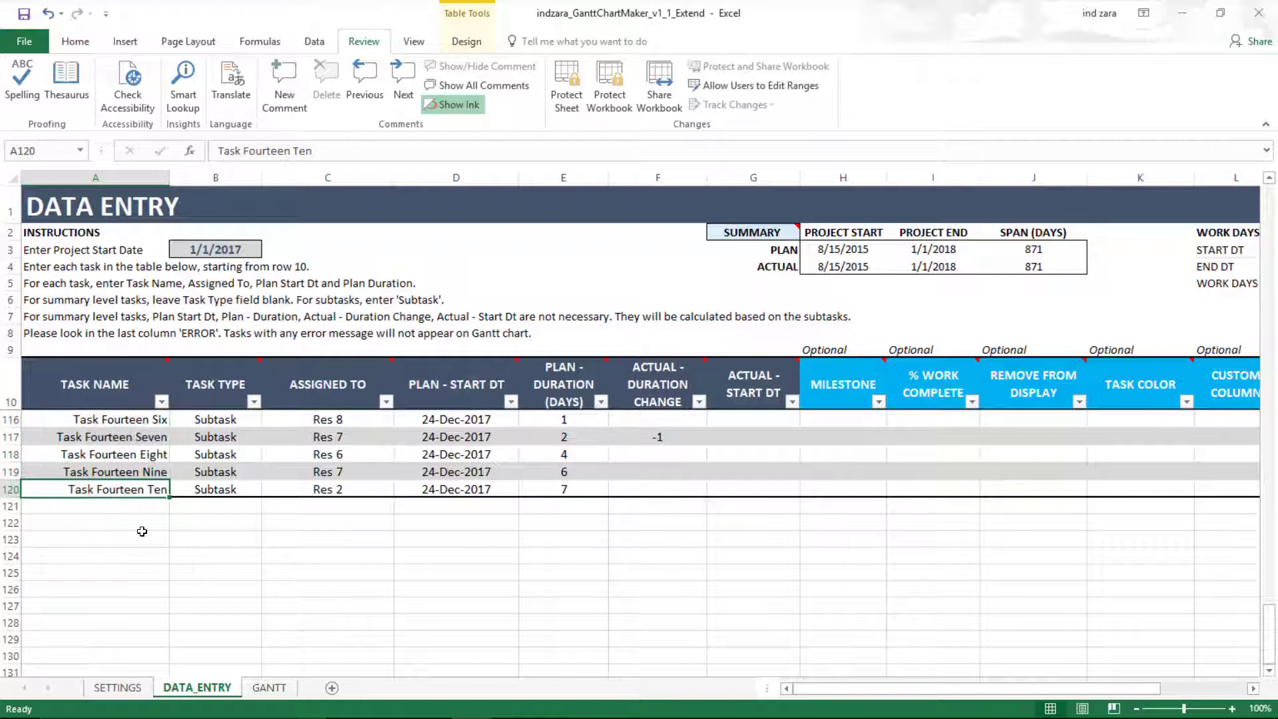
pyautogui.click(269, 687)
pyautogui.scroll(10, 547, 557)
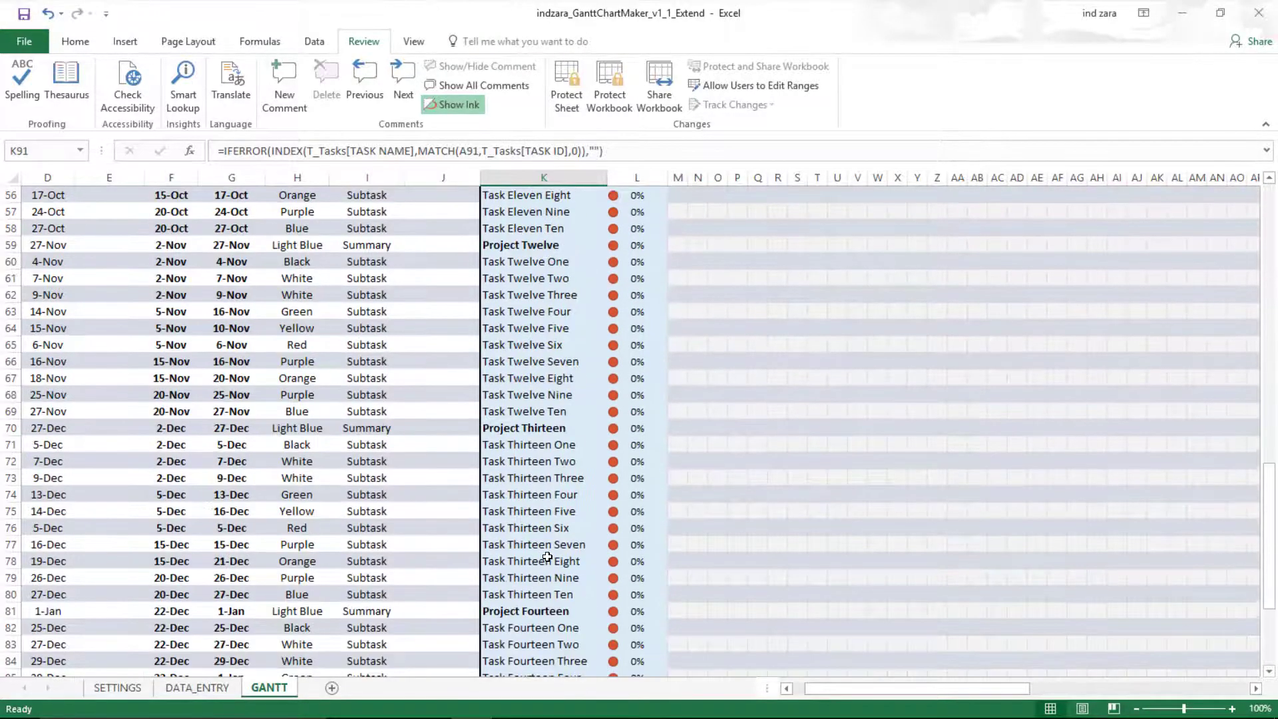
pyautogui.scroll(15, 547, 557)
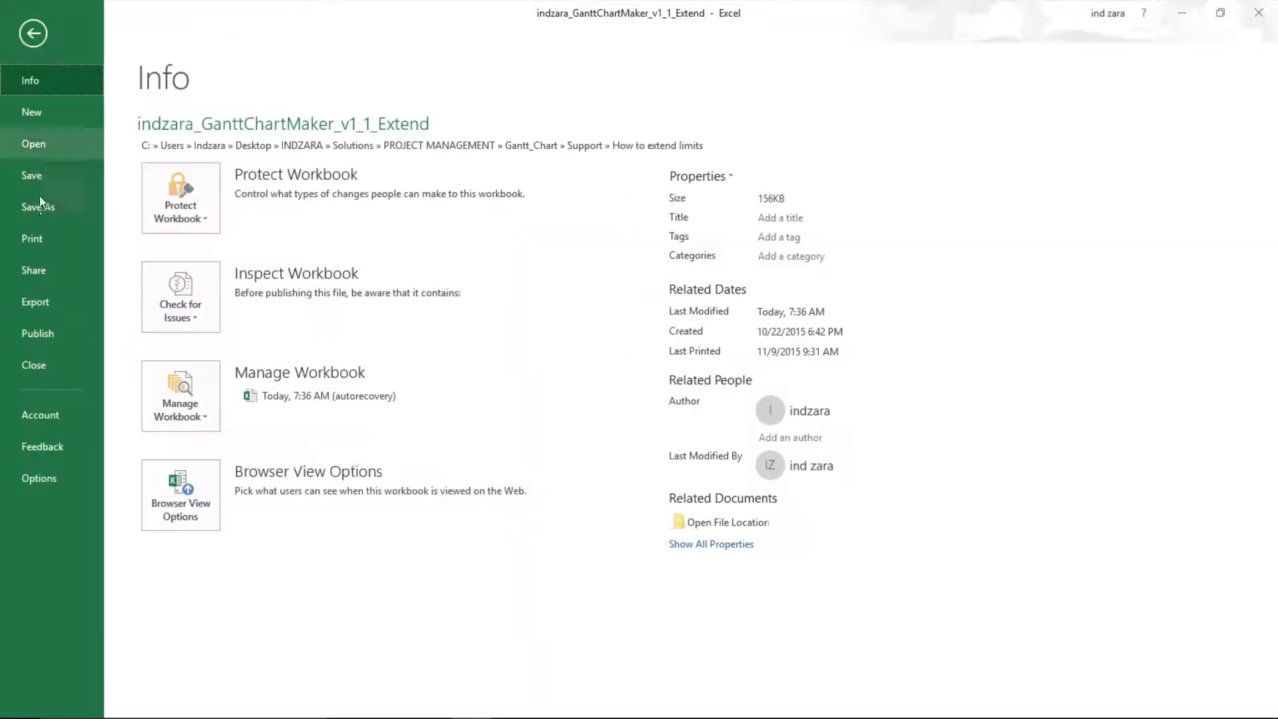
pyautogui.click(24, 40)
pyautogui.click(37, 242)
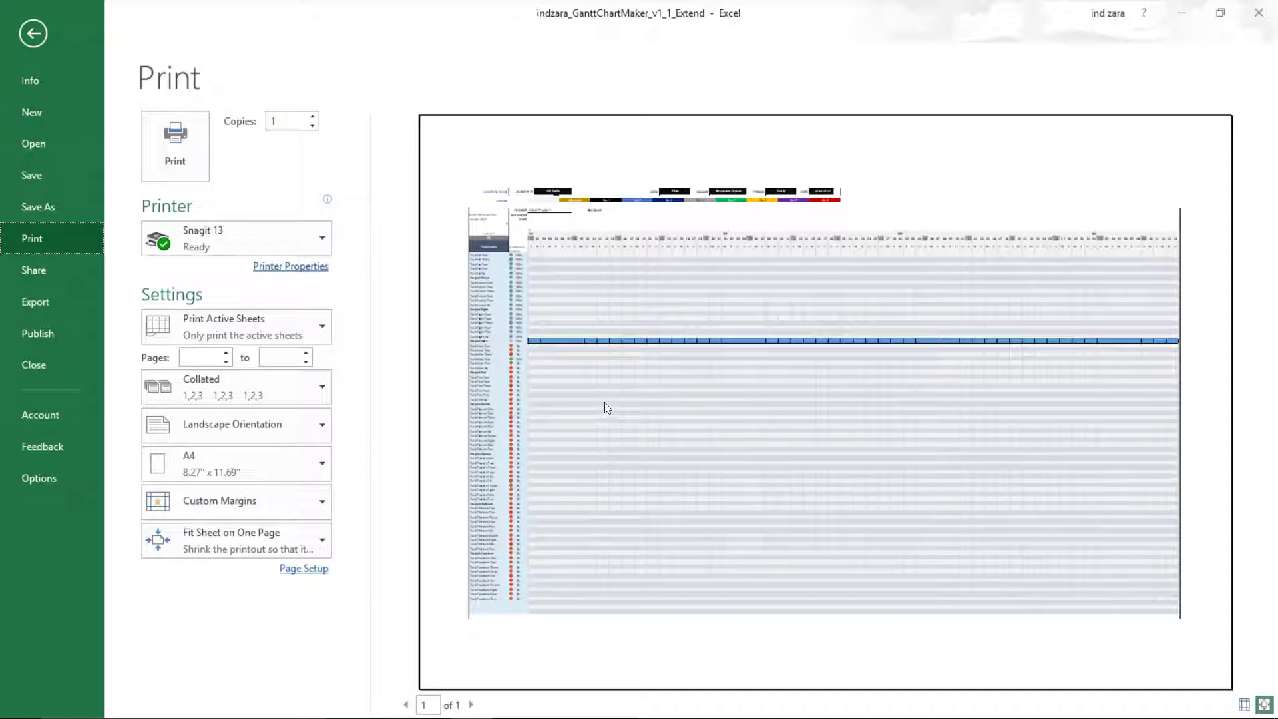
# - Set rows 2 to 14 ($2:$14) as print titles repeating at the top of each page
pyautogui.click(41, 43)
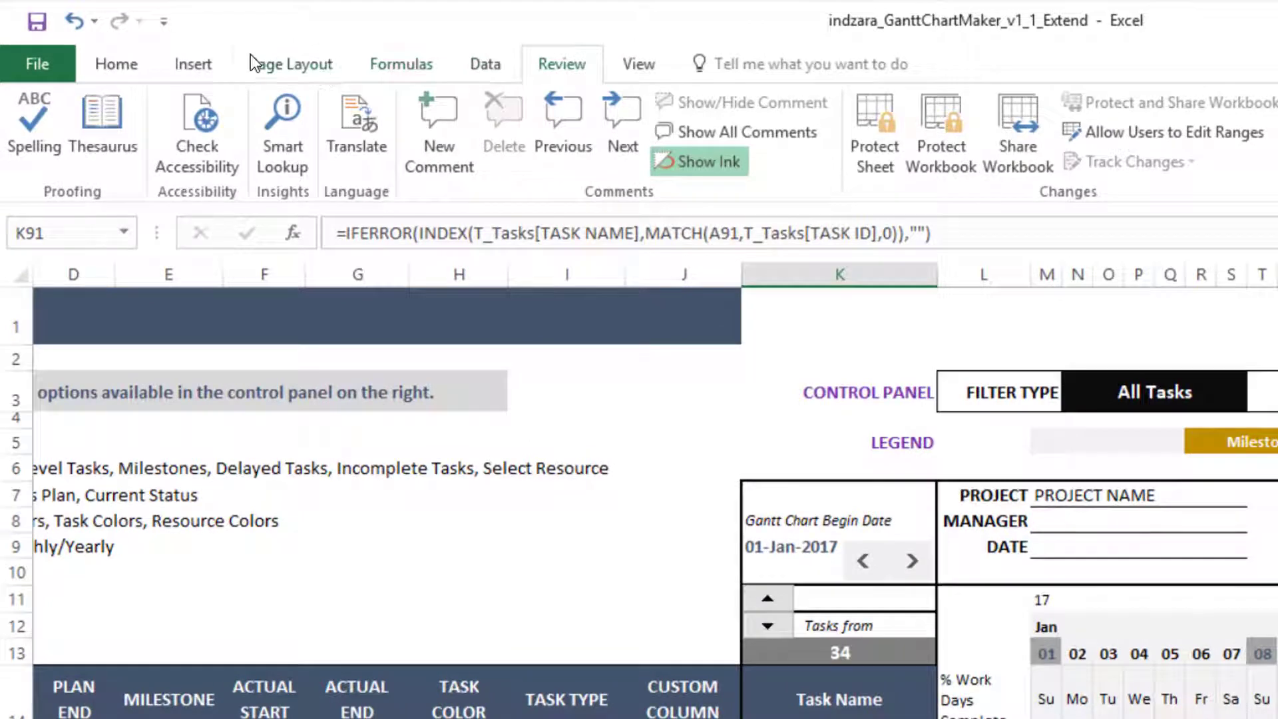
pyautogui.click(252, 63)
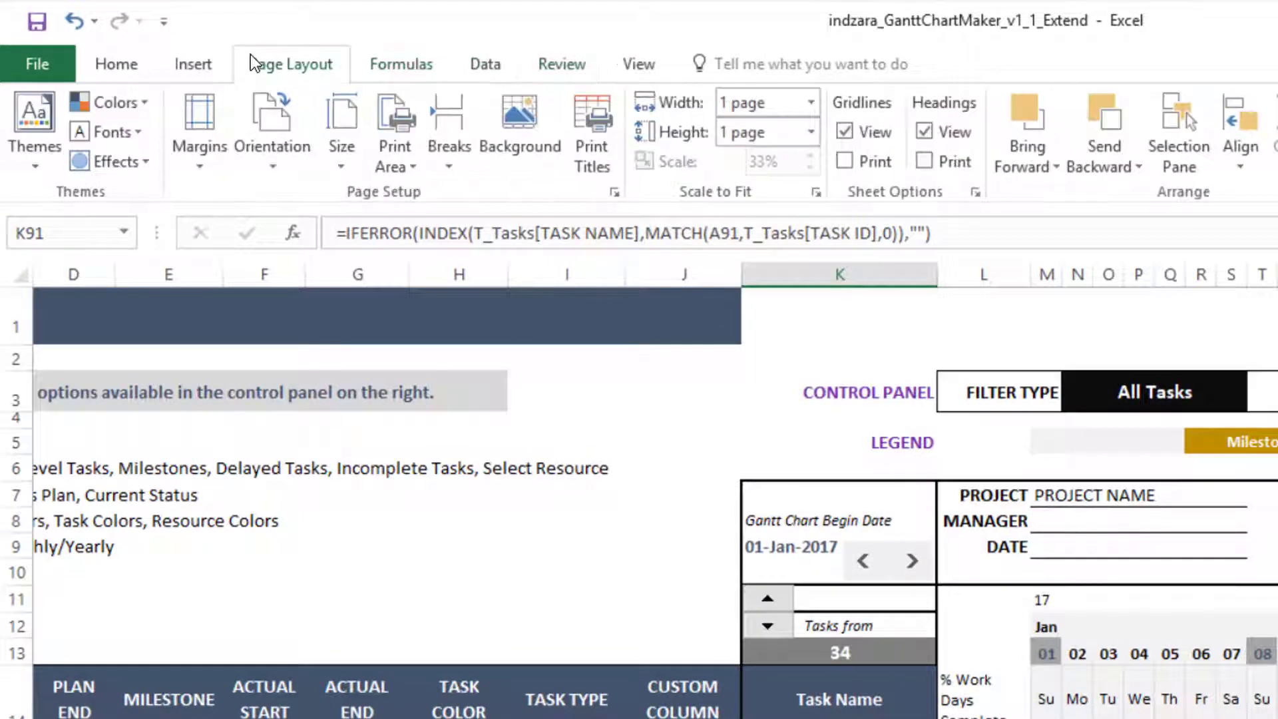
pyautogui.click(598, 108)
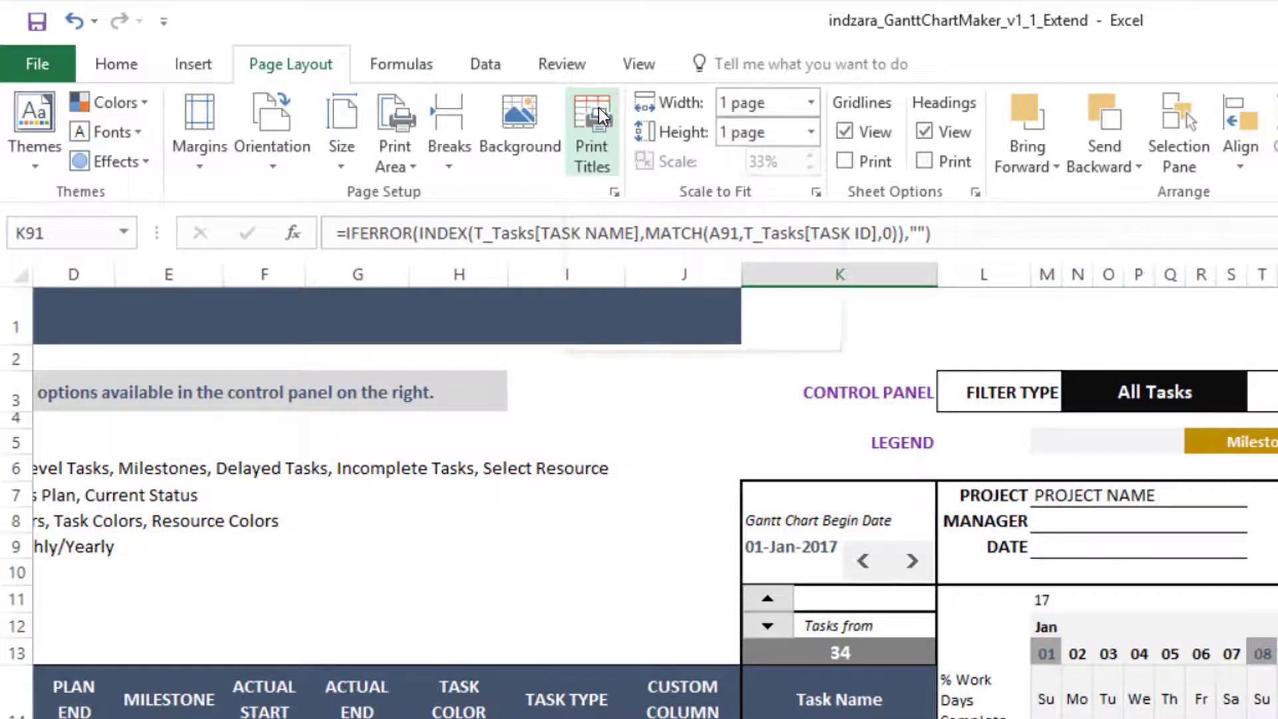
pyautogui.click(631, 169)
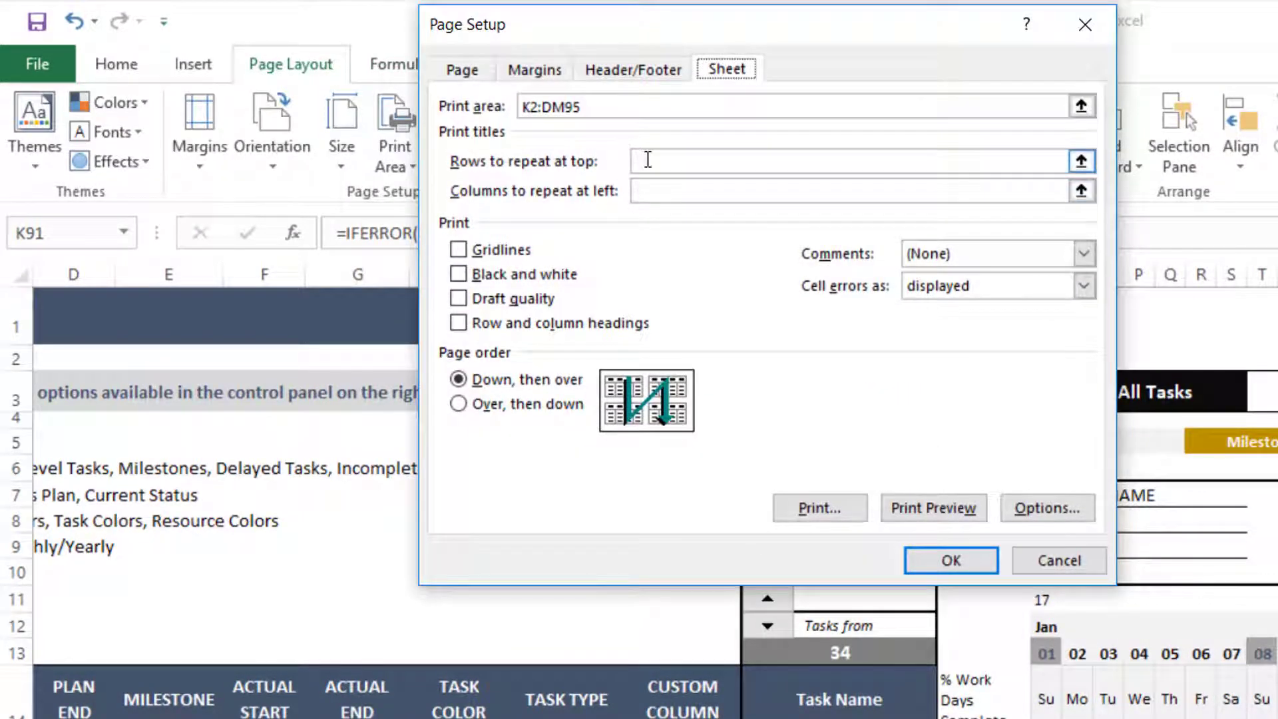
pyautogui.click(648, 160)
pyautogui.moveTo(689, 25); pyautogui.dragTo(1277, 478)
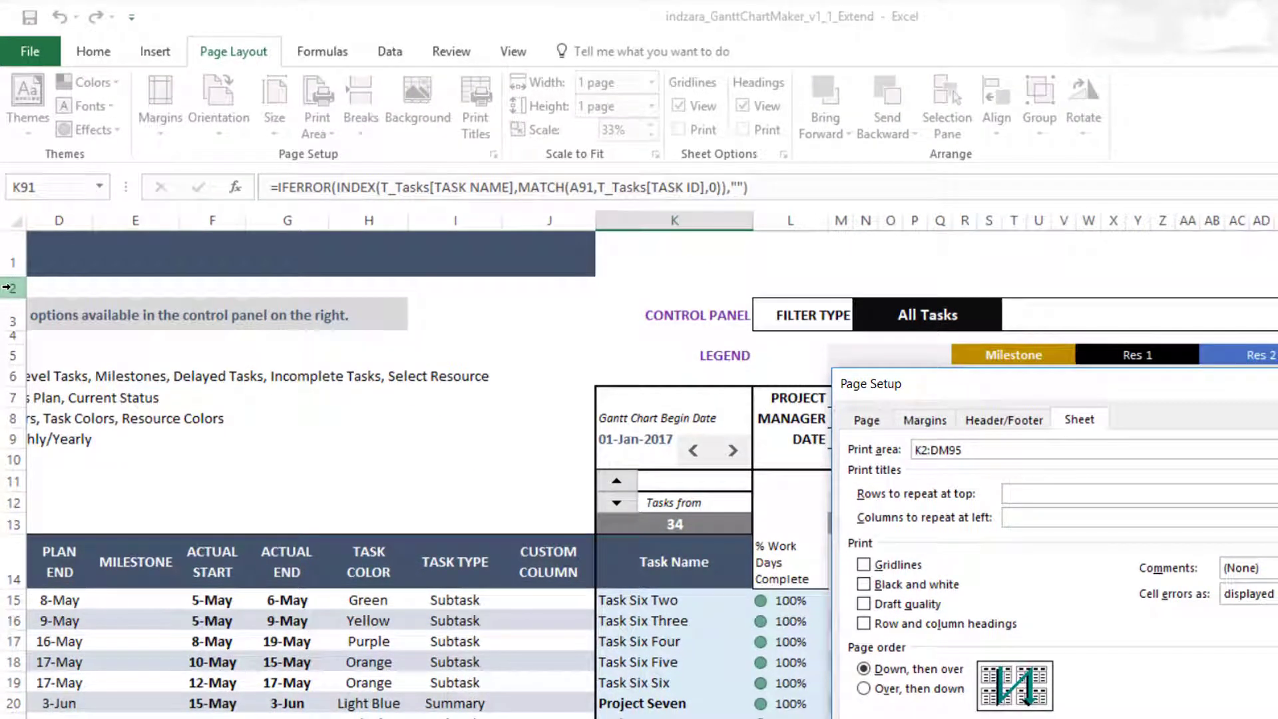
pyautogui.moveTo(5, 286); pyautogui.dragTo(20, 576)
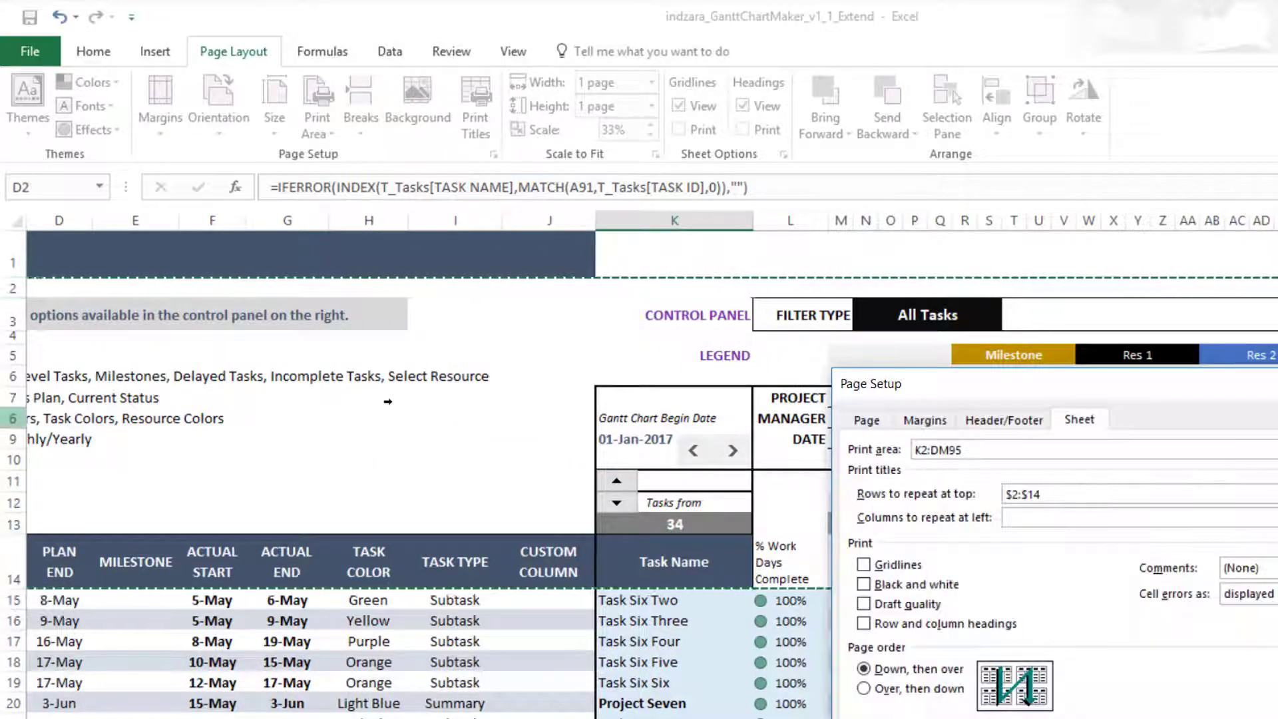
# - Set columns K and L ($K:$L) to repeat at the left of each printed page
pyautogui.click(1065, 519)
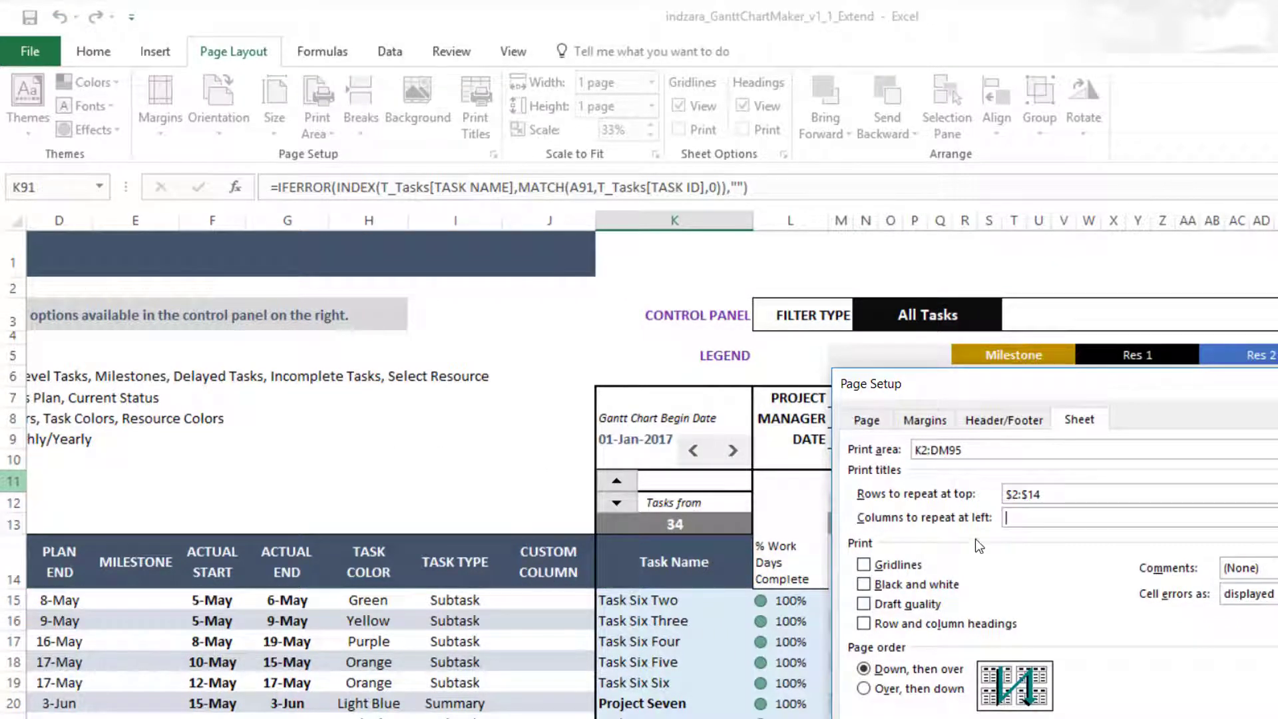
pyautogui.click(680, 355)
pyautogui.moveTo(721, 214); pyautogui.dragTo(762, 213)
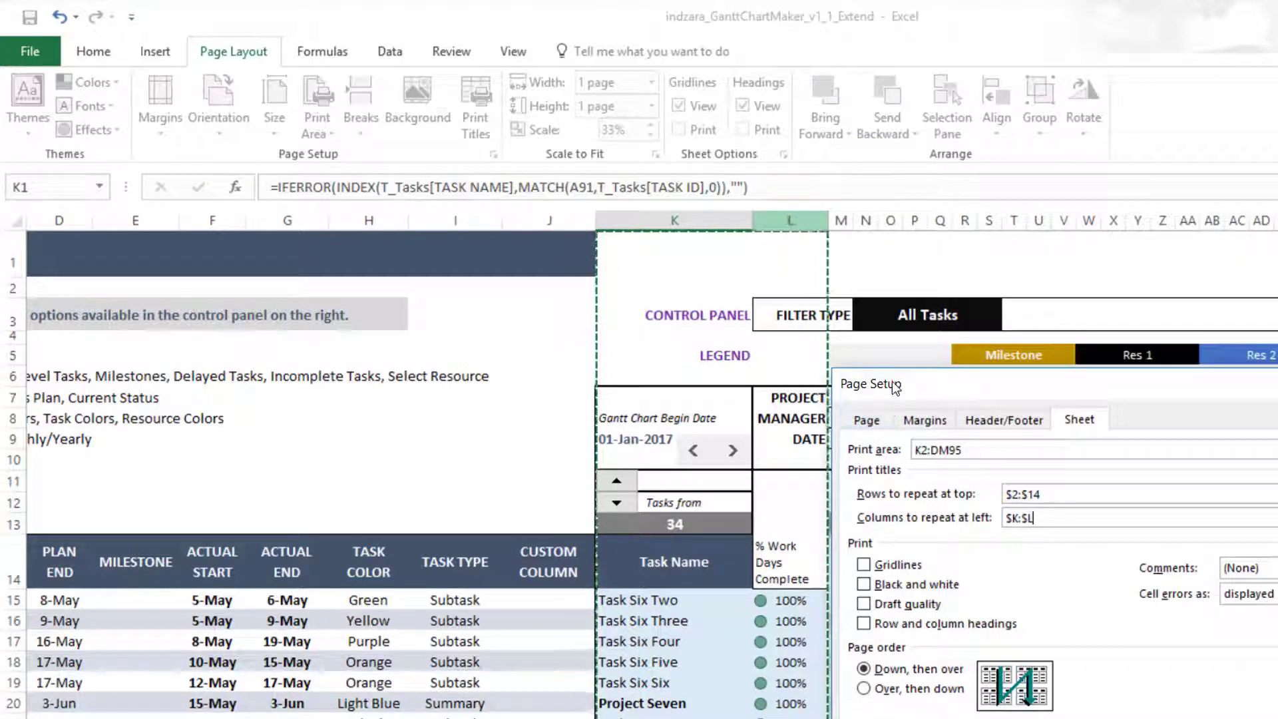
pyautogui.moveTo(872, 383); pyautogui.dragTo(807, 322)
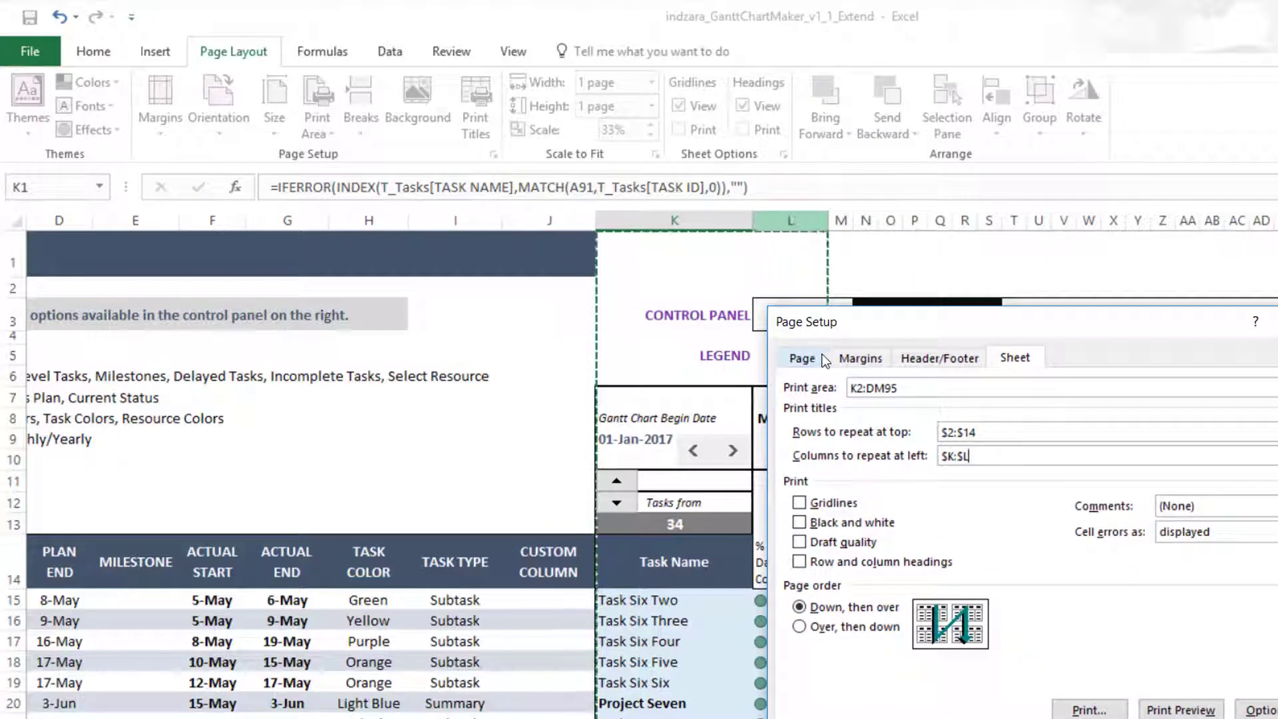
# - Set page scaling to Adjust to 60% of normal size
pyautogui.click(801, 357)
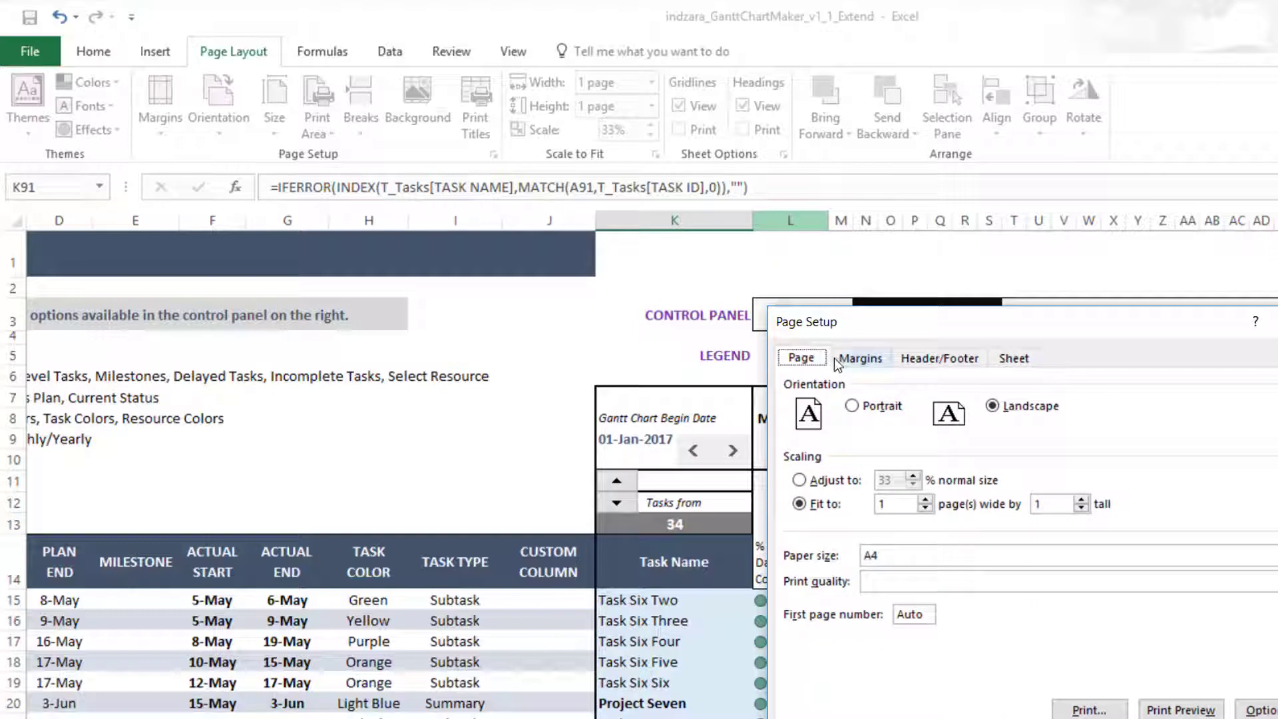
pyautogui.click(846, 479)
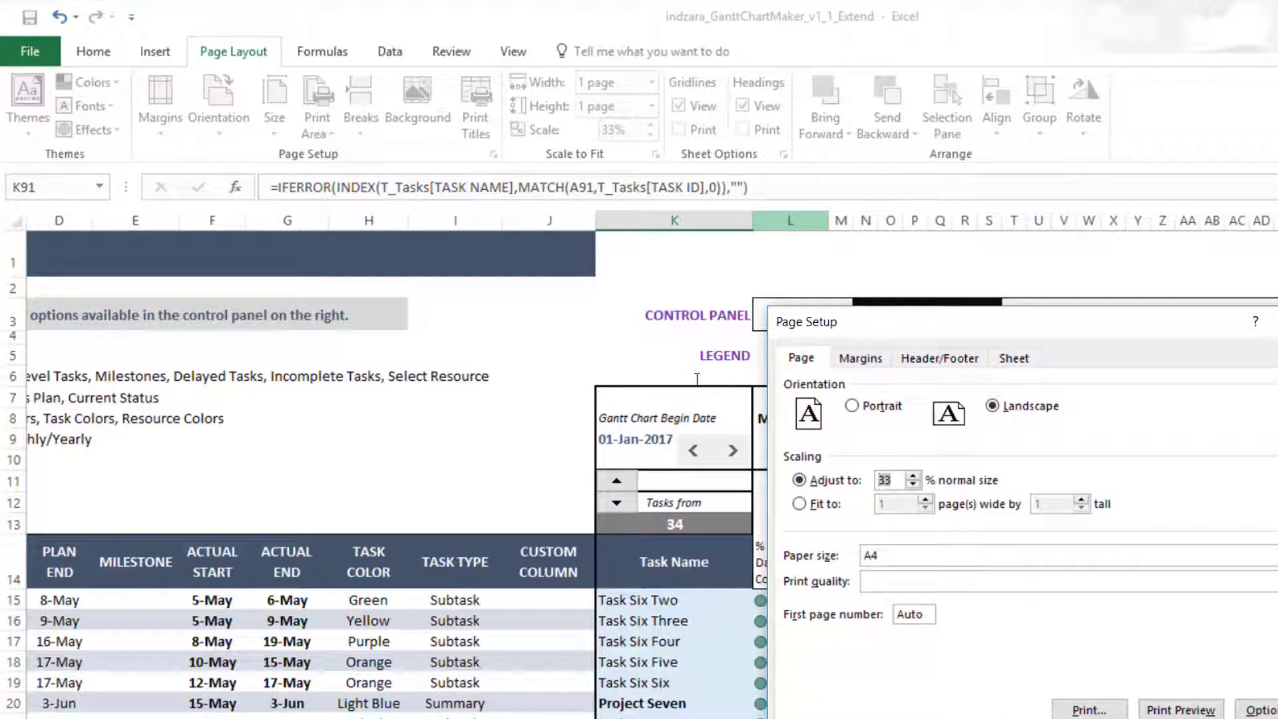
pyautogui.write('60')
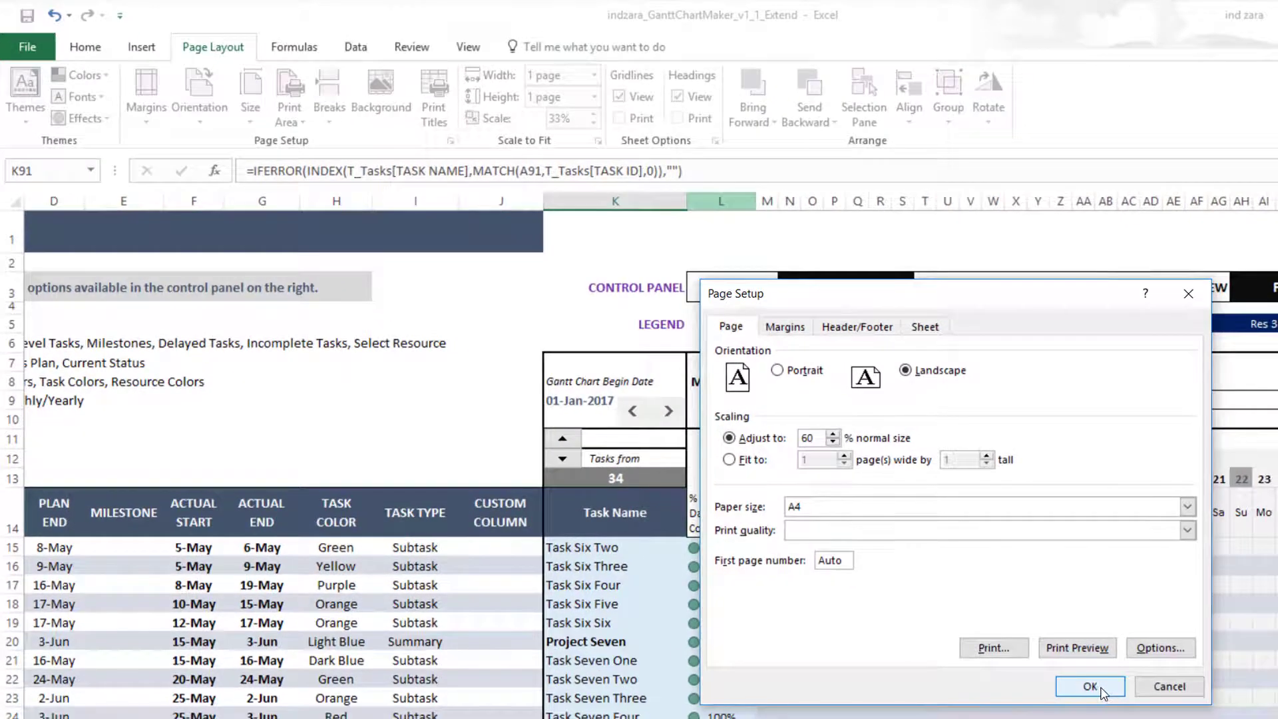
pyautogui.click(1089, 686)
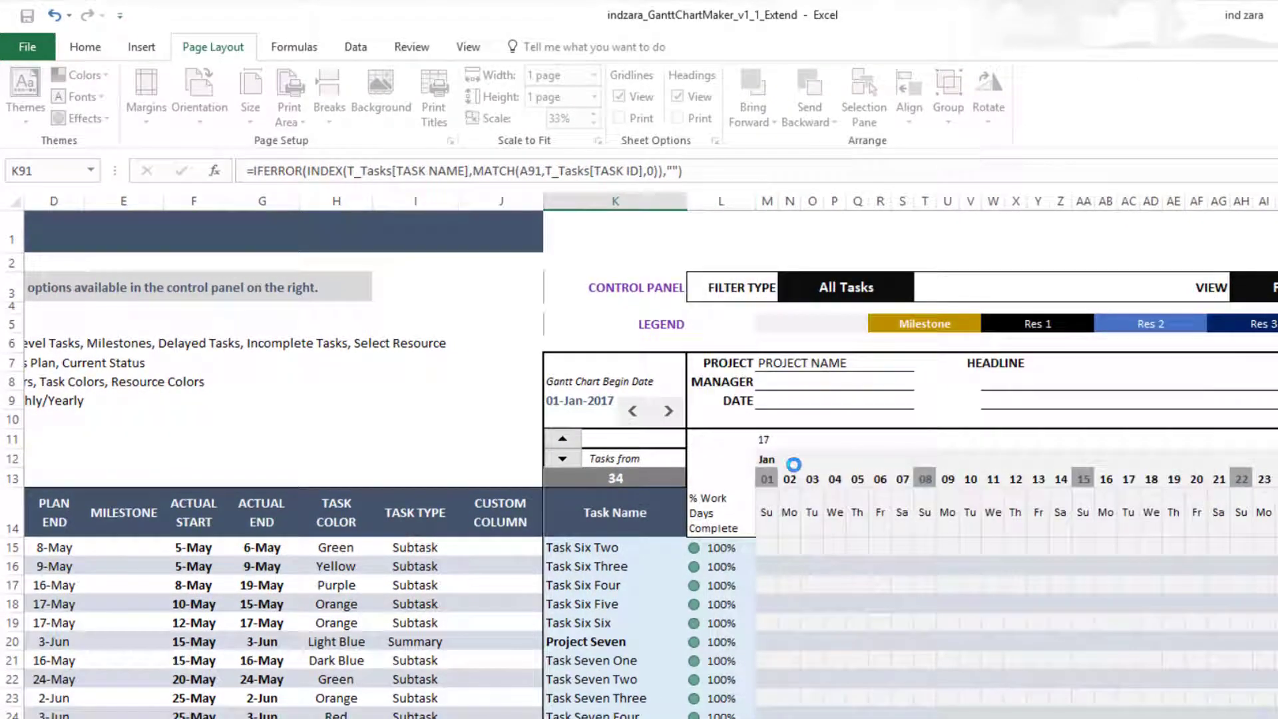
pyautogui.click(29, 44)
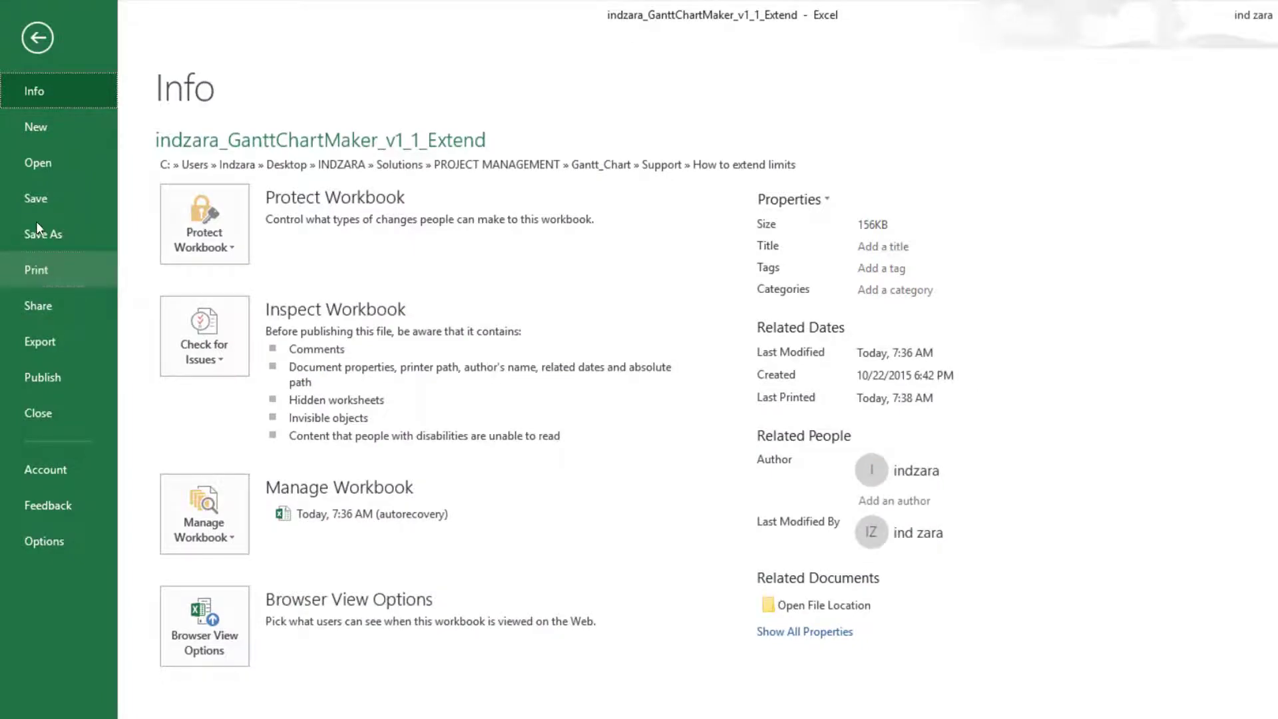
pyautogui.click(45, 277)
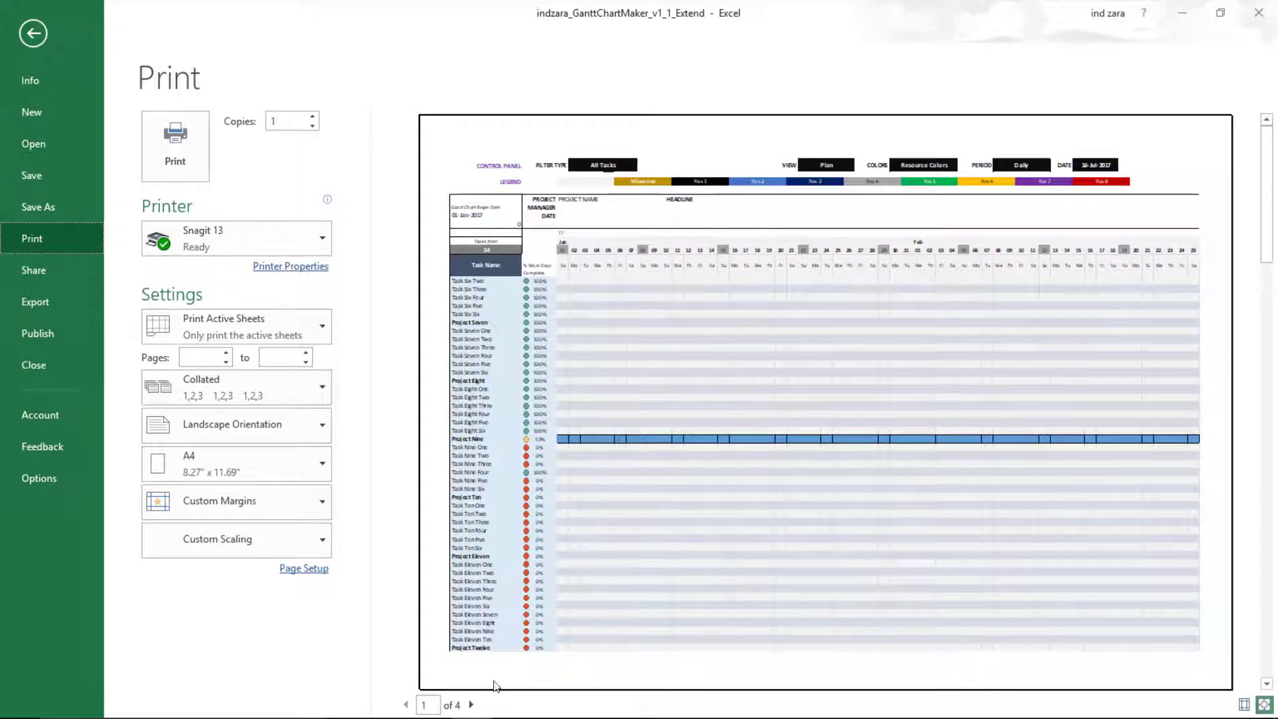
pyautogui.click(472, 704)
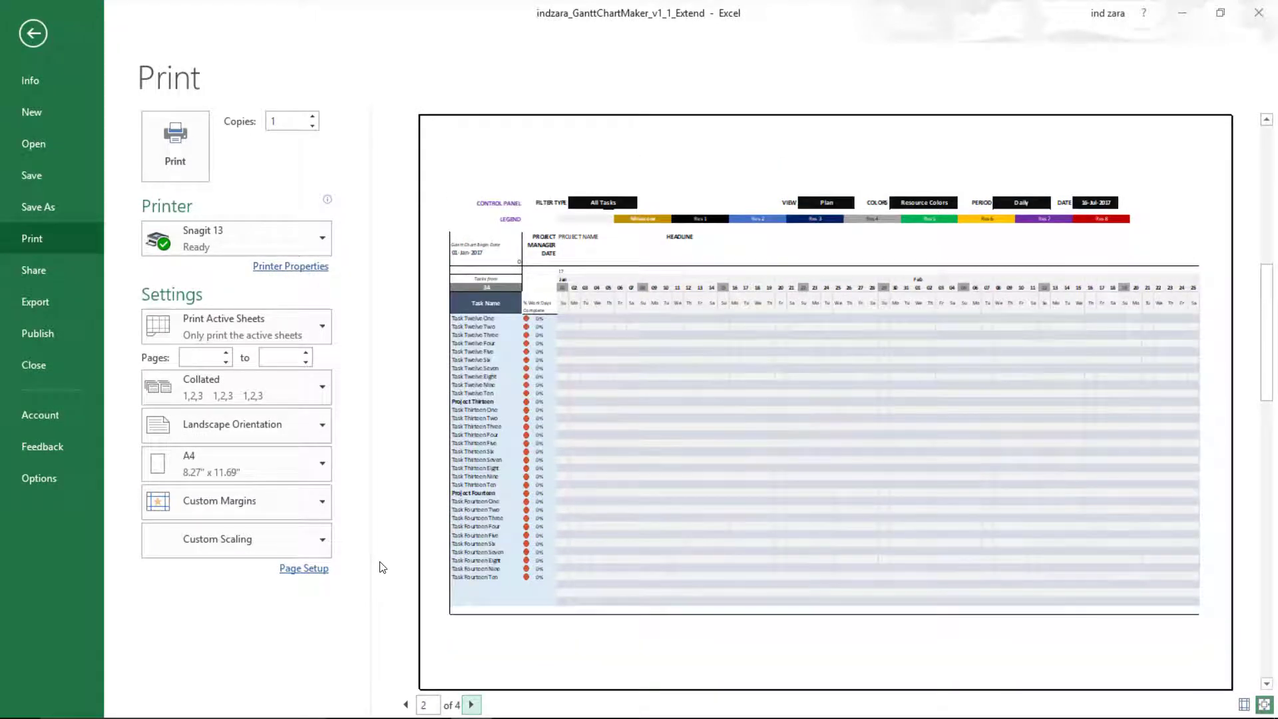
pyautogui.scroll(-1, 383, 567)
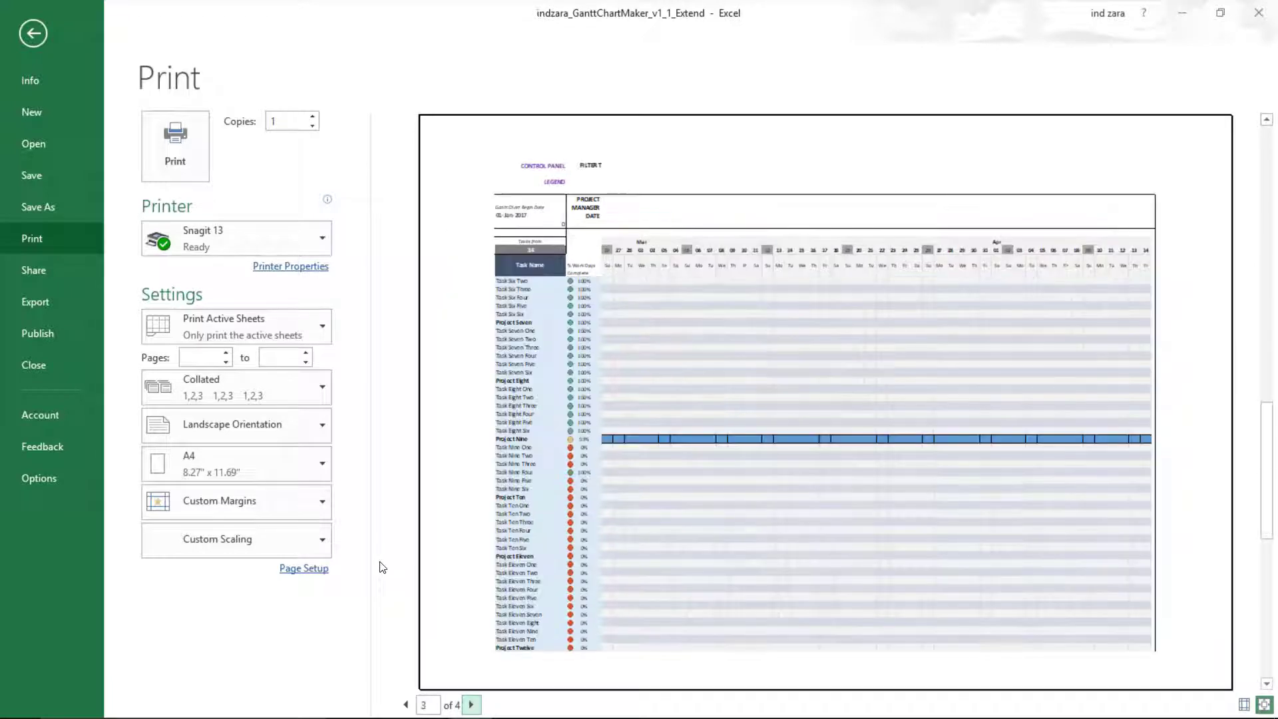
pyautogui.scroll(-1, 382, 567)
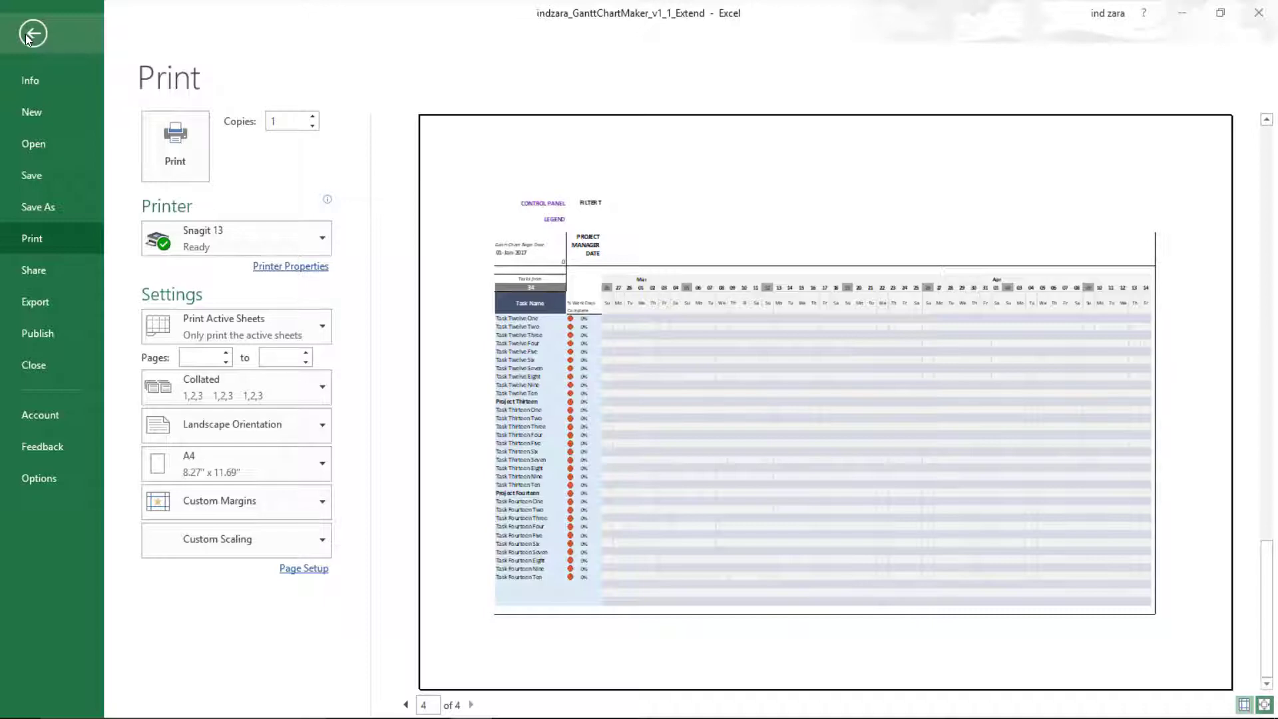
pyautogui.click(26, 34)
pyautogui.scroll(-5, 535, 333)
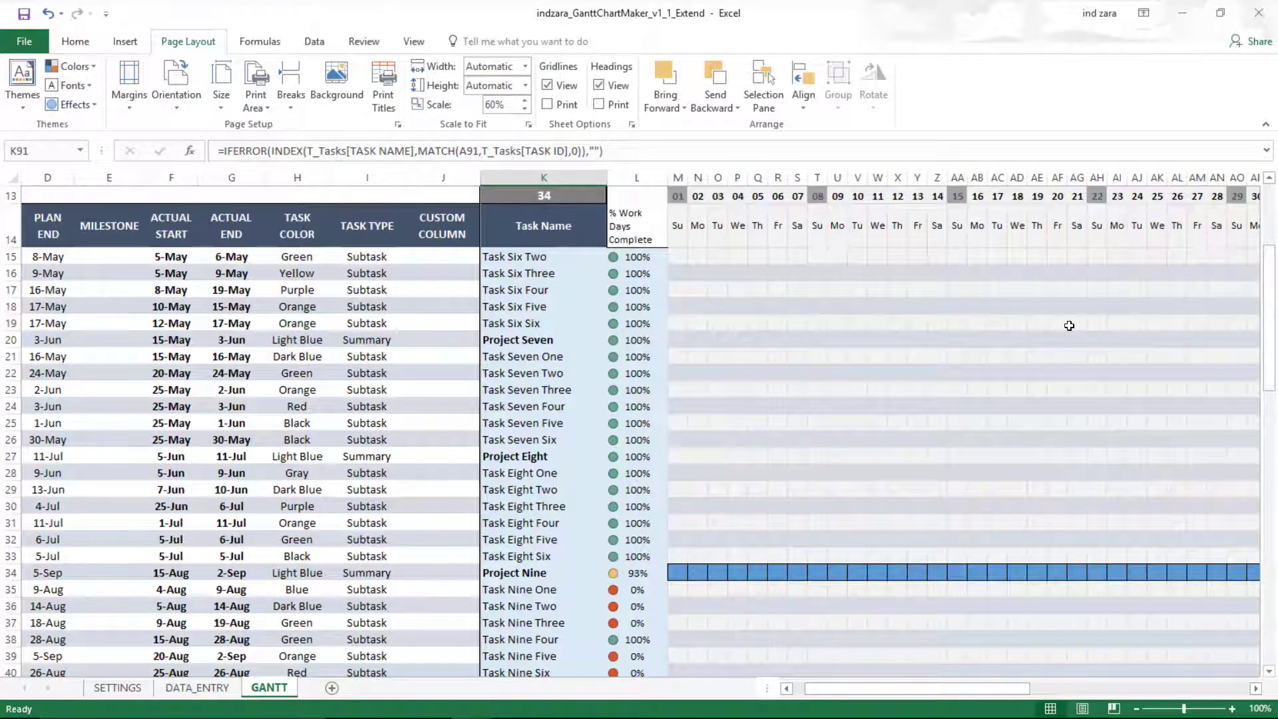
pyautogui.scroll(2, 1069, 326)
pyautogui.scroll(-3, 1069, 325)
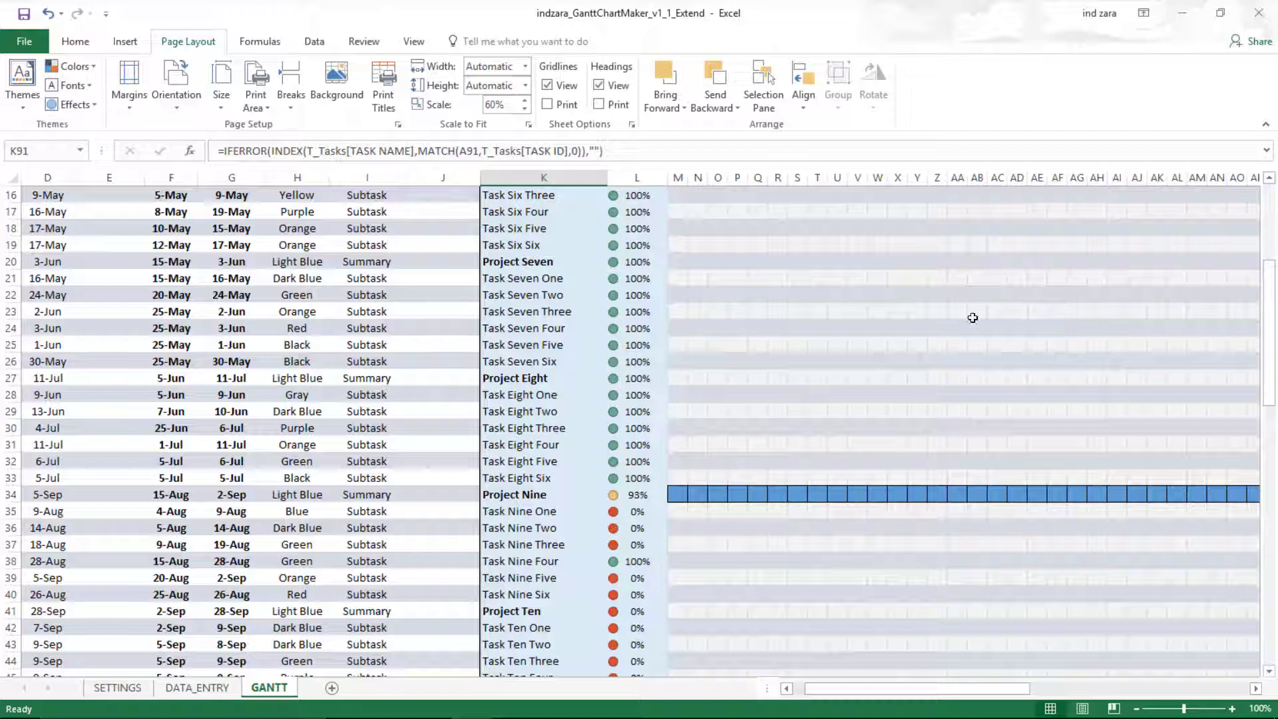
pyautogui.scroll(4, 894, 344)
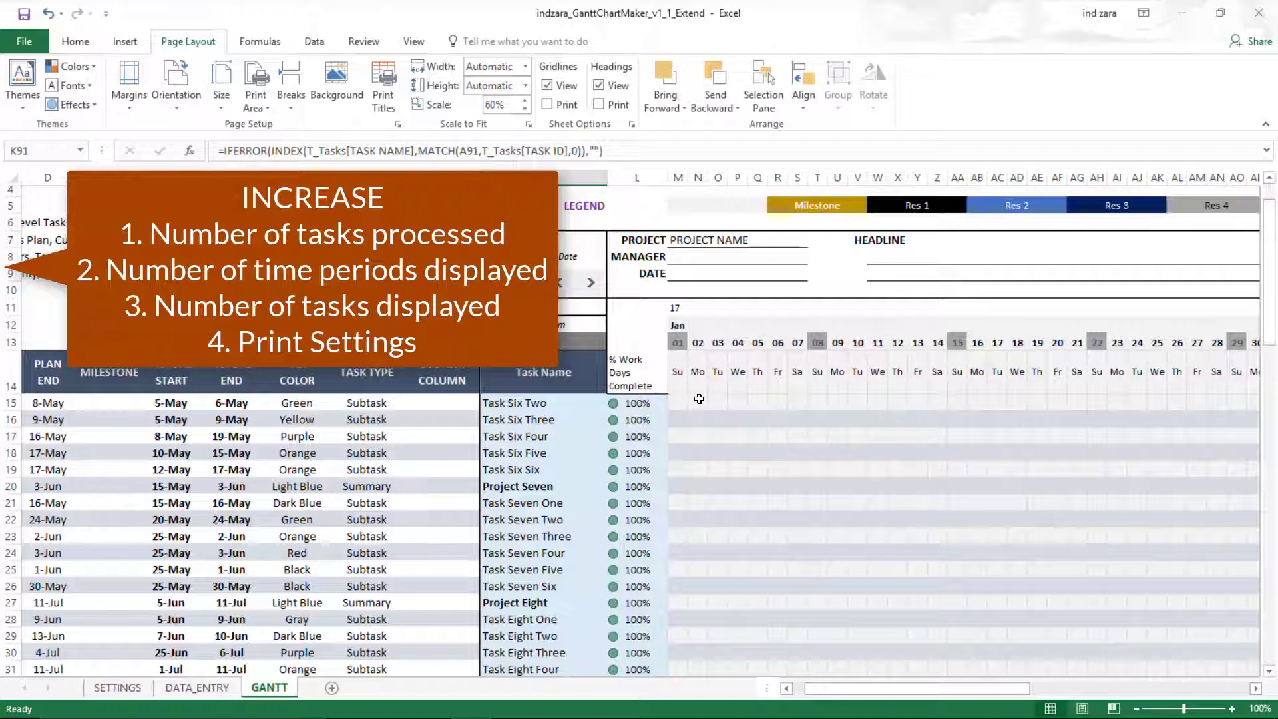
pyautogui.scroll(-2, 605, 464)
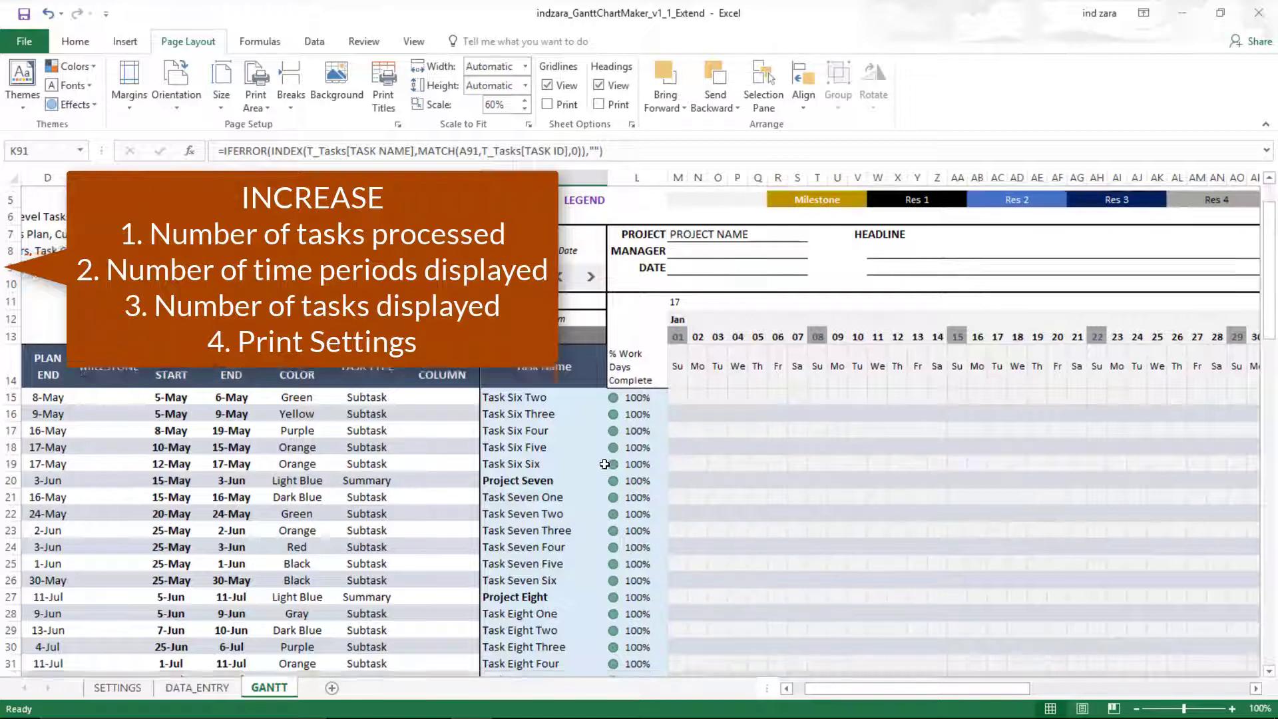